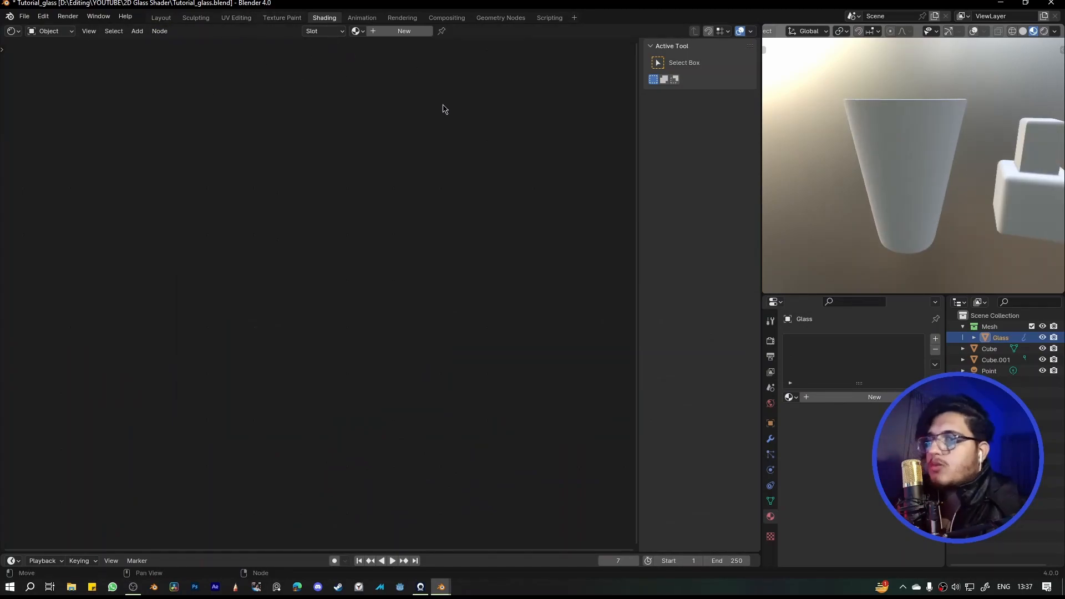
Create a new material on the Glass object and name it glass
{"action": "middle_click_drag", "start_coordinate": [980, 200], "coordinate": [854, 191]}
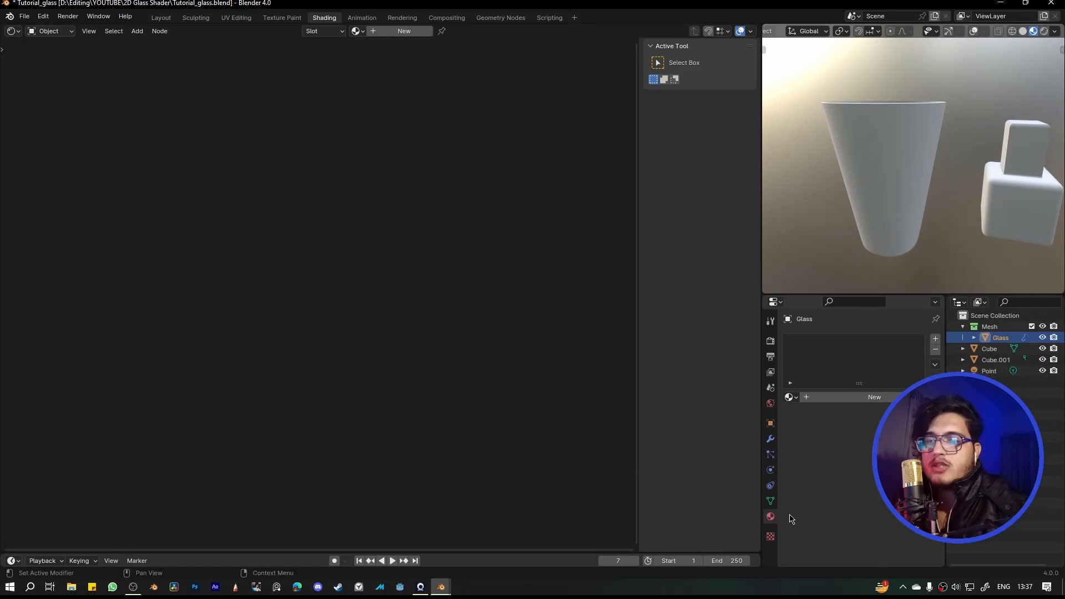
{"action": "left_click", "coordinate": [824, 397]}
{"action": "double_click", "coordinate": [818, 342]}
{"action": "type", "text": "Sg"}
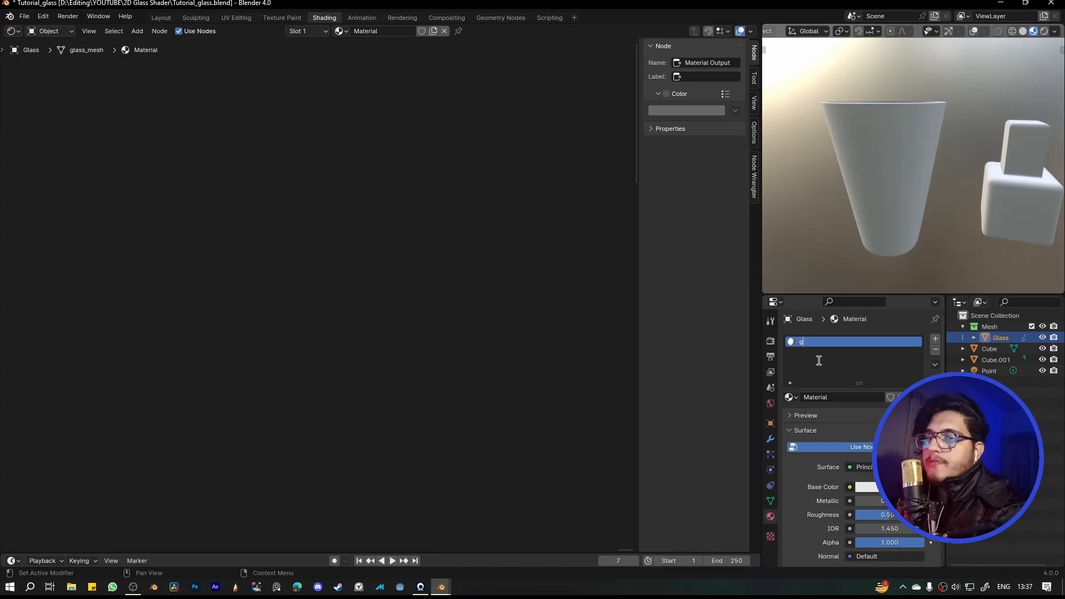
{"action": "type", "text": ";asass"}
{"action": "key", "text": "Return"}
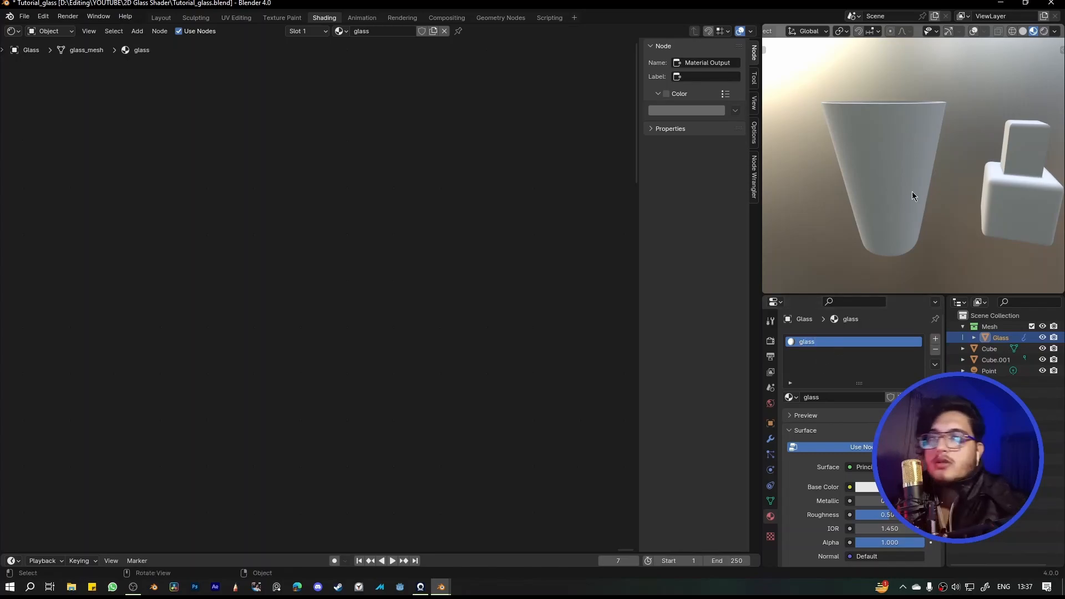
Assign the existing glass material to the larger, lower cube
{"action": "left_click", "coordinate": [986, 190]}
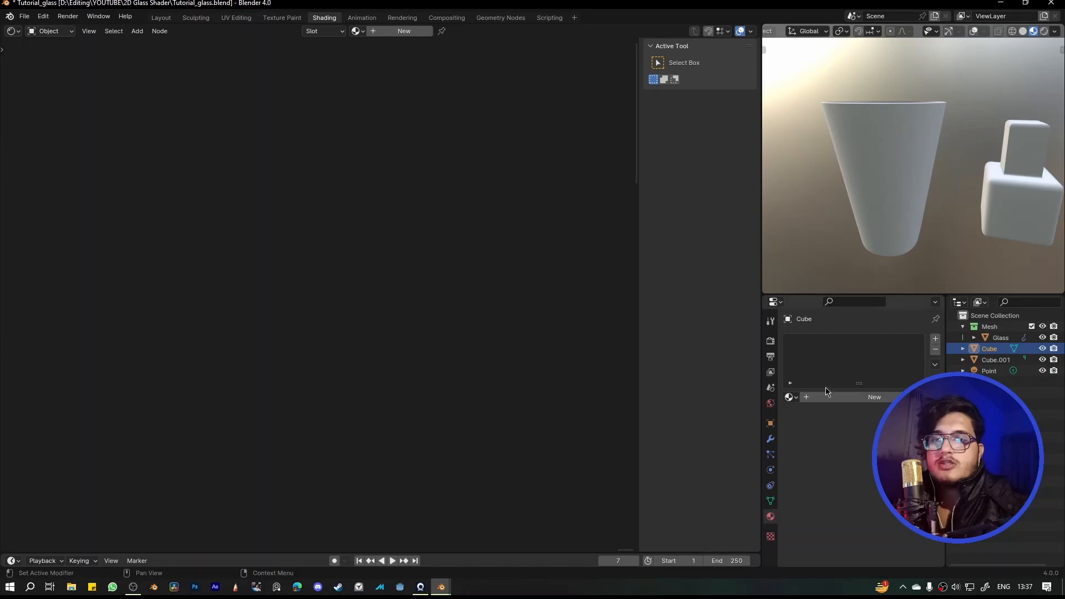
{"action": "left_click", "coordinate": [790, 397]}
{"action": "left_click", "coordinate": [808, 414]}
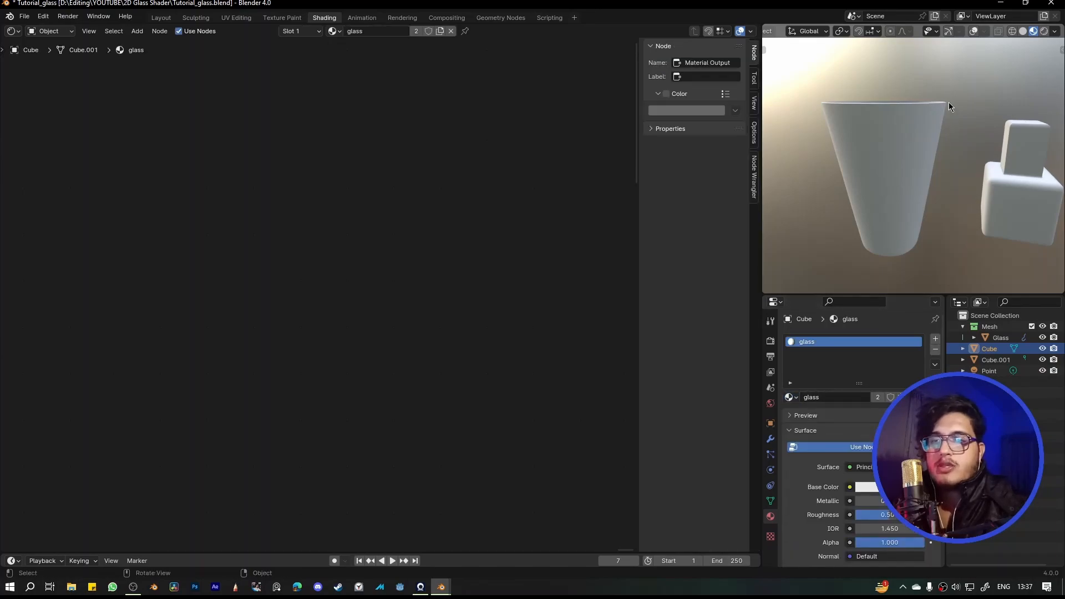
Select the drinking glass again and delete the Principled BSDF node from its material
{"action": "left_click", "coordinate": [896, 139]}
{"action": "middle_click_drag", "start_coordinate": [896, 138], "coordinate": [969, 221]}
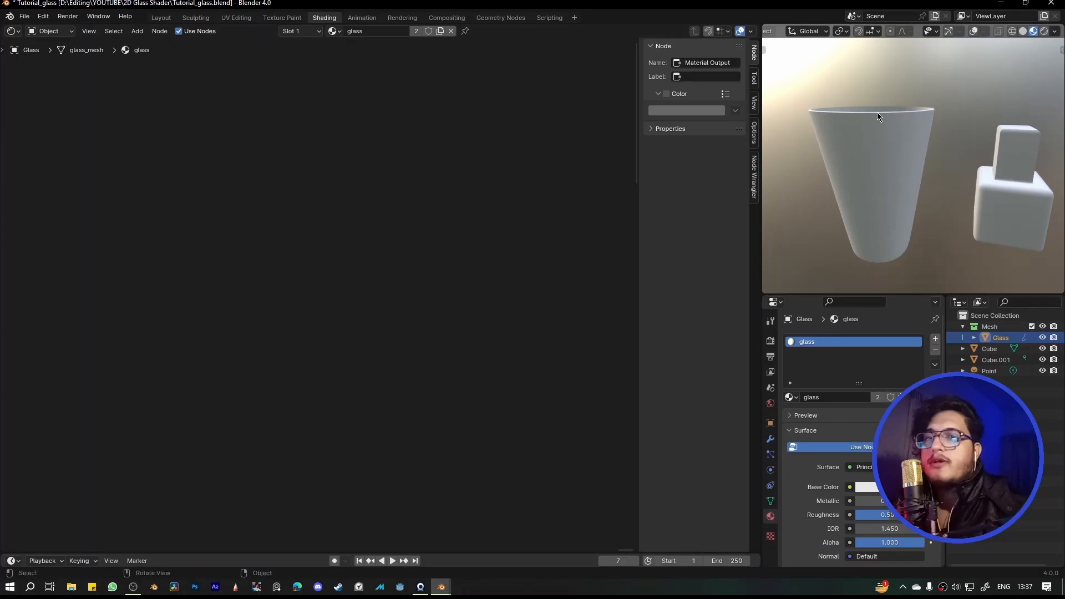
{"action": "middle_click_drag", "start_coordinate": [431, 50], "coordinate": [380, 142]}
{"action": "scroll", "coordinate": [287, 209], "scroll_direction": "up", "scroll_amount": 8}
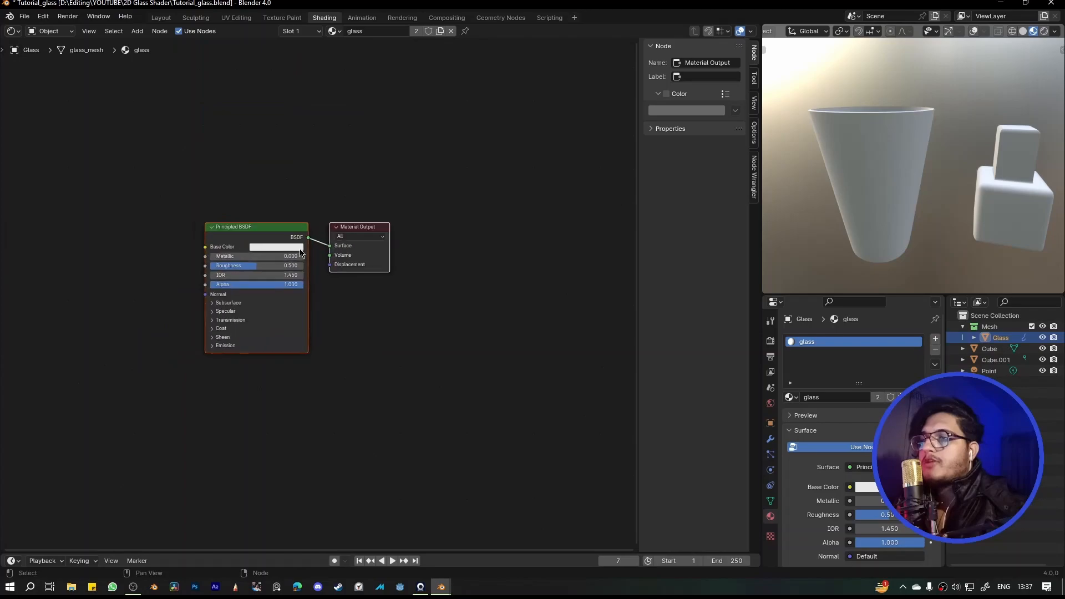
{"action": "middle_click_drag", "start_coordinate": [314, 269], "coordinate": [327, 274]}
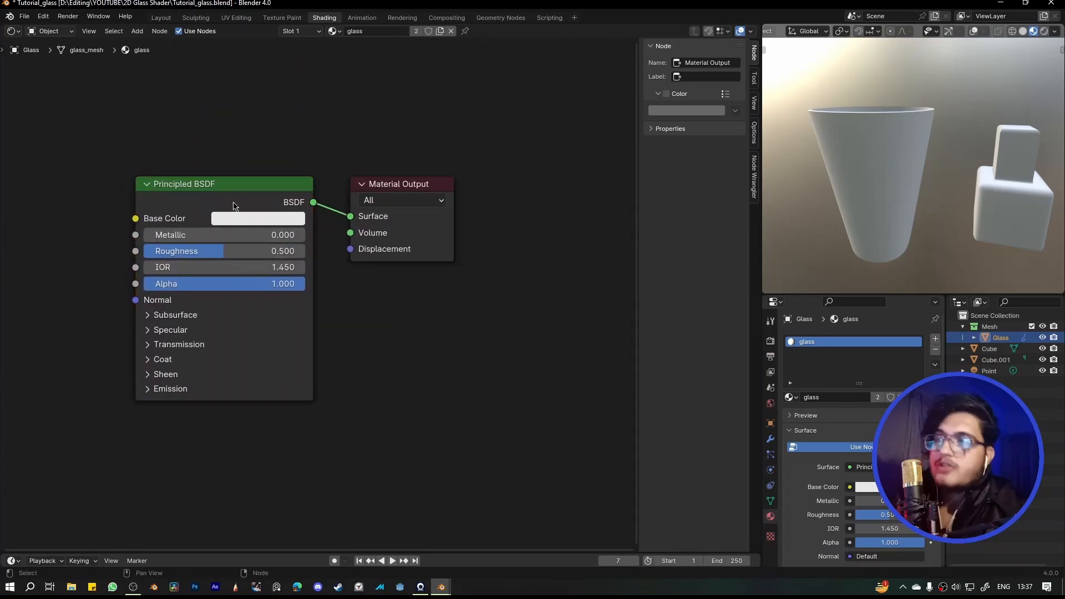
{"action": "left_click", "coordinate": [231, 208]}
{"action": "key", "text": "x"}
{"action": "middle_click_drag", "start_coordinate": [200, 214], "coordinate": [333, 242]}
{"action": "scroll", "coordinate": [328, 276], "scroll_direction": "down", "scroll_amount": 4}
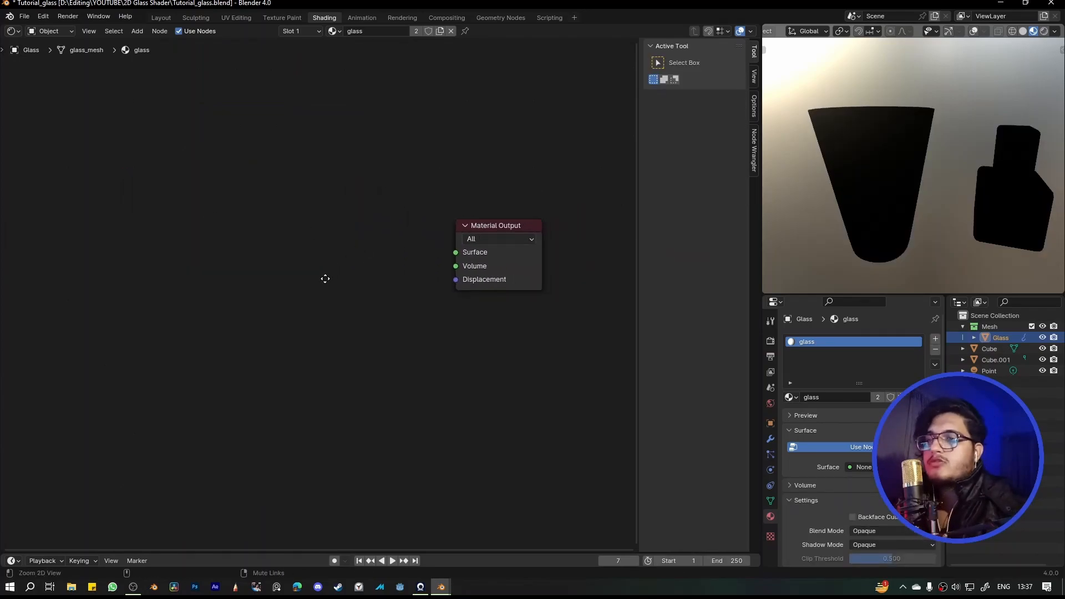
{"action": "middle_click_drag", "start_coordinate": [249, 331], "coordinate": [292, 328]}
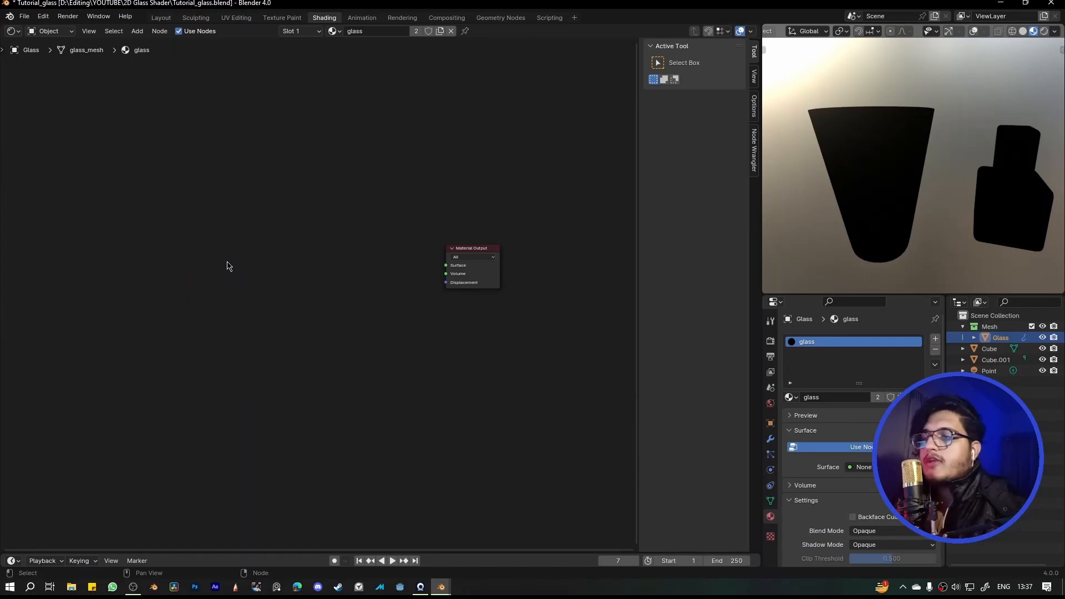
Add a Texture Coordinate node and place it well before the Material Output node
{"action": "key", "text": "shift+a"}
{"action": "type", "text": "te"}
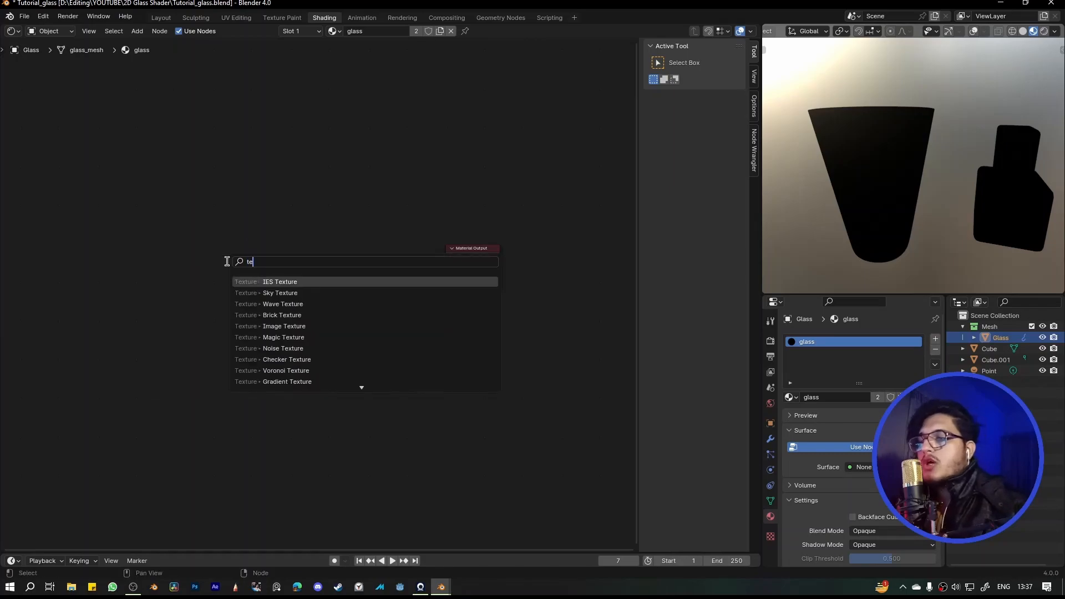
{"action": "type", "text": "xture"}
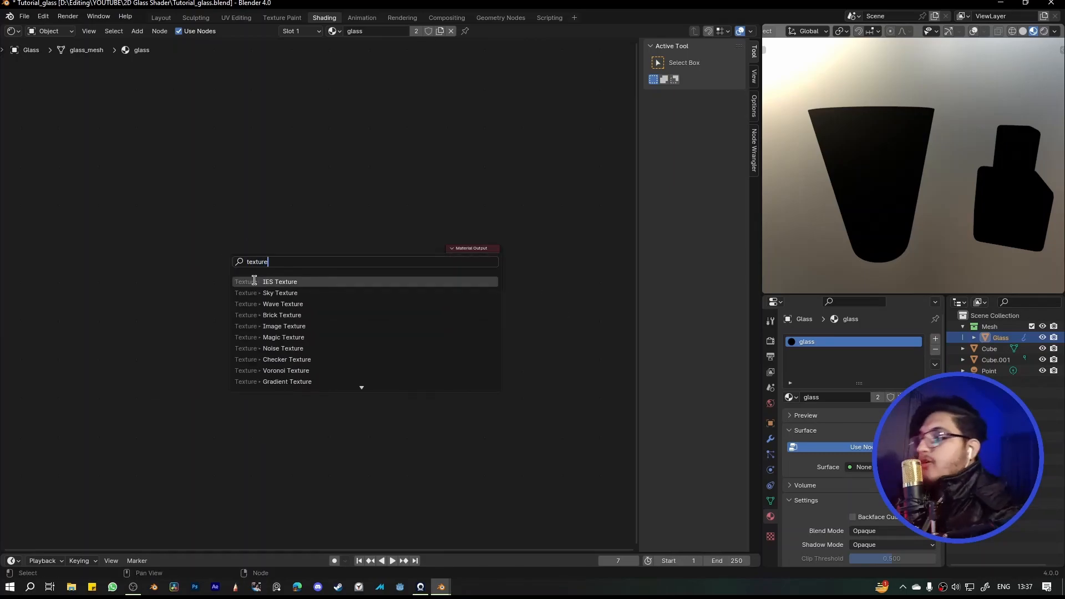
{"action": "type", "text": " c"}
{"action": "key", "text": "Return"}
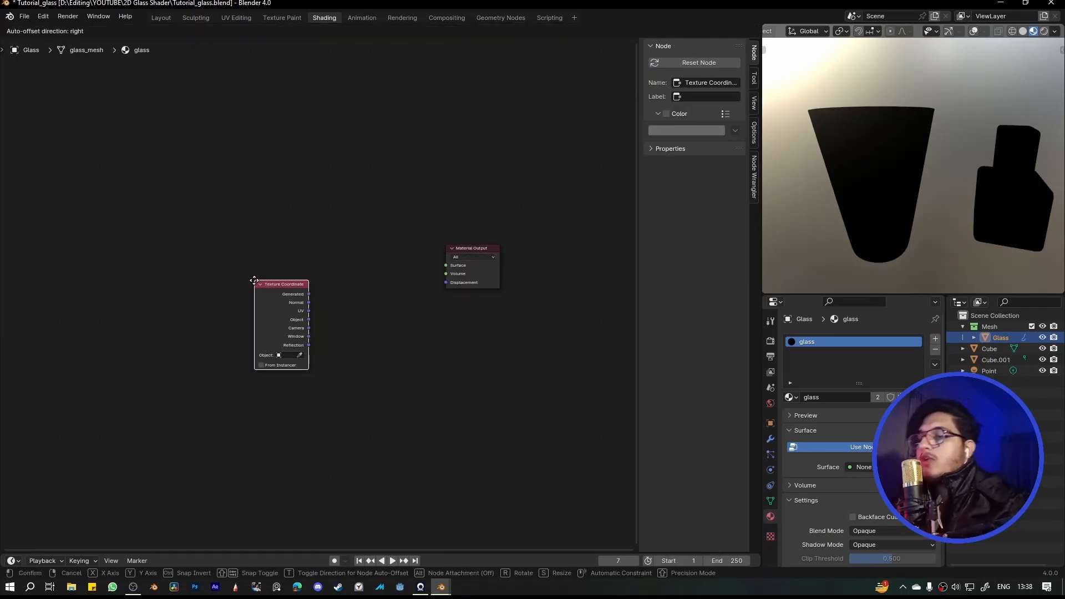
{"action": "left_click", "coordinate": [148, 263]}
Cycle the Texture Coordinate preview through its outputs until Reflection feeds the Material Output's Surface
{"action": "left_click", "coordinate": [172, 272], "text": "ctrl+shift"}
{"action": "left_click", "coordinate": [172, 271], "text": "ctrl+shift"}
{"action": "left_click", "coordinate": [172, 270], "text": "ctrl+shift"}
{"action": "left_click", "coordinate": [172, 272], "text": "ctrl+shift"}
{"action": "left_click", "coordinate": [171, 314], "text": "ctrl+shift"}
{"action": "scroll", "coordinate": [172, 315], "scroll_direction": "up", "scroll_amount": 4}
{"action": "mouse_move", "coordinate": [158, 323]}
{"action": "left_mouse_down", "text": "alt"}
{"action": "mouse_move", "coordinate": [172, 329]}
{"action": "mouse_move", "coordinate": [153, 341]}
{"action": "left_mouse_up", "text": "alt"}
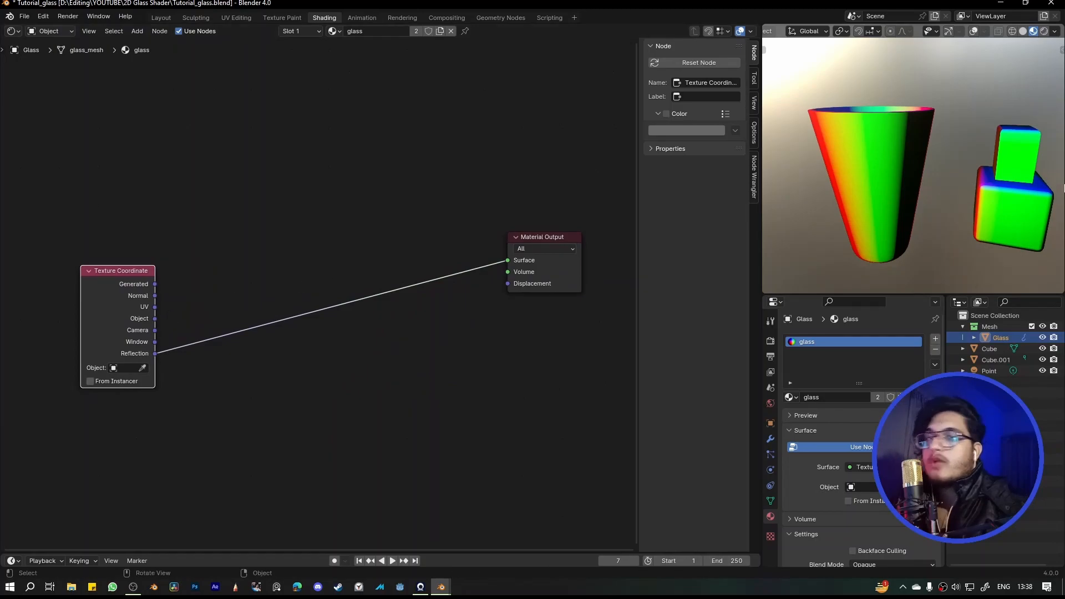
{"action": "scroll", "coordinate": [909, 191], "scroll_direction": "up", "scroll_amount": 3}
{"action": "scroll", "coordinate": [909, 197], "scroll_direction": "down", "scroll_amount": 5}
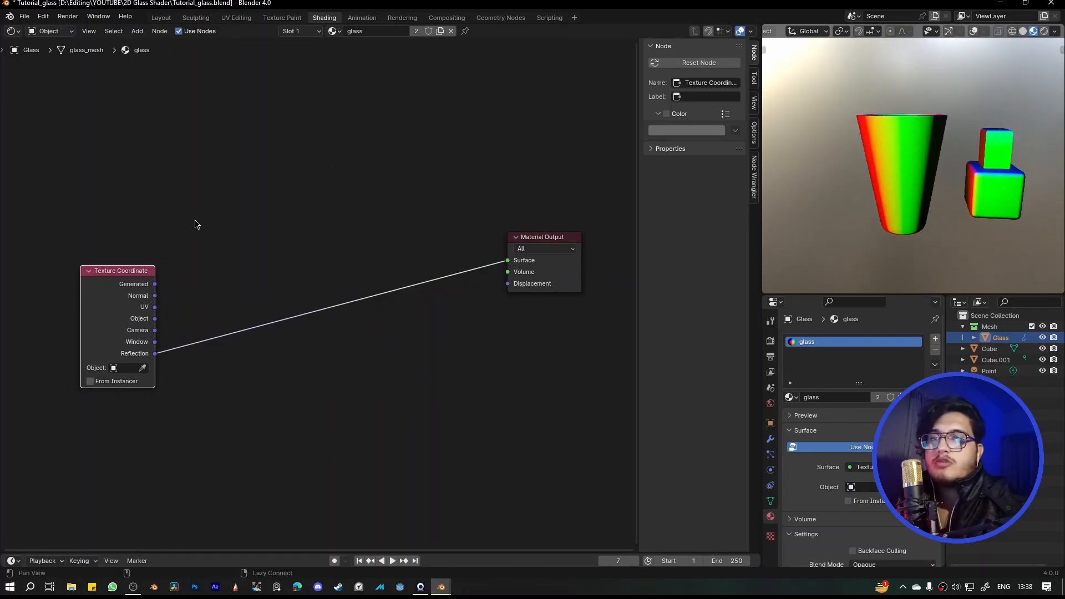
Insert a Color Ramp node on the link between the Reflection output and the material's Surface input
{"action": "left_click", "coordinate": [243, 233]}
{"action": "key", "text": "shift+a"}
{"action": "left_click", "coordinate": [244, 231]}
{"action": "type", "text": "color"}
{"action": "key", "text": "Down"}
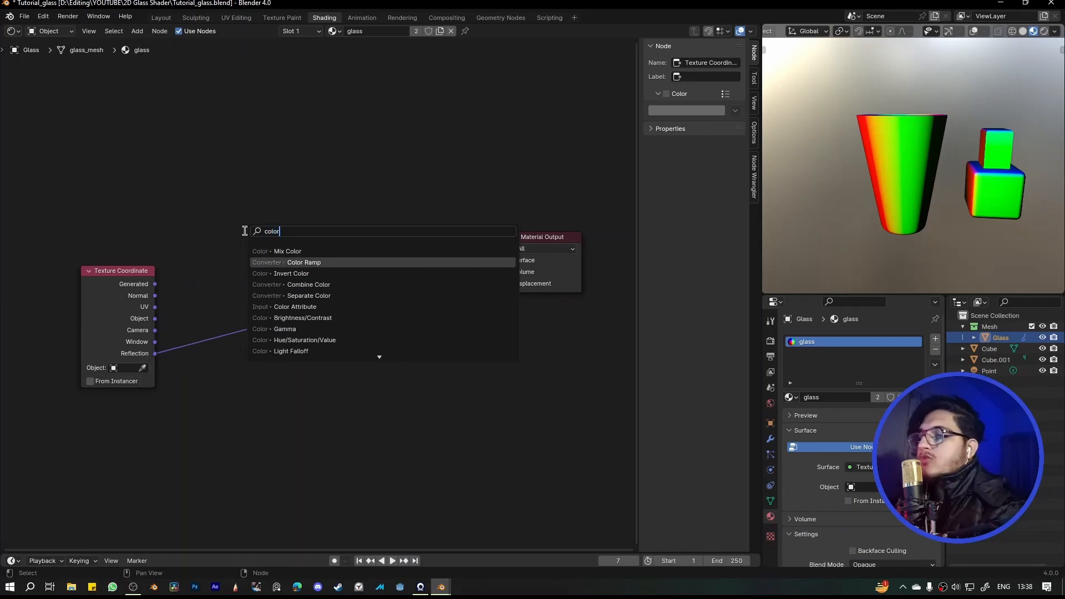
{"action": "key", "text": "Return"}
{"action": "left_click", "coordinate": [236, 258]}
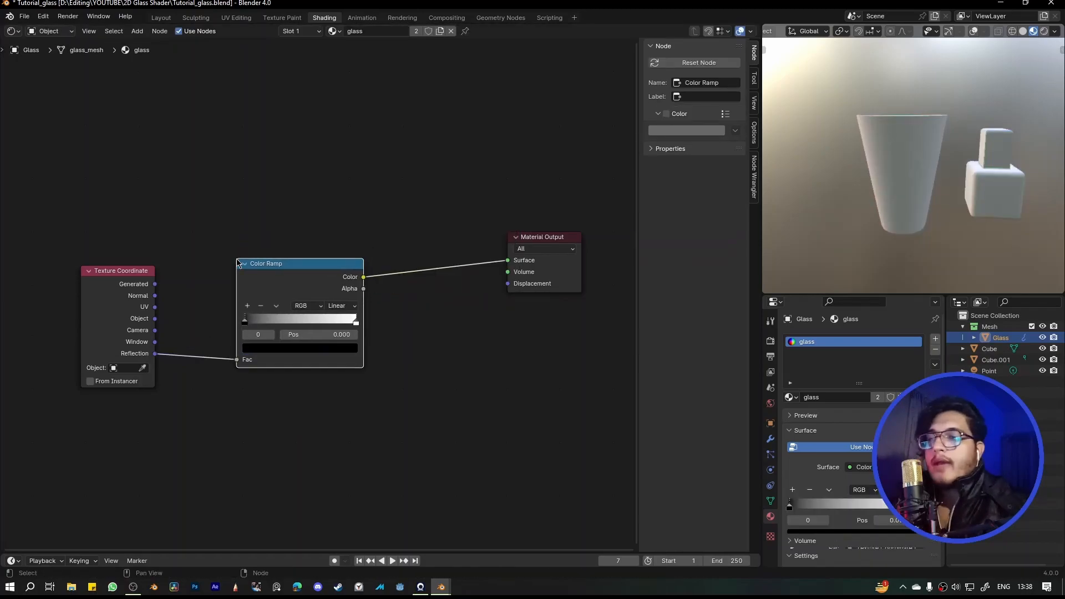
{"action": "middle_click_drag", "start_coordinate": [937, 239], "coordinate": [922, 243]}
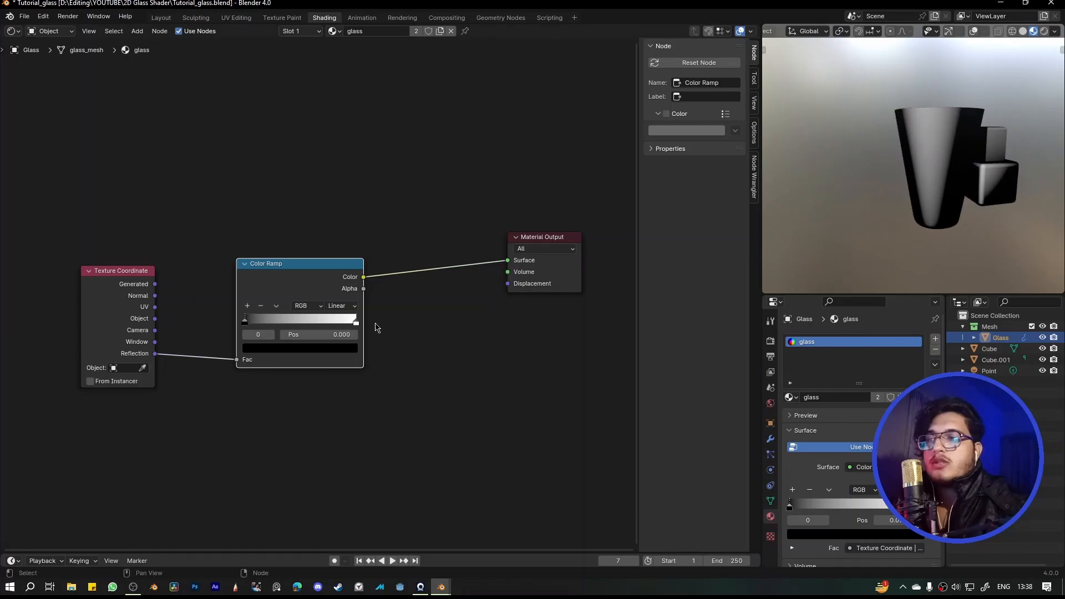
{"action": "scroll", "coordinate": [375, 328], "scroll_direction": "up", "scroll_amount": 3}
{"action": "scroll", "coordinate": [958, 172], "scroll_direction": "up", "scroll_amount": 2}
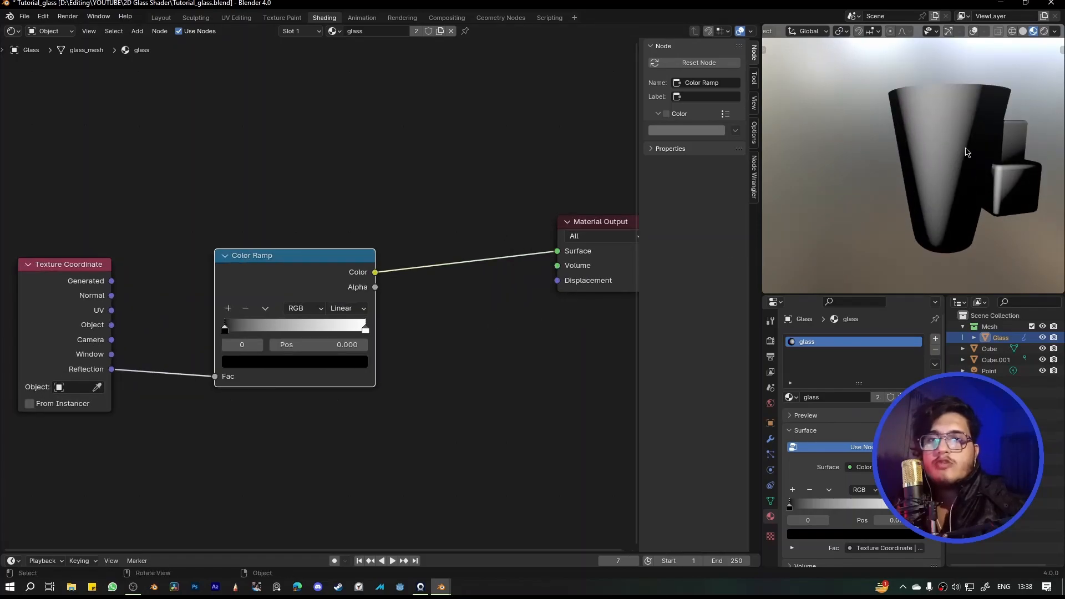
Set the Color Ramp's interpolation to Constant and move its white stop to position 0.068
{"action": "left_click_drag", "start_coordinate": [285, 263], "coordinate": [230, 265]}
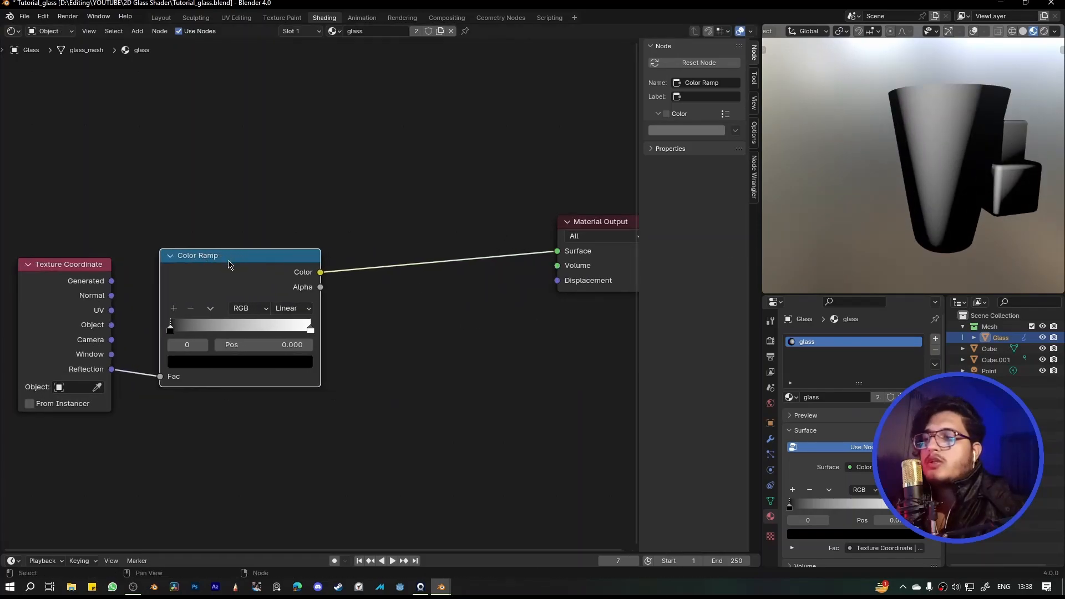
{"action": "left_click", "coordinate": [293, 309]}
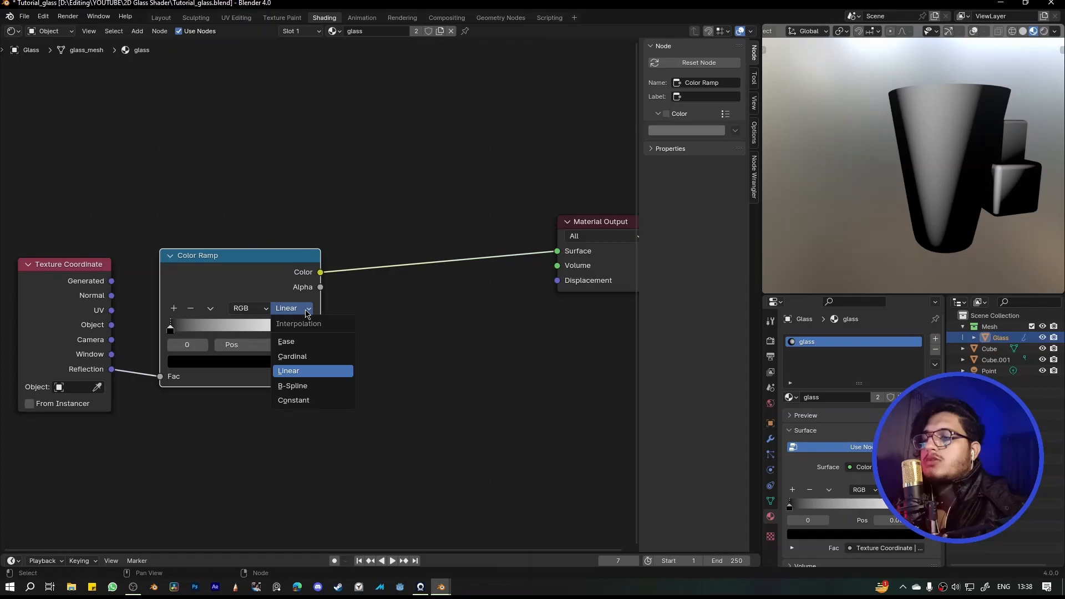
{"action": "left_click", "coordinate": [299, 400]}
{"action": "left_click_drag", "start_coordinate": [265, 284], "coordinate": [275, 286]}
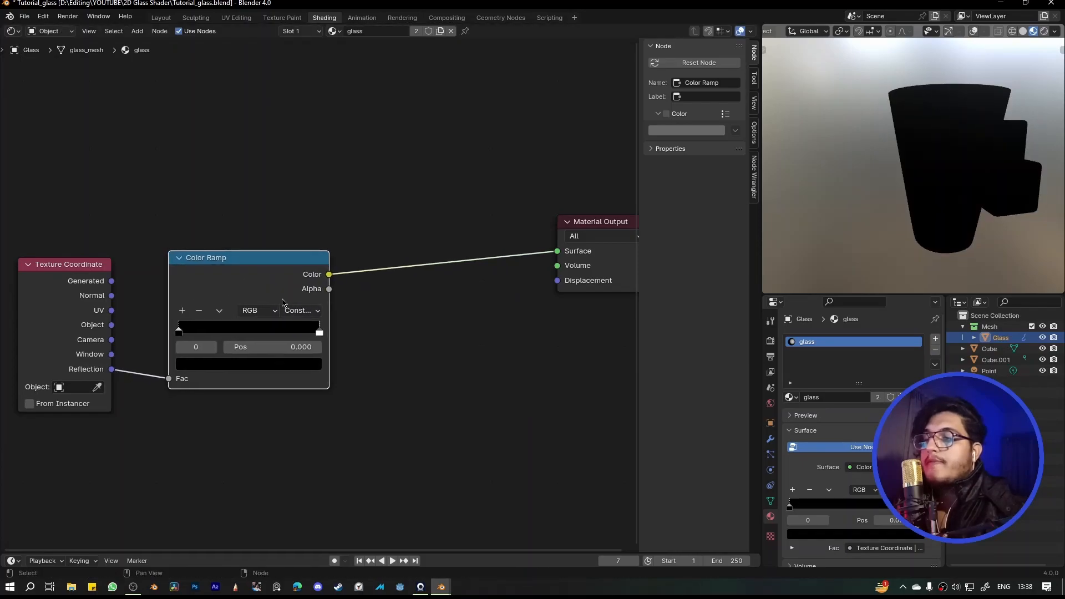
{"action": "left_click_drag", "start_coordinate": [321, 332], "coordinate": [182, 343]}
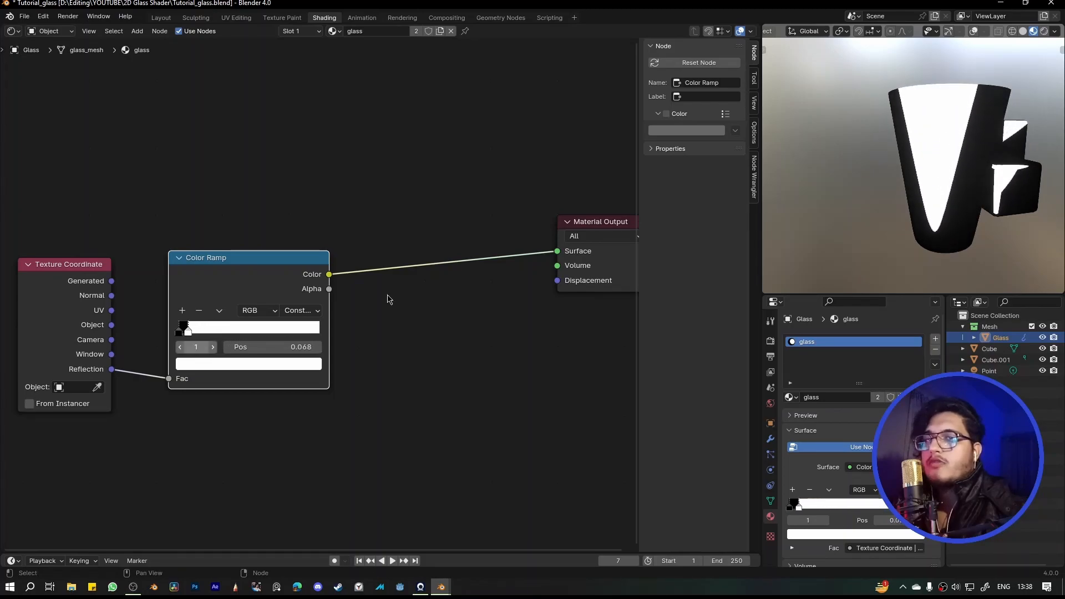
{"action": "middle_click_drag", "start_coordinate": [944, 183], "coordinate": [923, 191]}
{"action": "scroll", "coordinate": [627, 233], "scroll_direction": "down", "scroll_amount": 1}
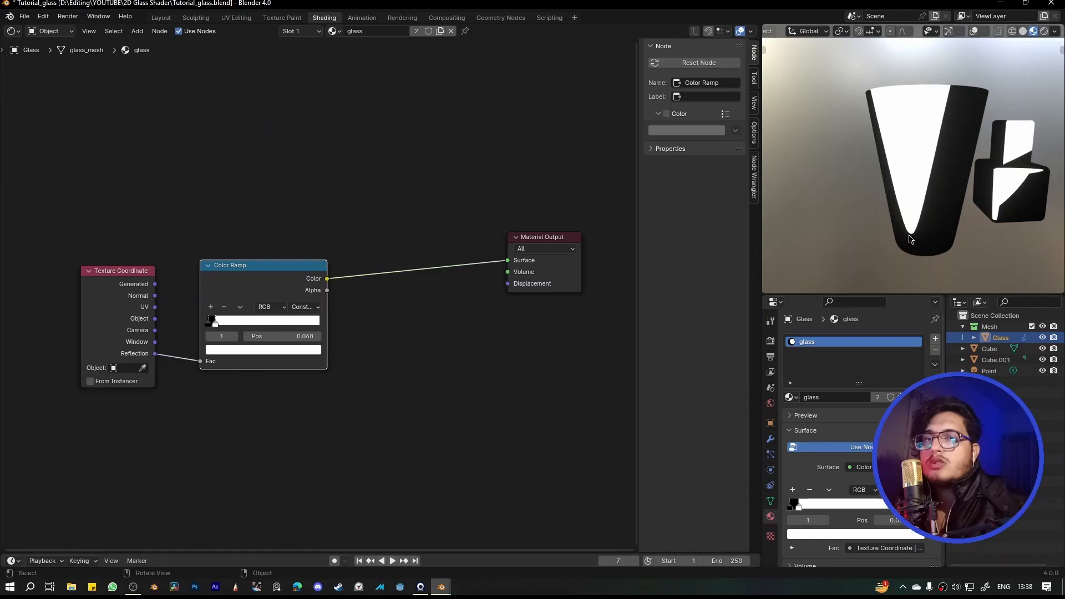
Move the Texture Coordinate and Color Ramp nodes farther from the Material Output, leaving free space above the ramp
{"action": "scroll", "coordinate": [260, 266], "scroll_direction": "down", "scroll_amount": 1}
{"action": "left_click_drag", "start_coordinate": [273, 280], "coordinate": [268, 312]}
{"action": "left_click_drag", "start_coordinate": [90, 276], "coordinate": [267, 392]}
{"action": "key", "text": "g"}
{"action": "left_click", "coordinate": [136, 380]}
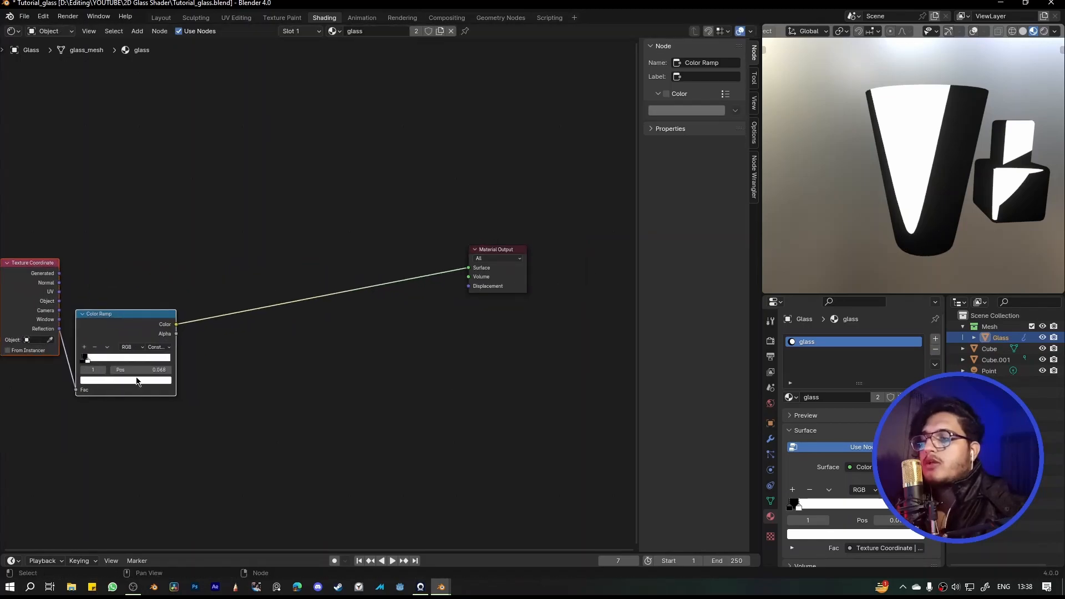
{"action": "key", "text": "g"}
{"action": "left_click", "coordinate": [250, 373]}
Duplicate the Color Ramp above the original and link the Reflection output to the copy's Fac input
{"action": "key", "text": "shift+d"}
{"action": "left_click", "coordinate": [145, 284]}
{"action": "left_click_drag", "start_coordinate": [105, 338], "coordinate": [125, 304]}
Set the duplicated Color Ramp's interpolation to Ease and preview it through the Material Output
{"action": "left_click", "coordinate": [209, 261]}
{"action": "left_click", "coordinate": [213, 280]}
{"action": "left_click", "coordinate": [185, 242], "text": "ctrl+shift"}
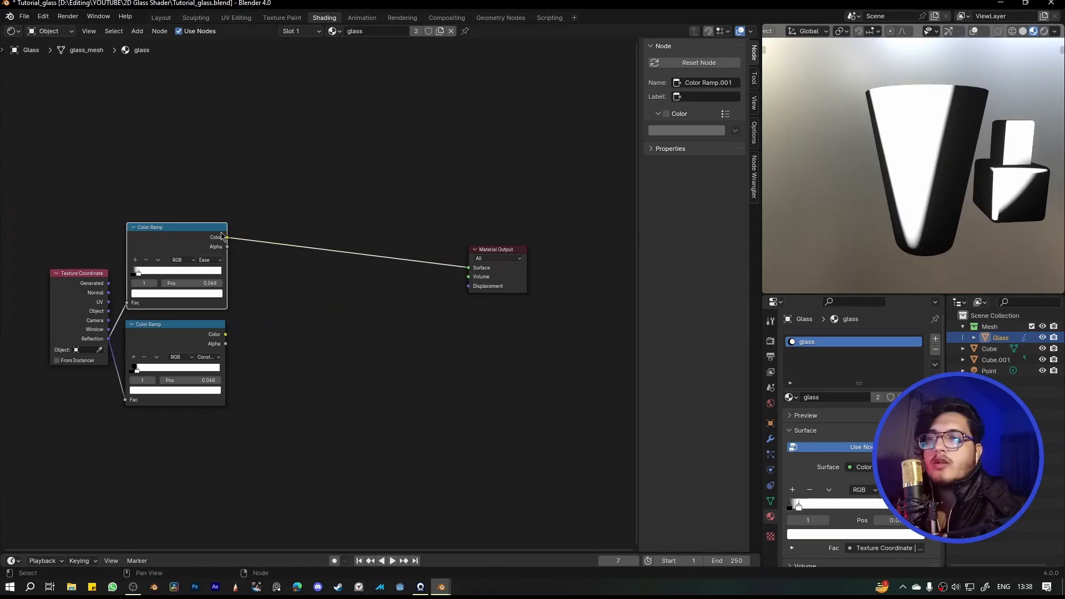
{"action": "scroll", "coordinate": [255, 261], "scroll_direction": "up", "scroll_amount": 4}
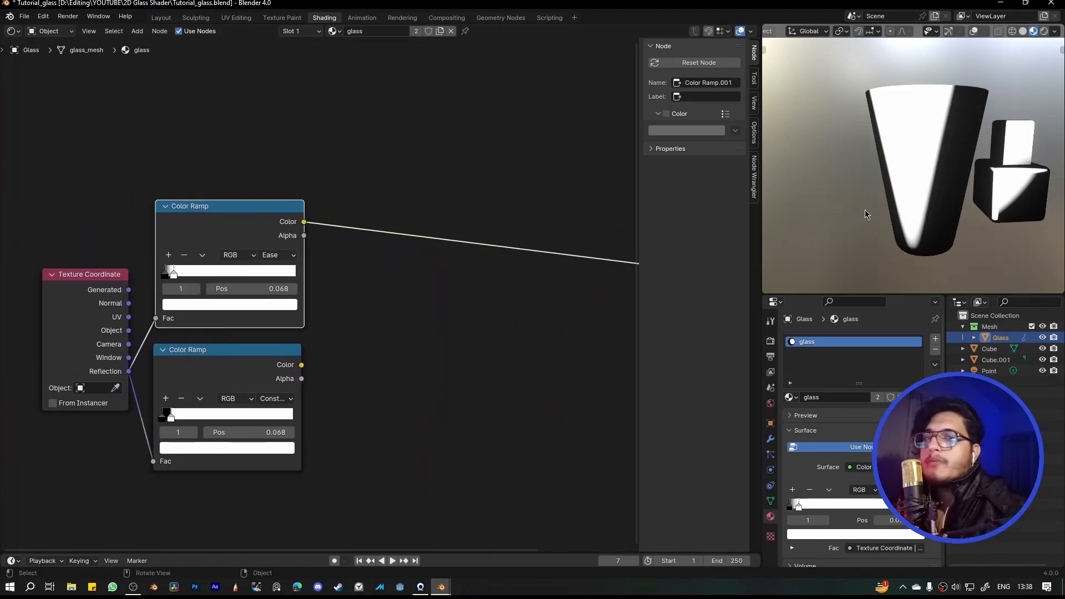
Move the upper Color Ramp's white stop to position 0.145 and darken its color to light grey
{"action": "mouse_move", "coordinate": [174, 275]}
{"action": "left_mouse_down"}
{"action": "mouse_move", "coordinate": [183, 275]}
{"action": "mouse_move", "coordinate": [170, 276]}
{"action": "left_mouse_up"}
{"action": "left_click", "coordinate": [183, 274]}
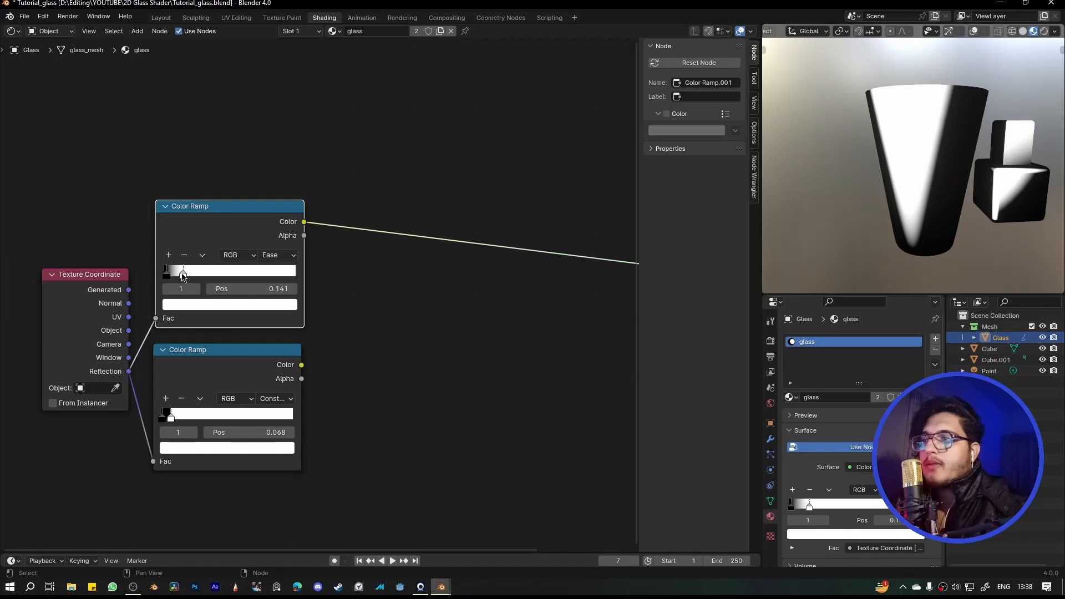
{"action": "left_click", "coordinate": [234, 305]}
{"action": "left_click_drag", "start_coordinate": [286, 116], "coordinate": [286, 145]}
Combine the two Color Ramps with a Mix node feeding the Surface, and expand and position that node
{"action": "left_click", "coordinate": [229, 369], "text": "ctrl+shift"}
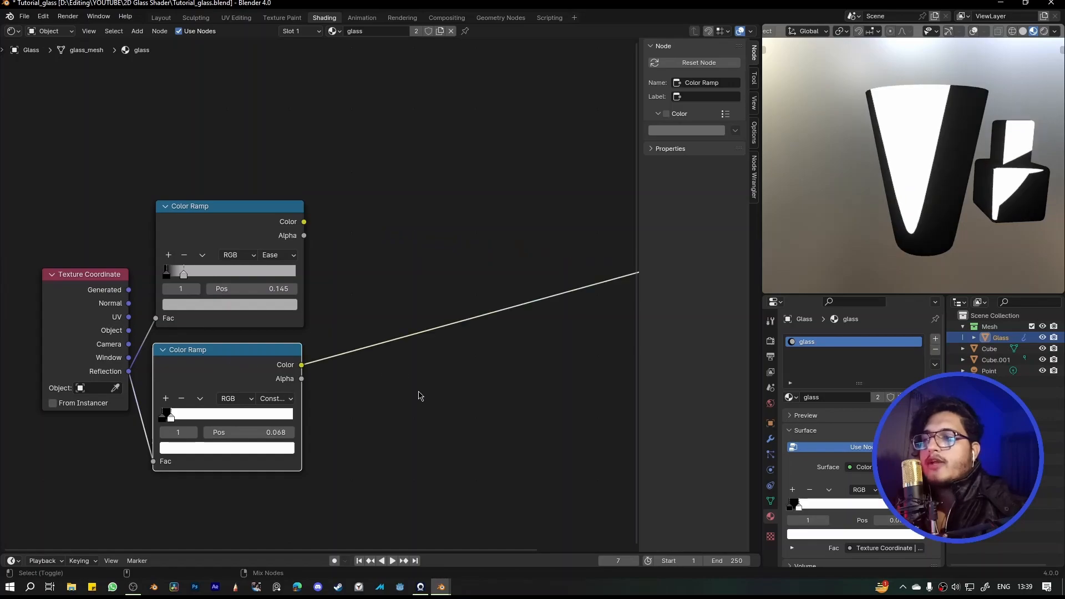
{"action": "left_click", "coordinate": [250, 233]}
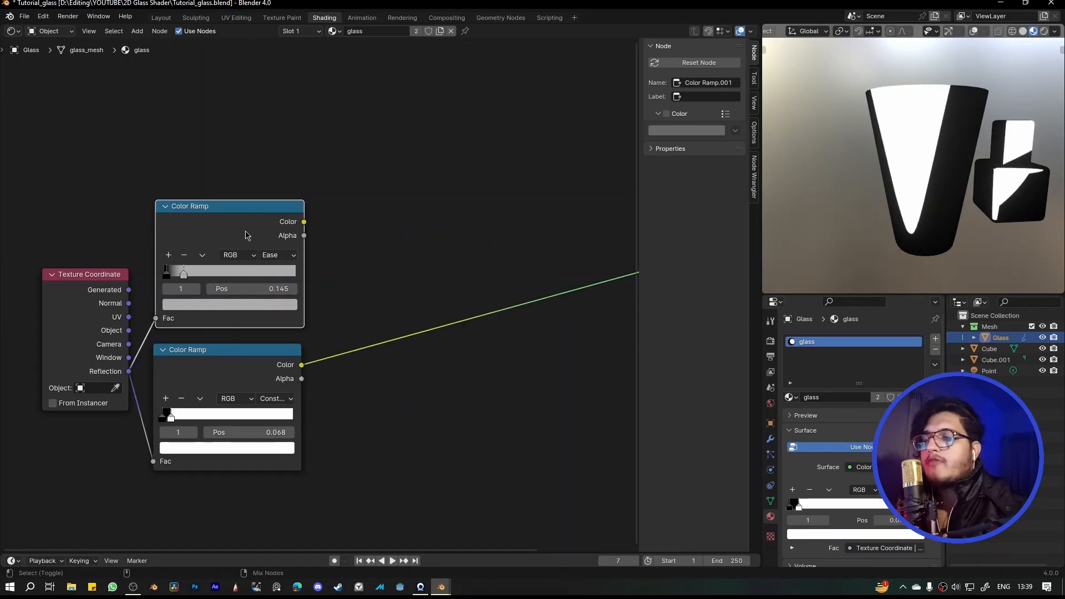
{"action": "right_click_drag", "start_coordinate": [243, 231], "coordinate": [236, 377], "text": "alt"}
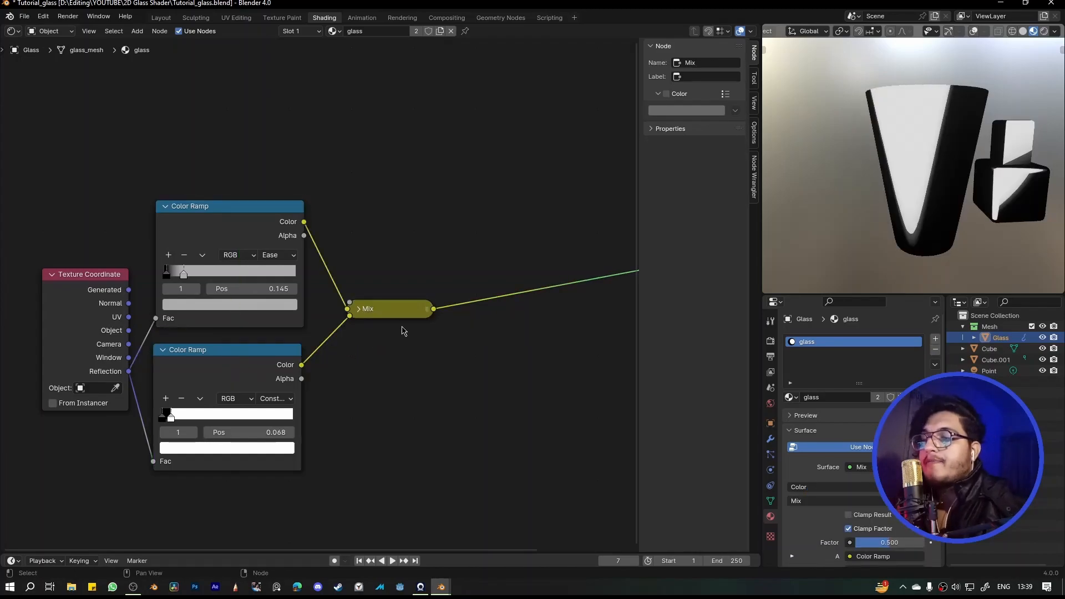
{"action": "left_click", "coordinate": [360, 310]}
{"action": "left_click_drag", "start_coordinate": [381, 309], "coordinate": [386, 273]}
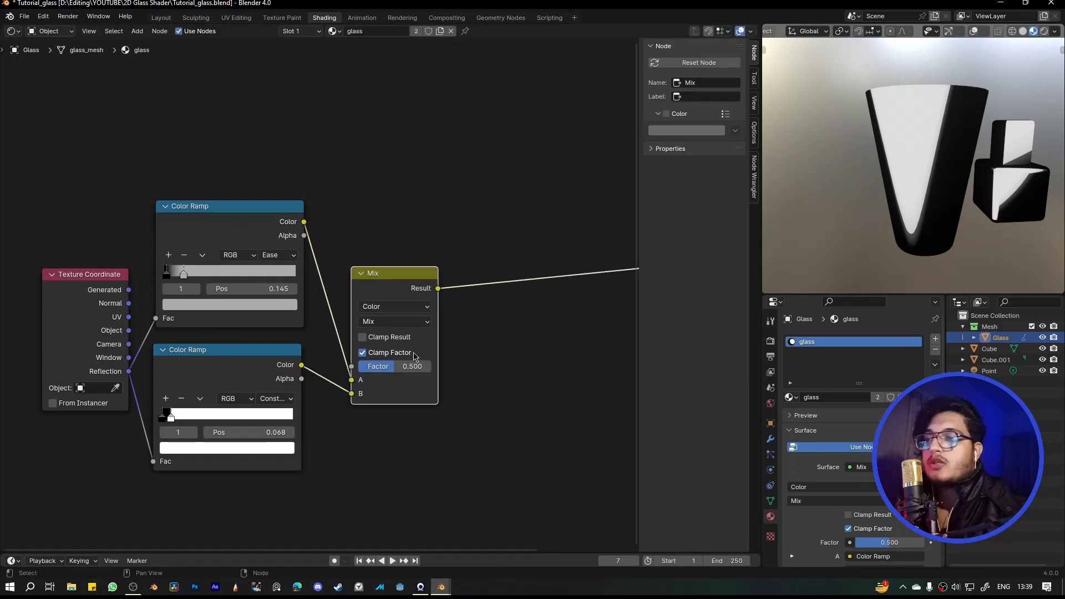
Set the Mix node's blending mode to Add with a Factor of 1.000 and check the reflections
{"action": "left_click", "coordinate": [395, 321]}
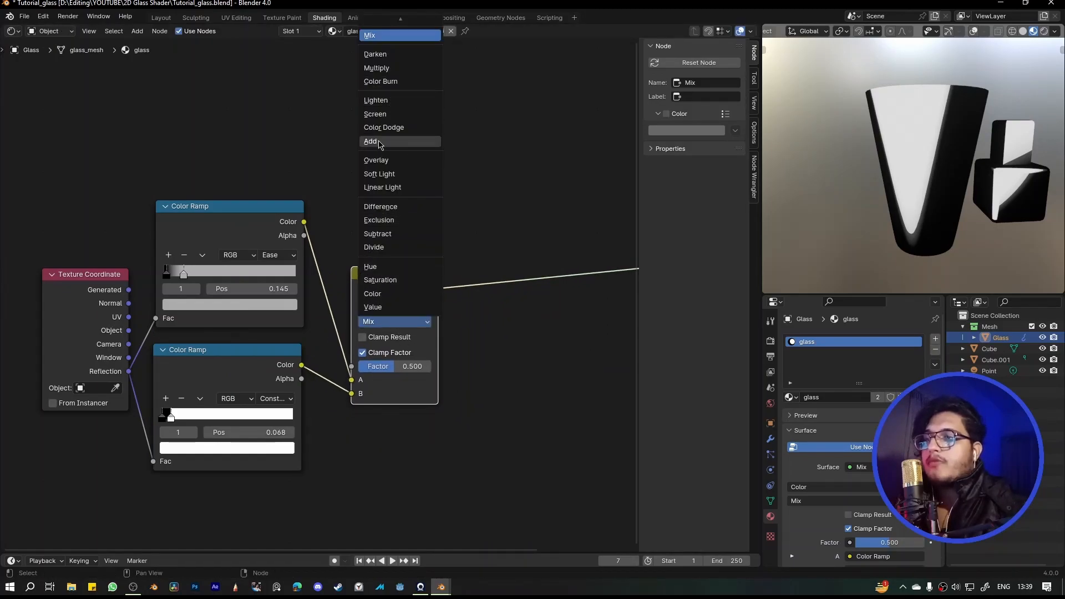
{"action": "left_click", "coordinate": [377, 142]}
{"action": "left_click_drag", "start_coordinate": [385, 366], "coordinate": [421, 366]}
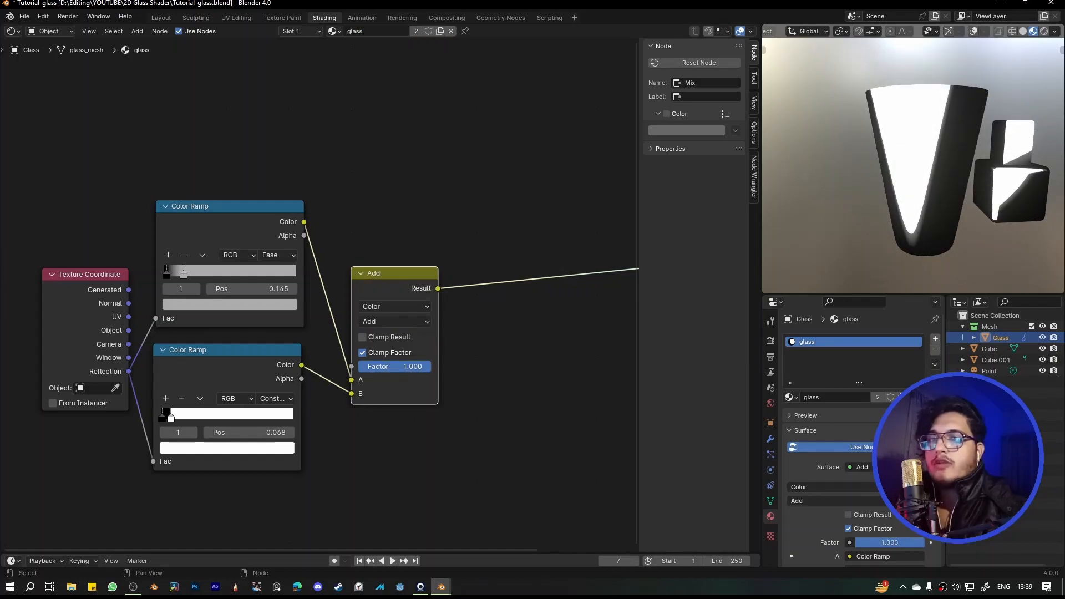
{"action": "middle_click_drag", "start_coordinate": [932, 183], "coordinate": [890, 206]}
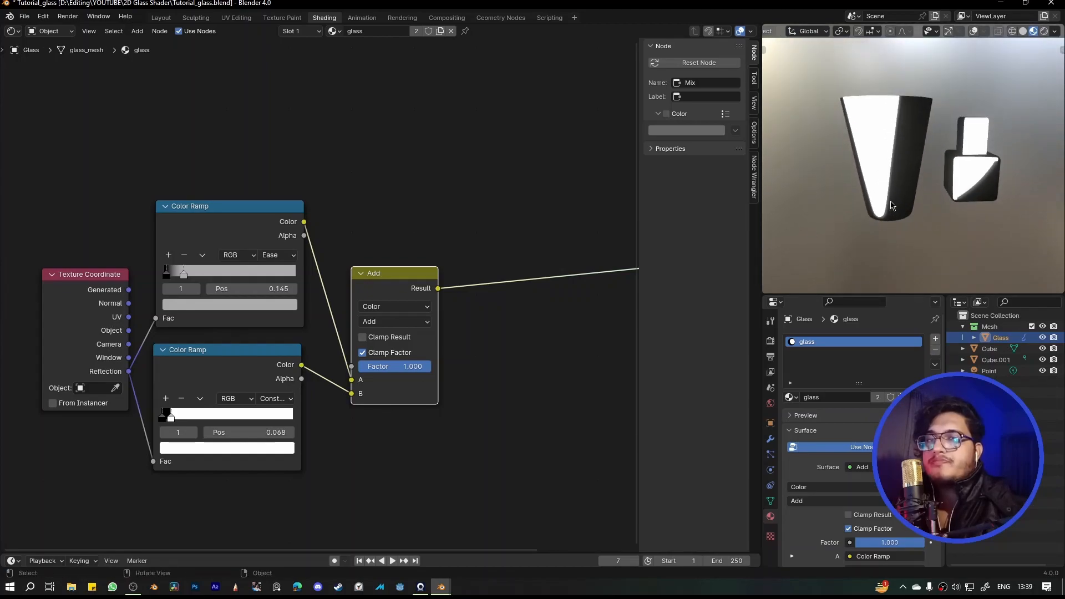
Move the Texture Coordinate, Color Ramp and Add nodes away from the Material Output, then reposition the Add node and check the glass reflections
{"action": "scroll", "coordinate": [351, 205], "scroll_direction": "down", "scroll_amount": 2}
{"action": "left_click_drag", "start_coordinate": [411, 189], "coordinate": [127, 419]}
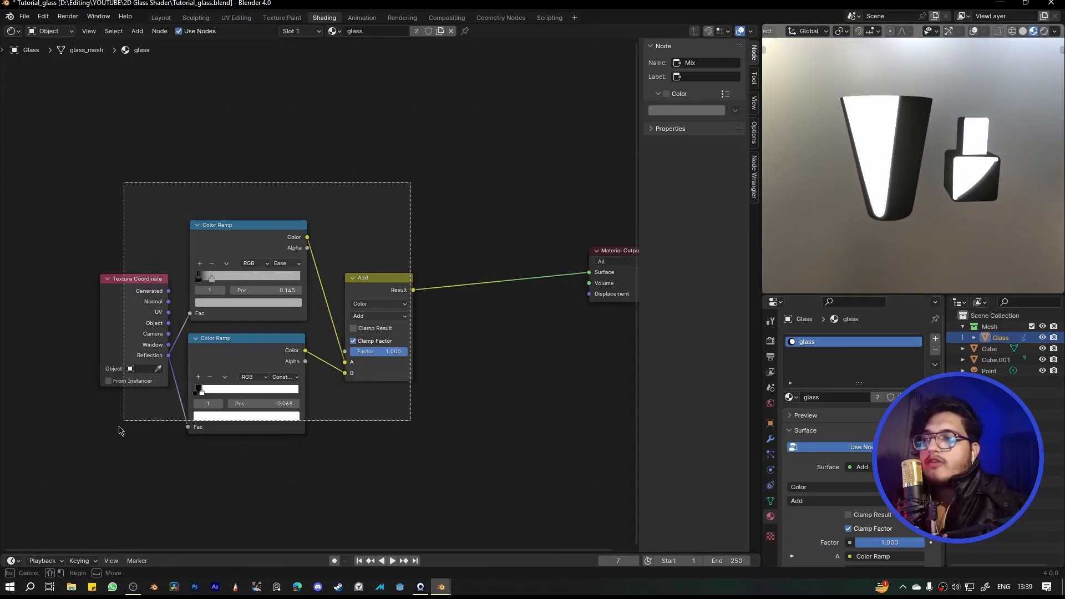
{"action": "key", "text": "g"}
{"action": "left_click", "coordinate": [326, 439]}
{"action": "left_click", "coordinate": [306, 295]}
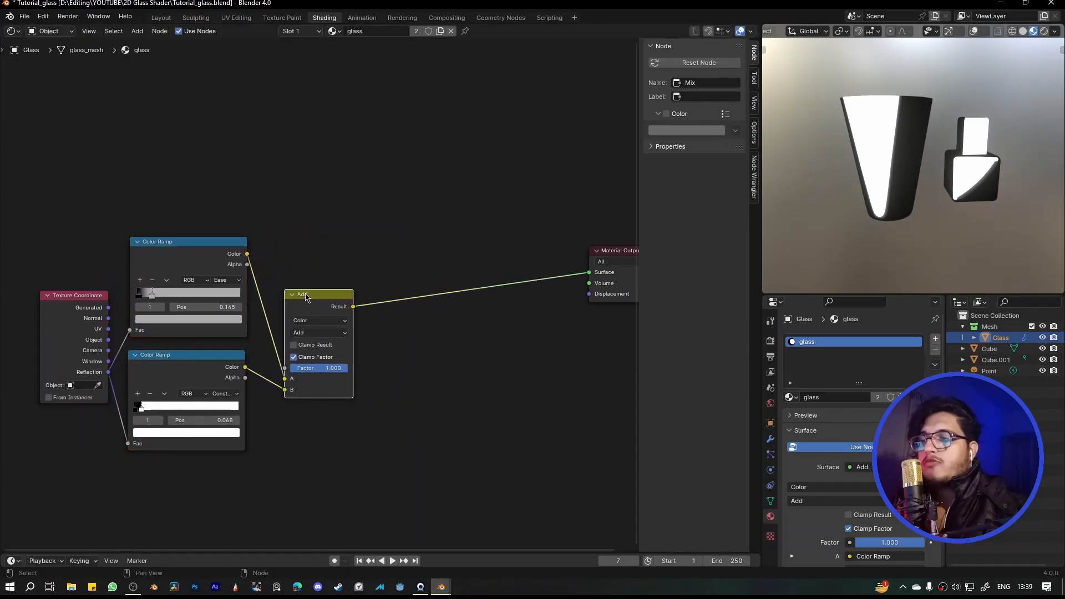
{"action": "left_click_drag", "start_coordinate": [306, 295], "coordinate": [322, 257]}
{"action": "middle_click_drag", "start_coordinate": [865, 217], "coordinate": [900, 226]}
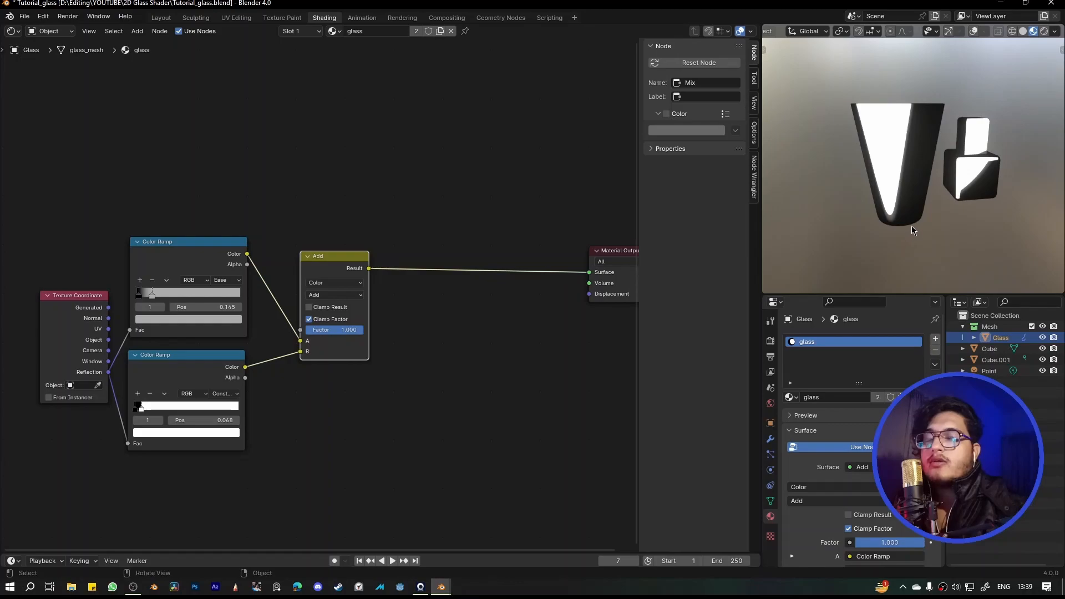
{"action": "mouse_move", "coordinate": [893, 161]}
{"action": "middle_mouse_down"}
{"action": "mouse_move", "coordinate": [907, 211]}
{"action": "mouse_move", "coordinate": [899, 202]}
{"action": "middle_mouse_up"}
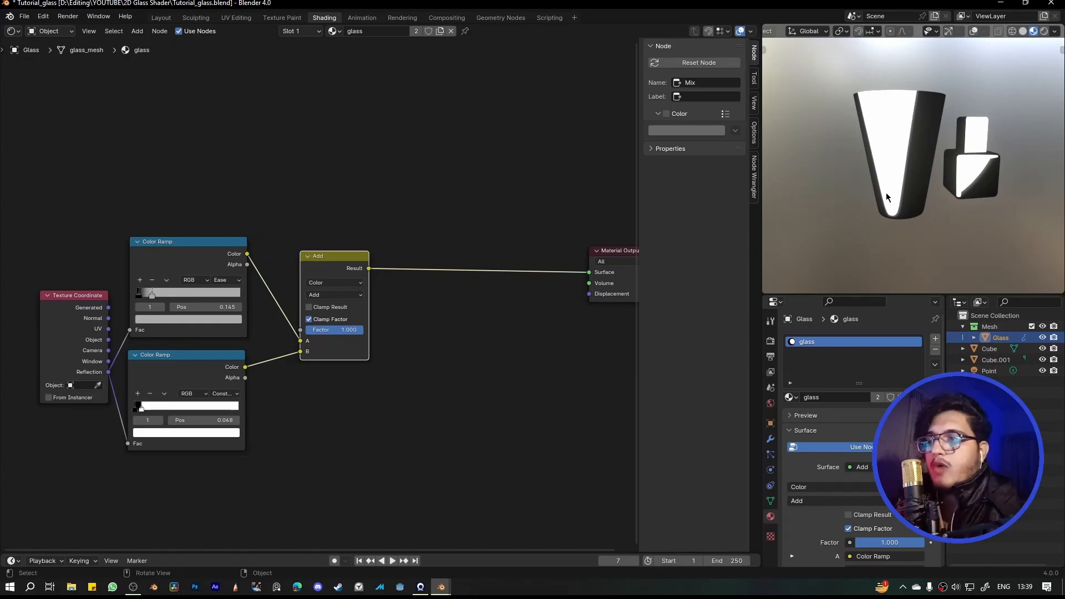
Shift the two Color Ramps and the Add node lower to free space above them
{"action": "left_click", "coordinate": [297, 206]}
{"action": "left_click_drag", "start_coordinate": [331, 220], "coordinate": [179, 375]}
{"action": "key", "text": "g"}
{"action": "left_click", "coordinate": [248, 444]}
Add a Separate XYZ node fed by the Texture Coordinate's Generated output and place it above the upper Color Ramp
{"action": "left_click_drag", "start_coordinate": [56, 302], "coordinate": [176, 252]}
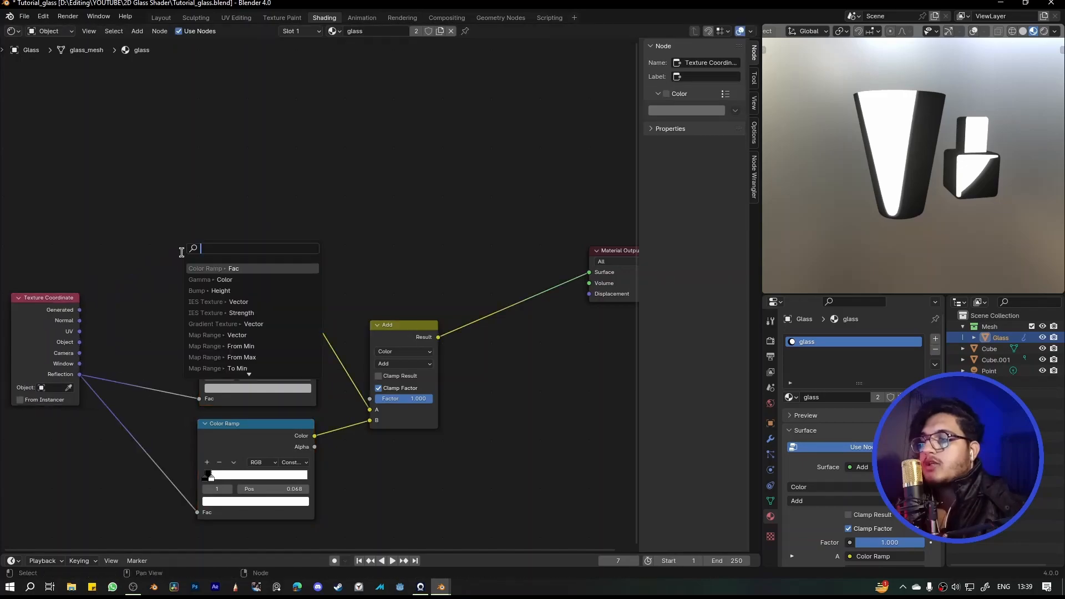
{"action": "type", "text": "spere"}
{"action": "key", "text": "BackSpace"}
{"action": "key", "text": "BackSpace"}
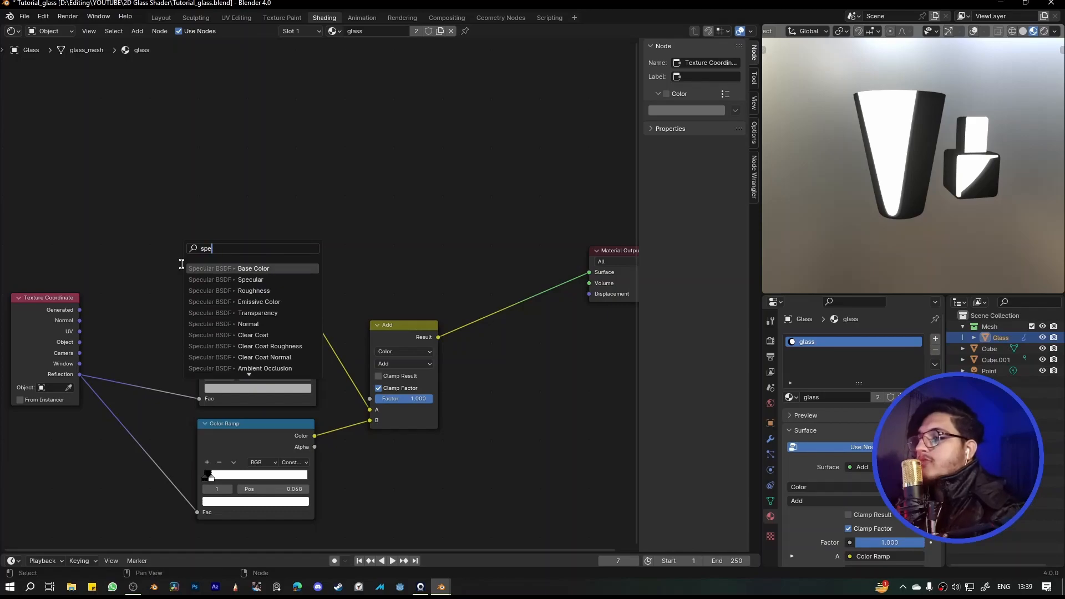
{"action": "key", "text": "BackSpace"}
{"action": "key", "text": "BackSpace"}
{"action": "type", "text": "ere"}
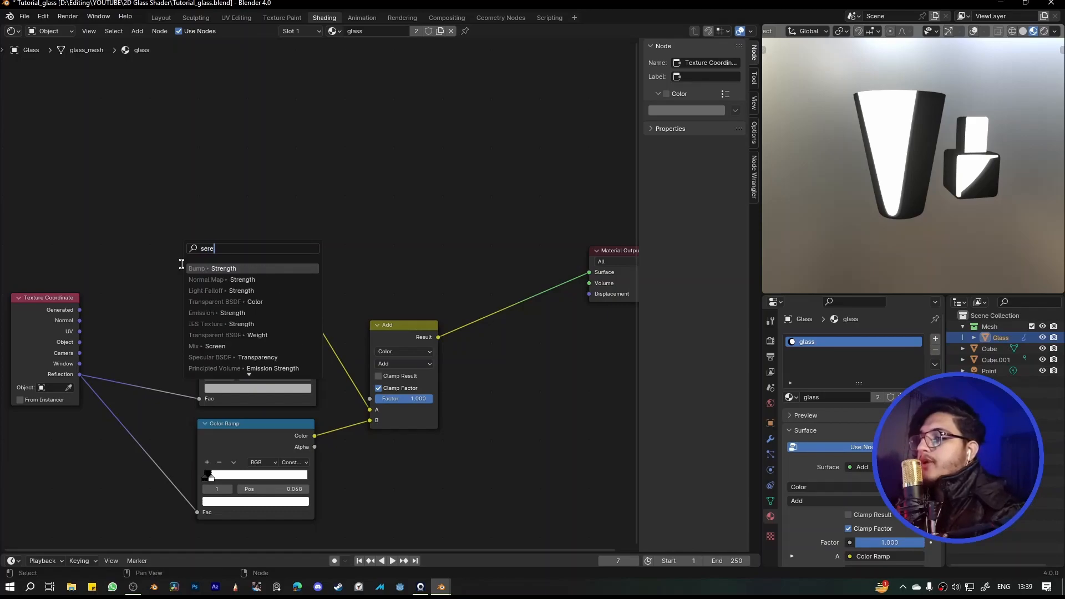
{"action": "type", "text": "pe"}
{"action": "key", "text": "BackSpace"}
{"action": "key", "text": "BackSpace"}
{"action": "key", "text": "BackSpace"}
{"action": "key", "text": "BackSpace"}
{"action": "type", "text": "per"}
{"action": "key", "text": "Return"}
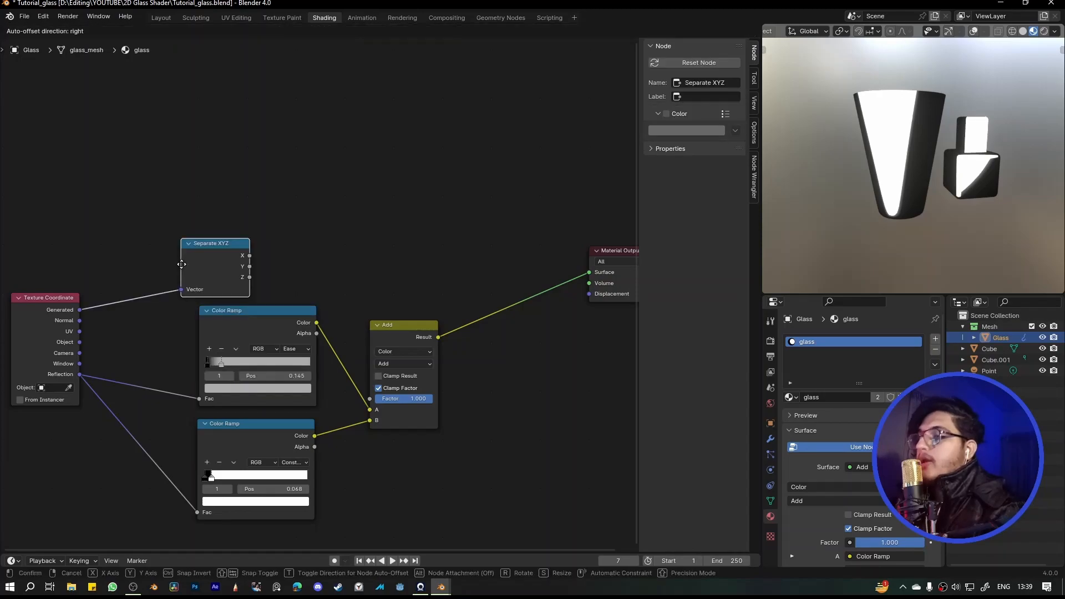
{"action": "left_click", "coordinate": [198, 251]}
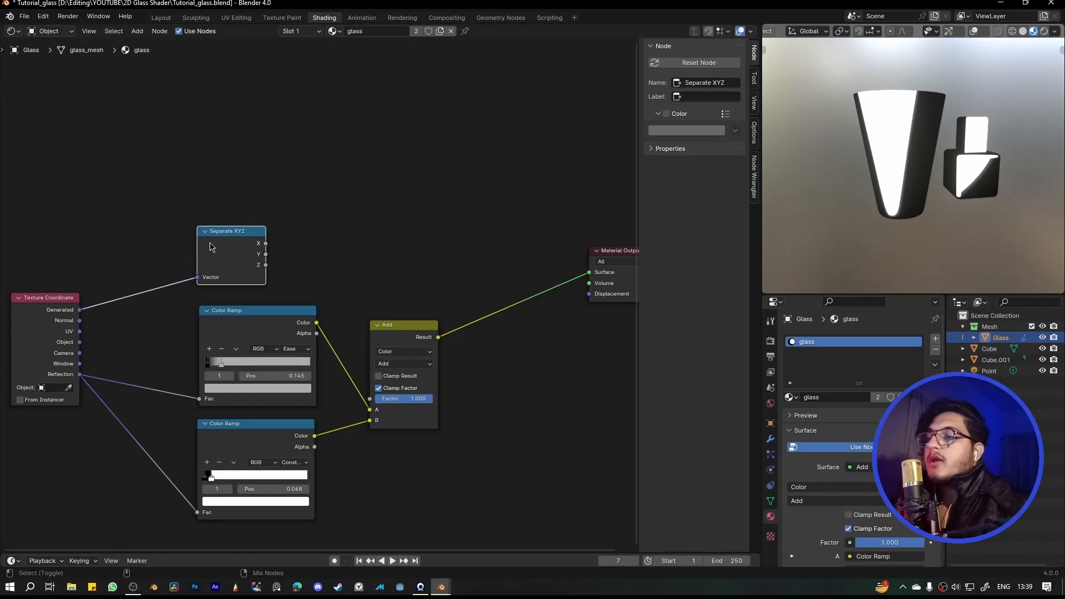
Preview the Generated coordinates and the Separate XYZ axis outputs on the glass through the Material Output
{"action": "left_click", "coordinate": [211, 247], "text": "ctrl+shift"}
{"action": "left_click", "coordinate": [42, 308], "text": "ctrl+shift"}
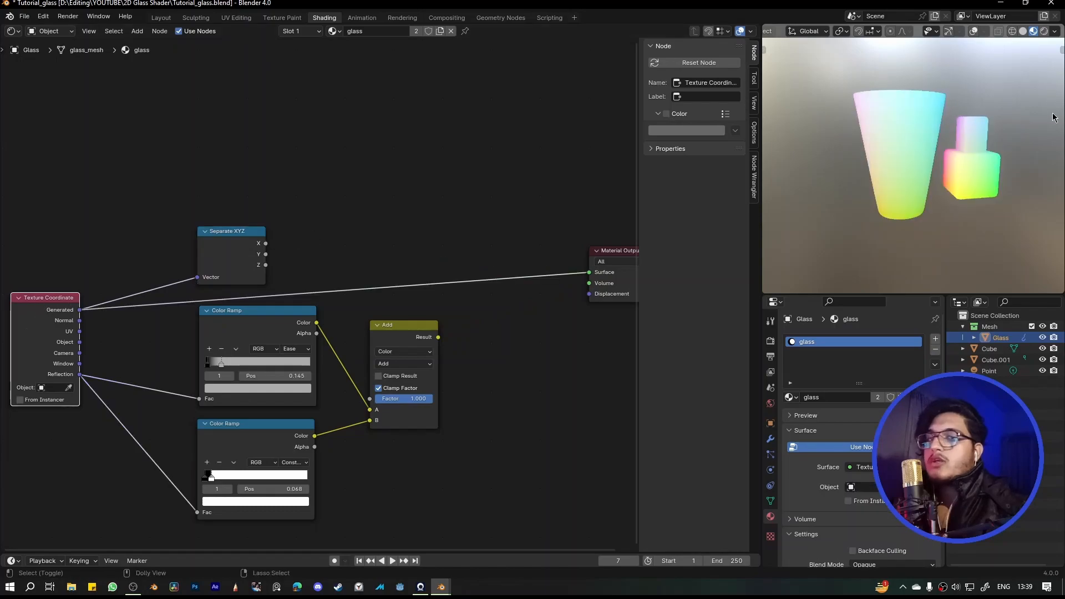
{"action": "middle_click_drag", "start_coordinate": [909, 118], "coordinate": [895, 138]}
{"action": "middle_click_drag", "start_coordinate": [924, 225], "coordinate": [887, 200]}
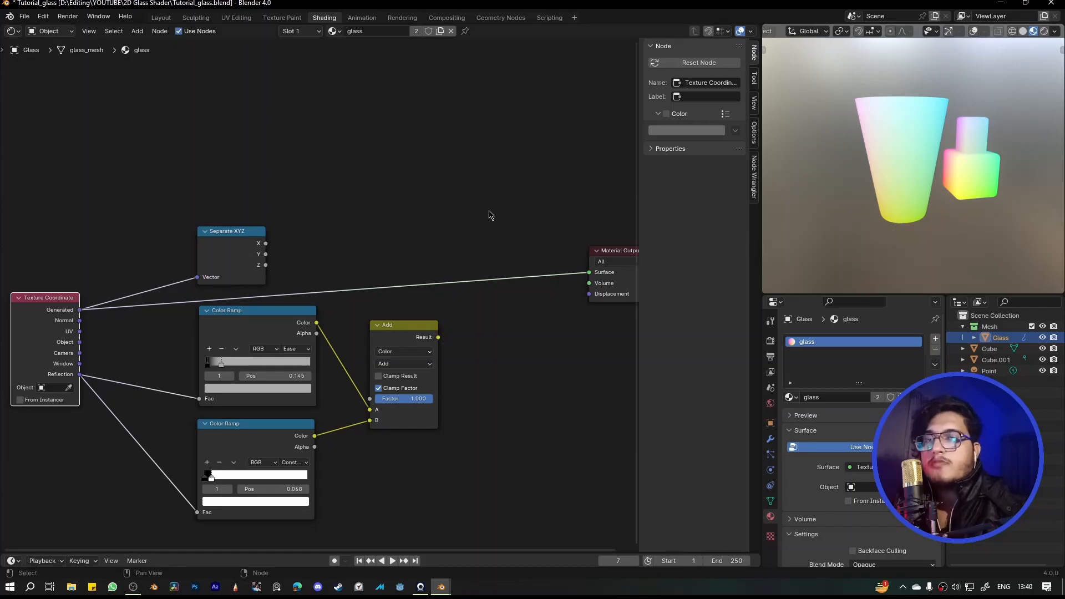
{"action": "left_click", "coordinate": [231, 242], "text": "ctrl+shift"}
{"action": "left_click", "coordinate": [232, 242], "text": "ctrl+shift"}
{"action": "left_click", "coordinate": [232, 243], "text": "ctrl+shift"}
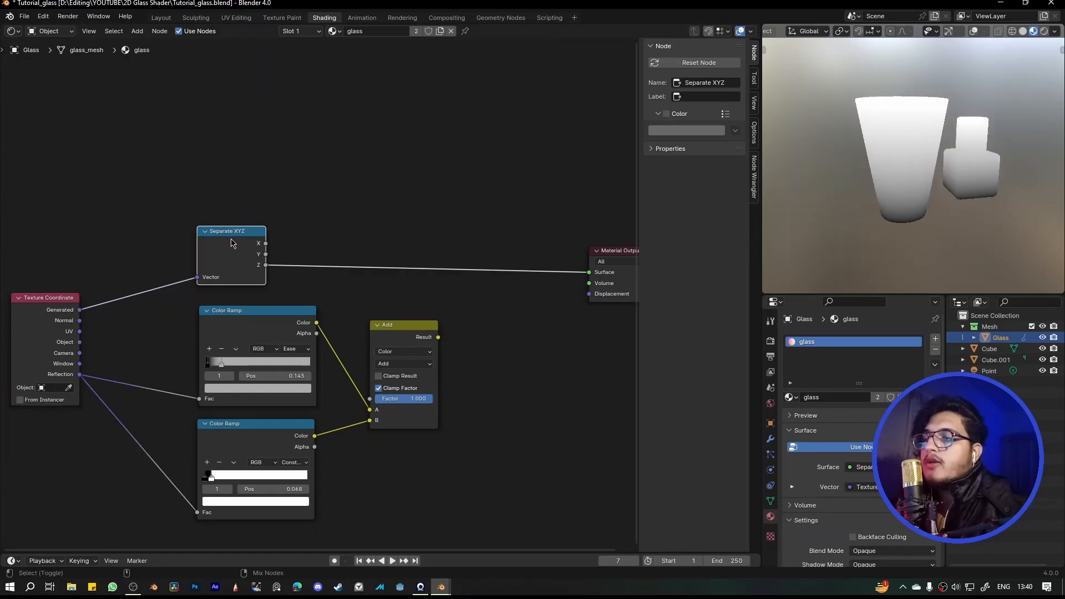
Rearrange the Separate XYZ and Add nodes and preview the Add result through the Material Output
{"action": "left_click_drag", "start_coordinate": [238, 261], "coordinate": [223, 252]}
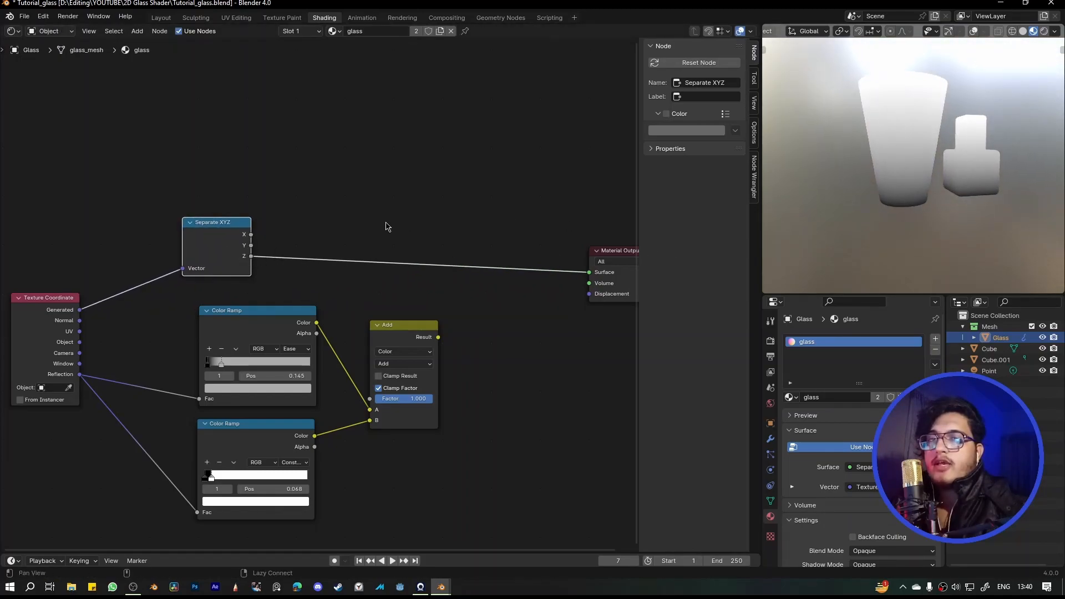
{"action": "left_click_drag", "start_coordinate": [396, 349], "coordinate": [397, 319]}
{"action": "left_click", "coordinate": [469, 324]}
{"action": "left_click", "coordinate": [293, 329], "text": "ctrl+shift"}
{"action": "left_click", "coordinate": [380, 315], "text": "ctrl+shift"}
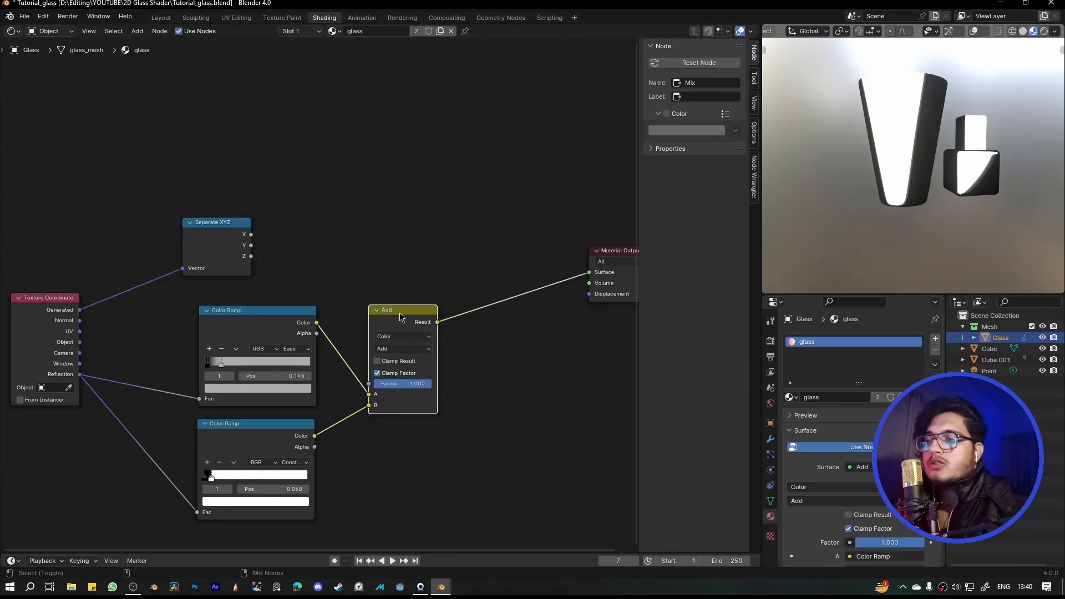
{"action": "left_click", "coordinate": [232, 229]}
{"action": "left_click_drag", "start_coordinate": [226, 229], "coordinate": [247, 211]}
{"action": "left_click", "coordinate": [477, 215]}
{"action": "left_click_drag", "start_coordinate": [404, 324], "coordinate": [397, 323]}
Combine the Separate XYZ X output with the Add result using a Mix node set to Multiply, and connect it to the Surface
{"action": "left_click", "coordinate": [260, 239], "text": "ctrl+shift"}
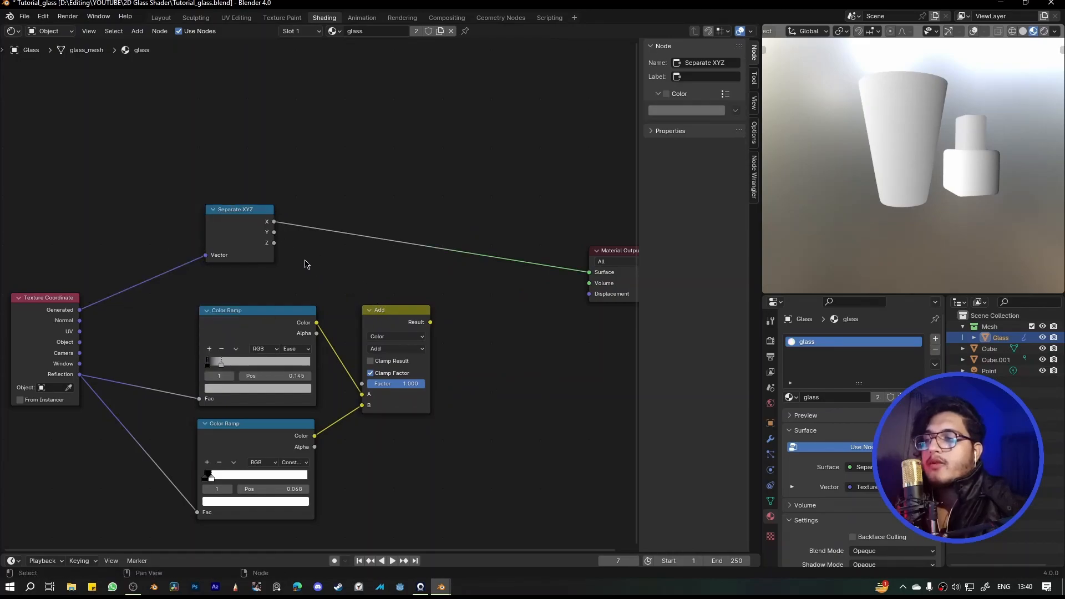
{"action": "left_click", "coordinate": [247, 228], "text": "ctrl+shift"}
{"action": "right_click_drag", "start_coordinate": [293, 268], "coordinate": [391, 355], "text": "ctrl+shift"}
{"action": "left_click", "coordinate": [476, 286]}
{"action": "key", "text": "g"}
{"action": "left_click", "coordinate": [480, 253]}
{"action": "left_click", "coordinate": [480, 251]}
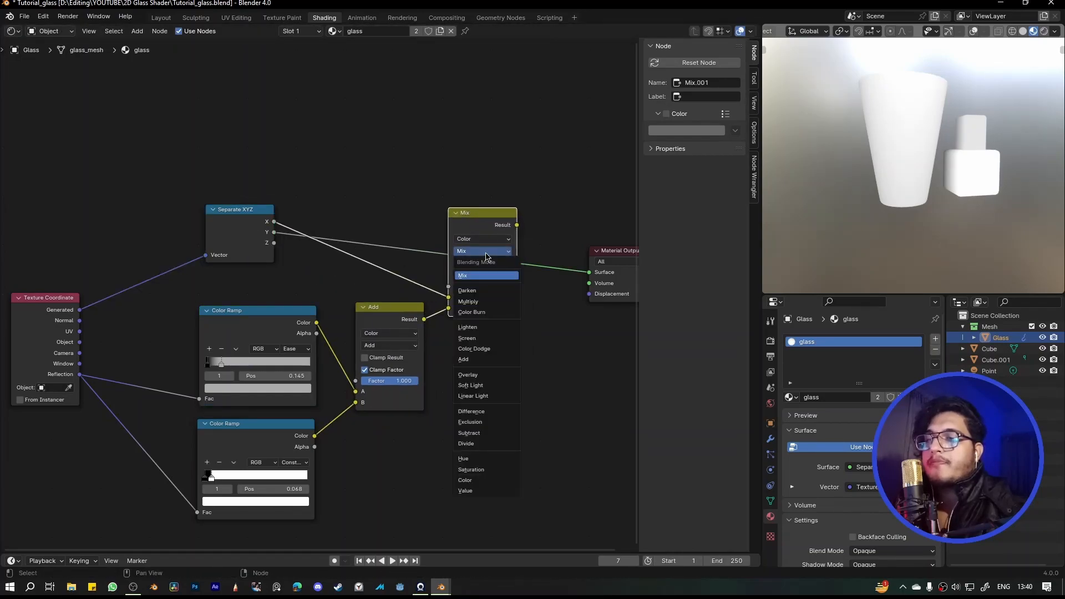
{"action": "left_click", "coordinate": [468, 301]}
{"action": "left_click", "coordinate": [489, 220], "text": "ctrl+shift"}
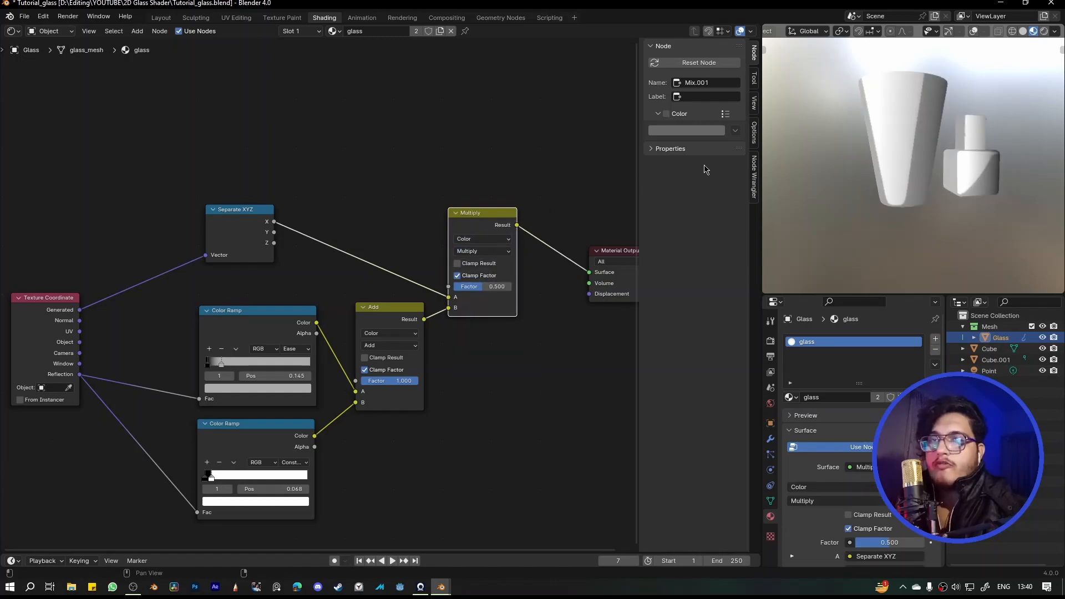
Set the Multiply node's Factor to 1.000 and feed its A input from the Separate XYZ Z output
{"action": "left_click_drag", "start_coordinate": [481, 286], "coordinate": [513, 287]}
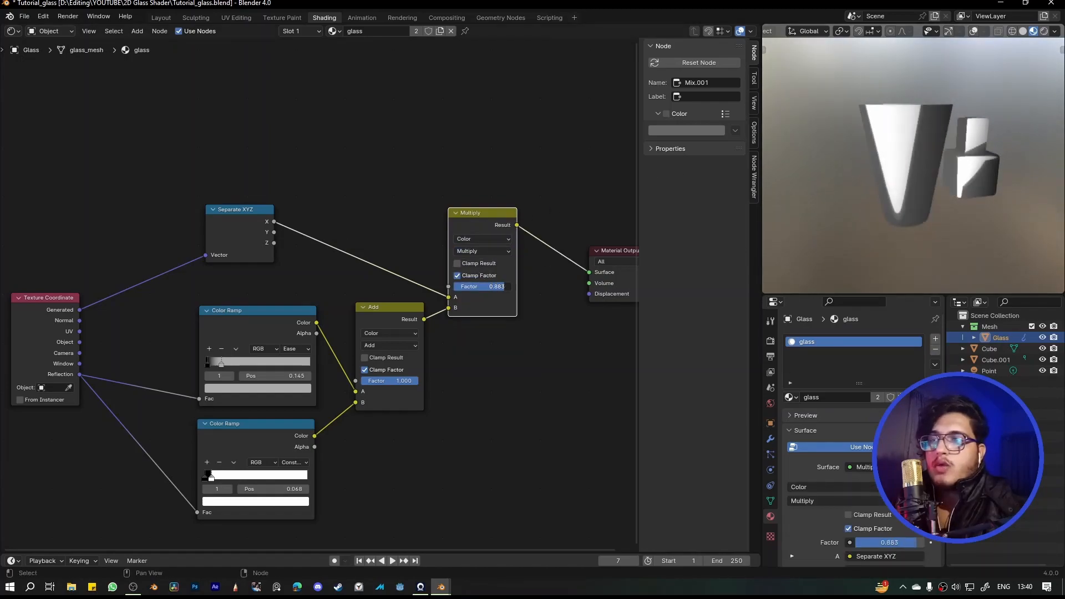
{"action": "scroll", "coordinate": [503, 214], "scroll_direction": "up", "scroll_amount": 1}
{"action": "mouse_move", "coordinate": [962, 188]}
{"action": "middle_mouse_down"}
{"action": "mouse_move", "coordinate": [964, 217]}
{"action": "mouse_move", "coordinate": [961, 175]}
{"action": "middle_mouse_up"}
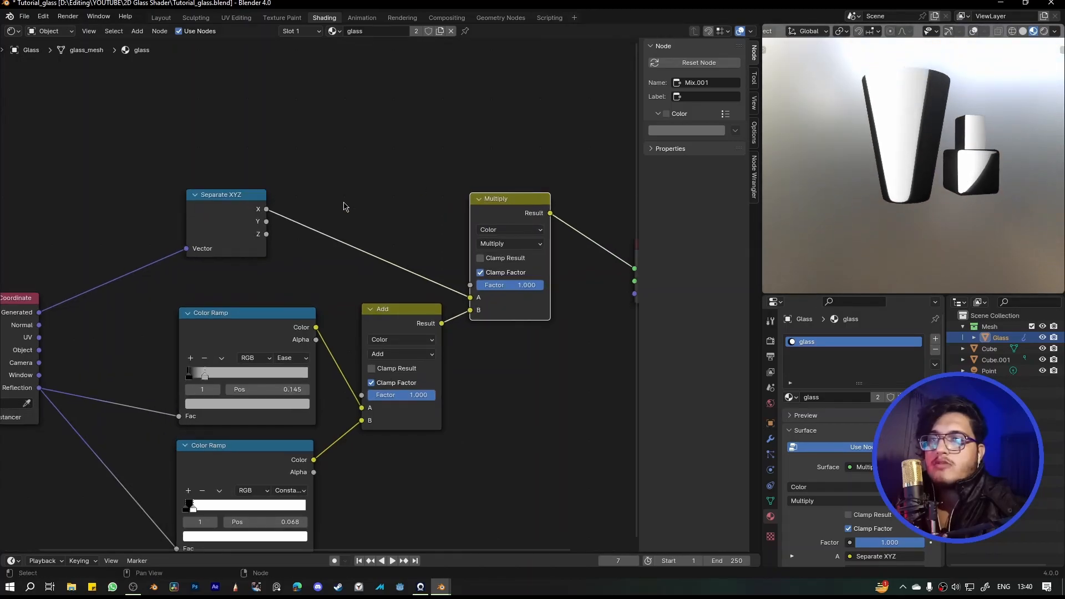
{"action": "scroll", "coordinate": [304, 230], "scroll_direction": "up", "scroll_amount": 2}
{"action": "left_click_drag", "start_coordinate": [244, 219], "coordinate": [561, 313]}
{"action": "middle_click_drag", "start_coordinate": [940, 197], "coordinate": [944, 172]}
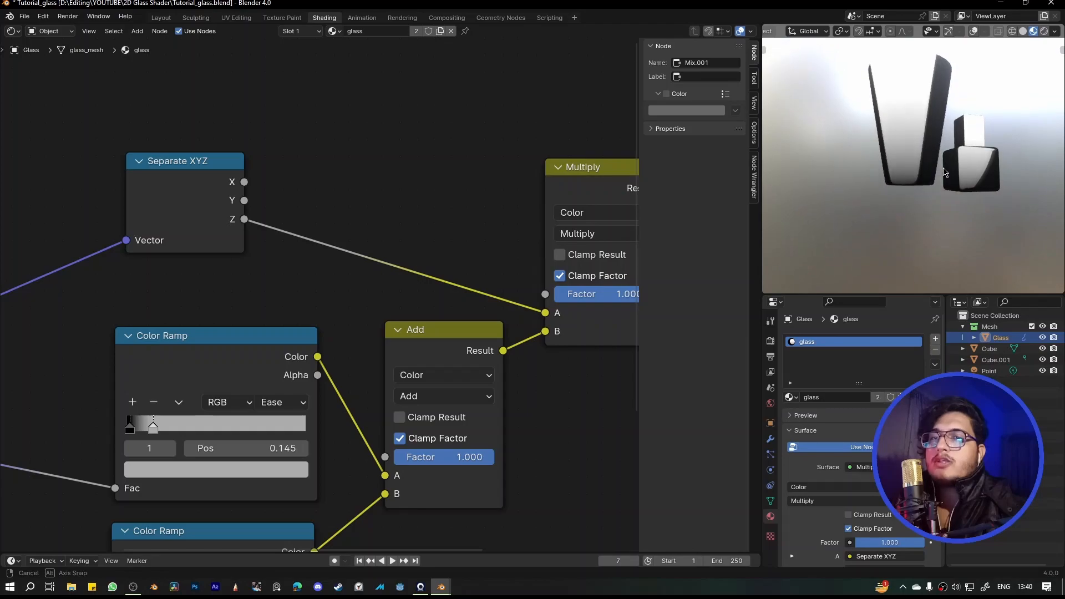
Insert a Color Ramp between Separate XYZ and Multiply, and move its black stop to position 0.191
{"action": "left_click_drag", "start_coordinate": [208, 164], "coordinate": [181, 156]}
{"action": "key", "text": "shift+a"}
{"action": "type", "text": "c"}
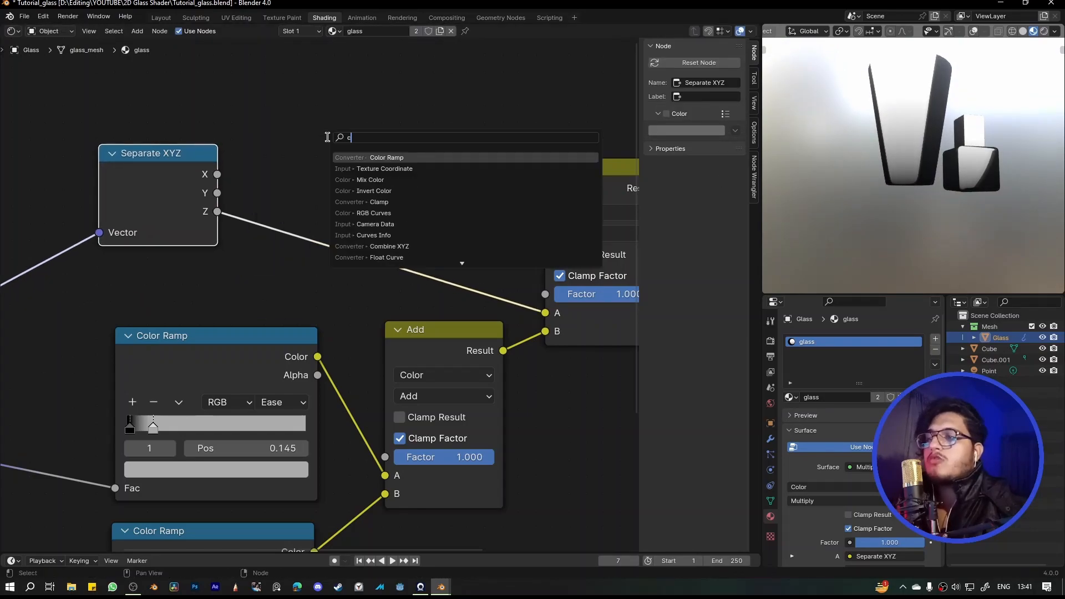
{"action": "key", "text": "Return"}
{"action": "left_click", "coordinate": [264, 138]}
{"action": "left_click_drag", "start_coordinate": [299, 248], "coordinate": [332, 251]}
Compare Ease and Linear interpolation on the new Color Ramp, choose Ease, and move the node clear of the Add node
{"action": "left_click", "coordinate": [452, 222]}
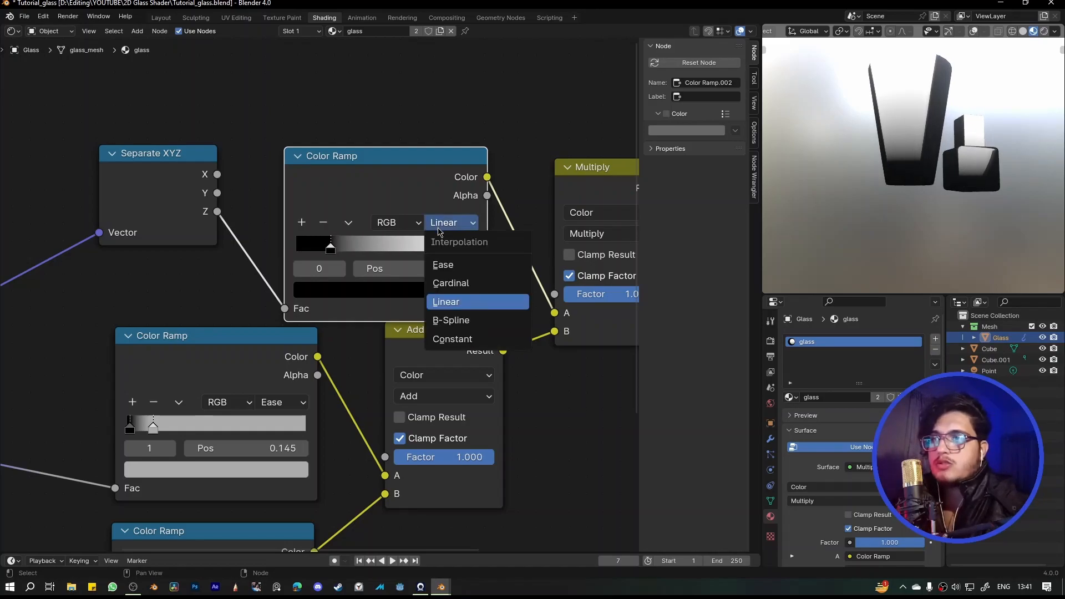
{"action": "left_click", "coordinate": [447, 259]}
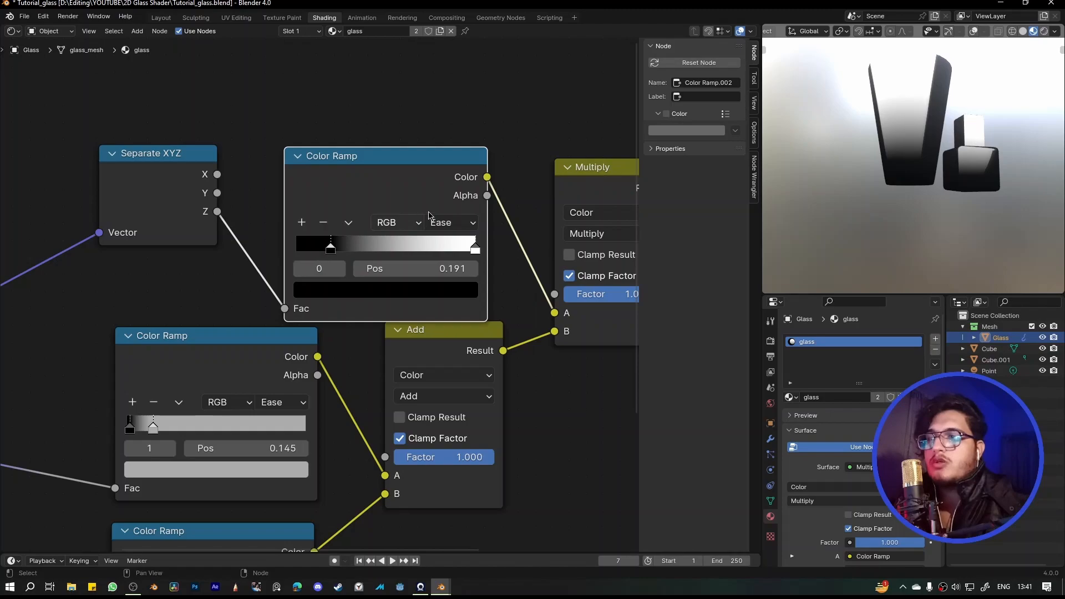
{"action": "left_click", "coordinate": [440, 223]}
{"action": "left_click", "coordinate": [447, 301]}
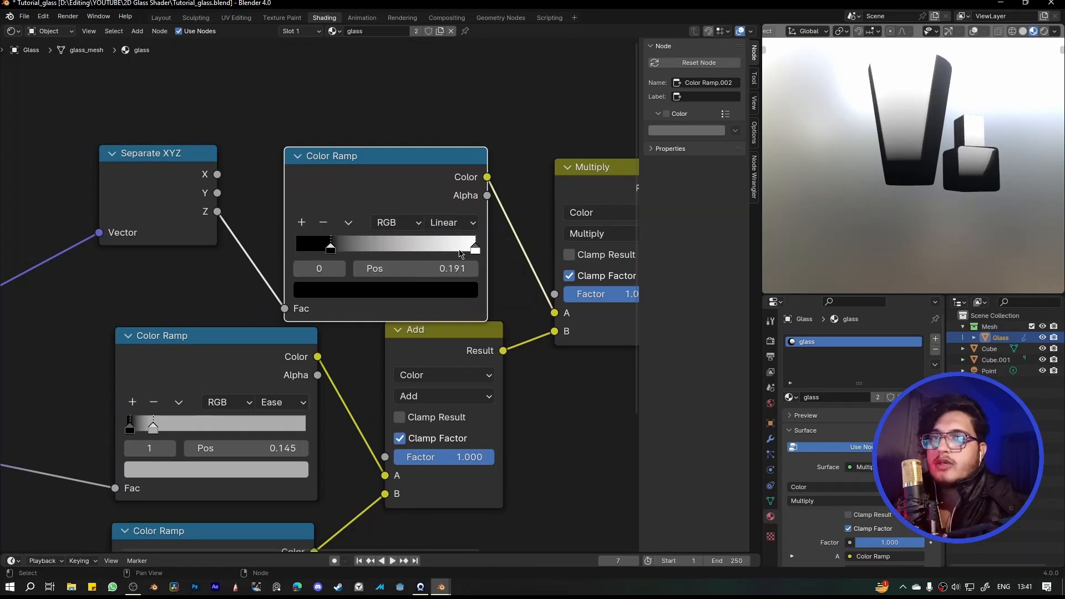
{"action": "left_click", "coordinate": [452, 223]}
{"action": "left_click", "coordinate": [441, 266]}
{"action": "left_click_drag", "start_coordinate": [400, 171], "coordinate": [375, 129]}
Move the lowest Color Ramp's white stop to position 0.191 and check the glass reflections
{"action": "scroll", "coordinate": [670, 215], "scroll_direction": "down", "scroll_amount": 2}
{"action": "middle_click_drag", "start_coordinate": [975, 138], "coordinate": [974, 151]}
{"action": "scroll", "coordinate": [215, 341], "scroll_direction": "up", "scroll_amount": 2}
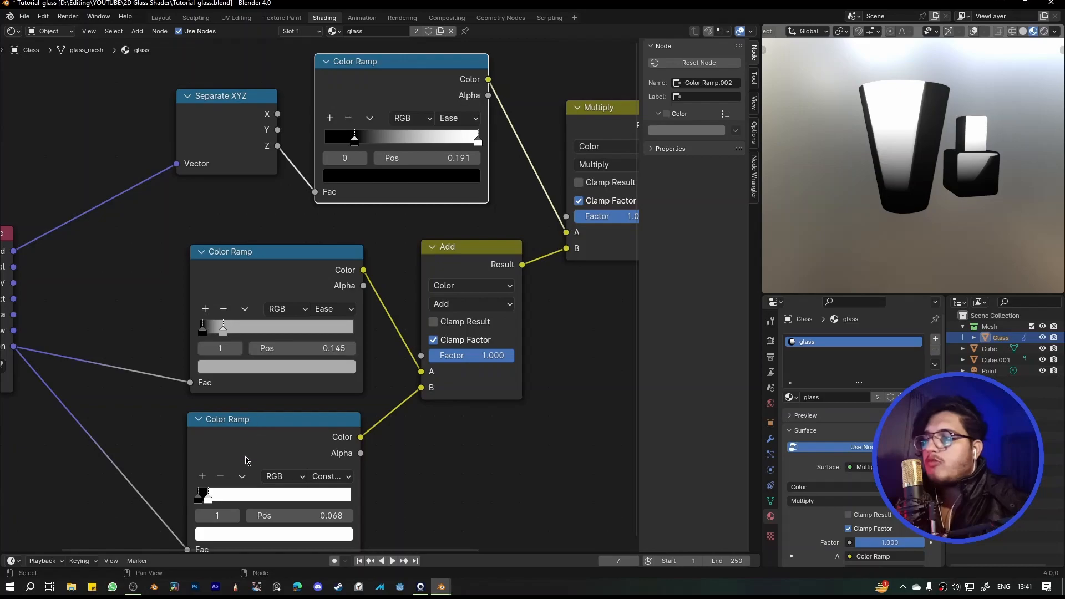
{"action": "left_click_drag", "start_coordinate": [207, 503], "coordinate": [227, 507]}
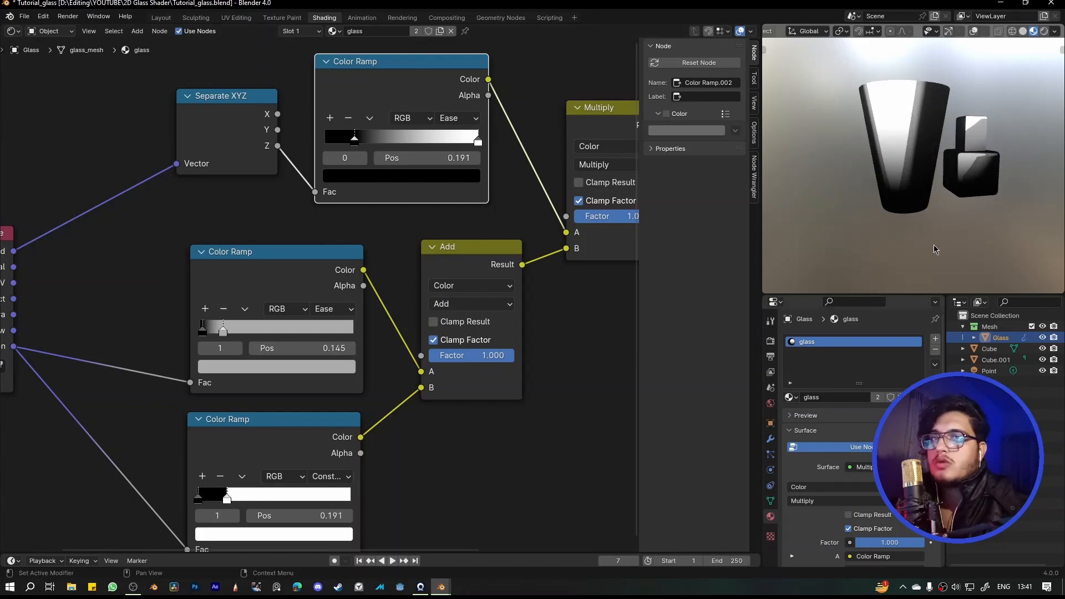
{"action": "middle_click_drag", "start_coordinate": [893, 172], "coordinate": [787, 204]}
Spread out the node tree by moving the Texture Coordinate and the processing nodes farther from the Material Output
{"action": "scroll", "coordinate": [372, 188], "scroll_direction": "down", "scroll_amount": 3}
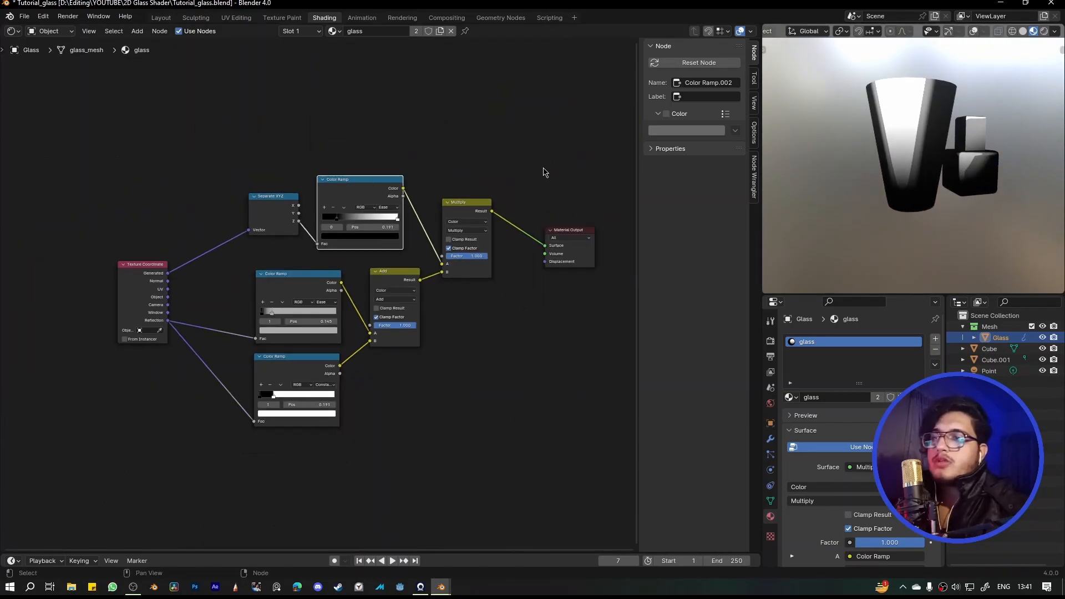
{"action": "left_click_drag", "start_coordinate": [488, 134], "coordinate": [78, 441]}
{"action": "left_click", "coordinate": [166, 209]}
{"action": "left_click_drag", "start_coordinate": [141, 265], "coordinate": [24, 289]}
{"action": "scroll", "coordinate": [219, 171], "scroll_direction": "down", "scroll_amount": 2}
{"action": "left_click_drag", "start_coordinate": [214, 160], "coordinate": [404, 404]}
{"action": "key", "text": "g"}
{"action": "left_click", "coordinate": [344, 422]}
Group the Separate XYZ, Color Ramp, Add and Multiply nodes in a frame
{"action": "left_click_drag", "start_coordinate": [366, 146], "coordinate": [209, 424]}
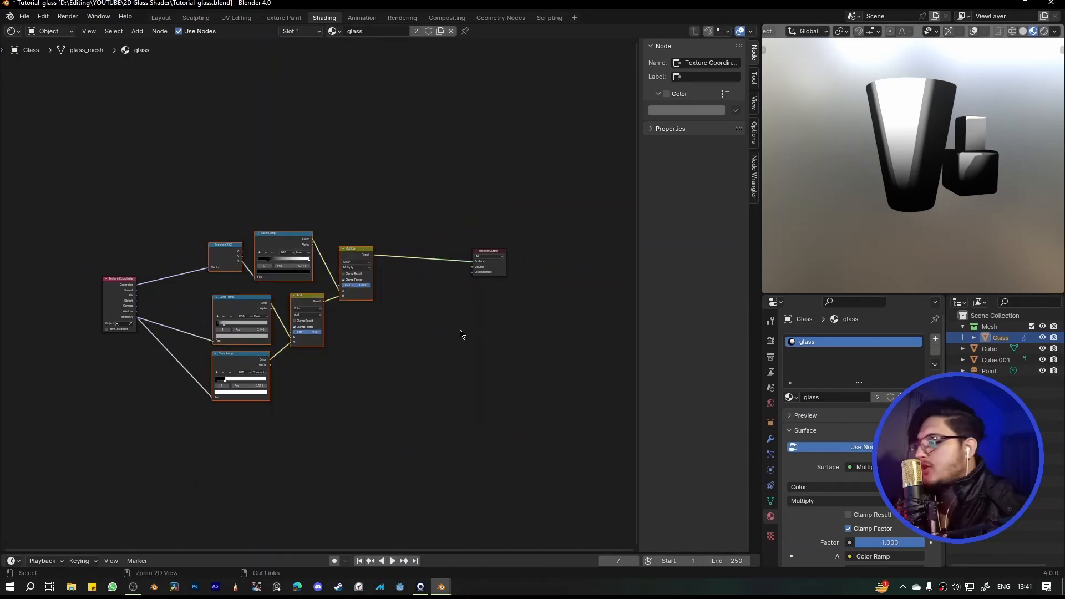
{"action": "left_click_drag", "start_coordinate": [405, 163], "coordinate": [187, 444]}
{"action": "key", "text": "ctrl+j"}
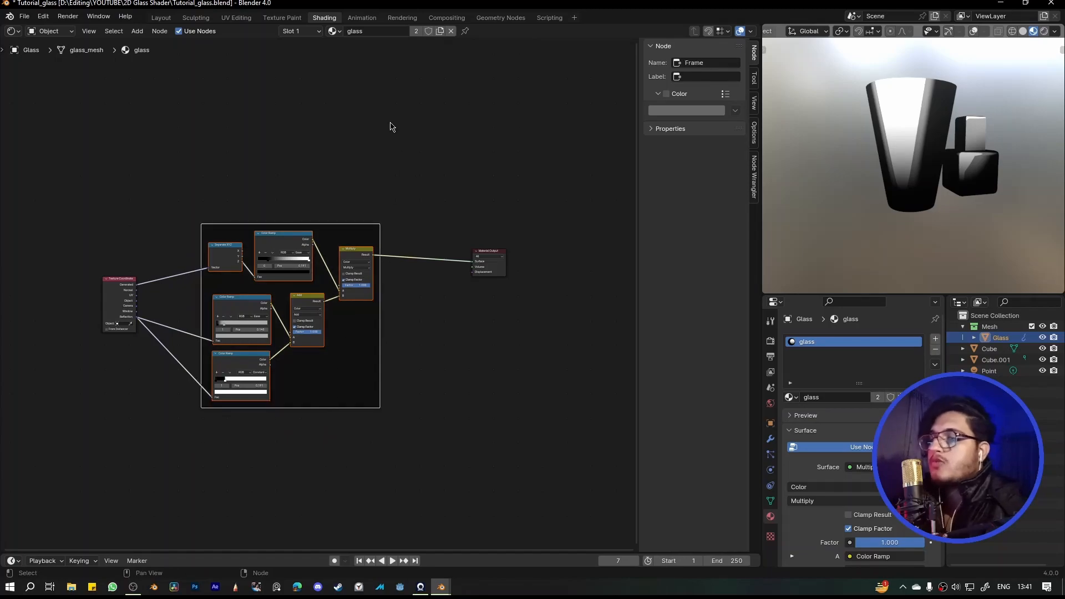
Move the framed nodes lower, and reposition and widen the Texture Coordinate node beside them
{"action": "left_click_drag", "start_coordinate": [355, 227], "coordinate": [332, 344]}
{"action": "left_click", "coordinate": [250, 311]}
{"action": "left_click_drag", "start_coordinate": [108, 302], "coordinate": [72, 361]}
{"action": "left_click", "coordinate": [260, 321]}
{"action": "left_click_drag", "start_coordinate": [342, 337], "coordinate": [335, 334]}
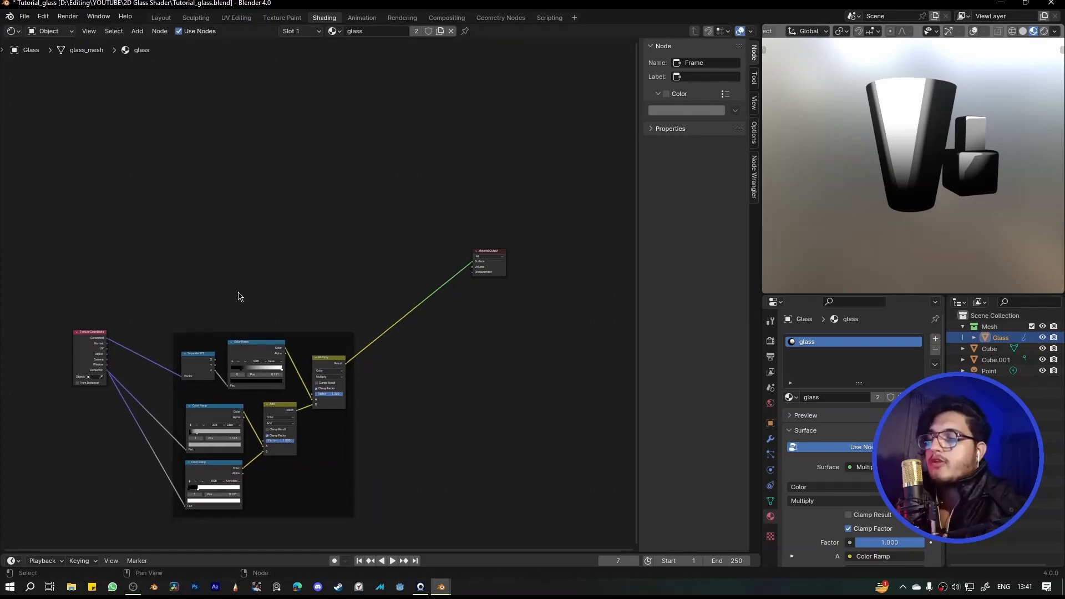
{"action": "left_click_drag", "start_coordinate": [75, 347], "coordinate": [29, 357]}
{"action": "left_click", "coordinate": [94, 302]}
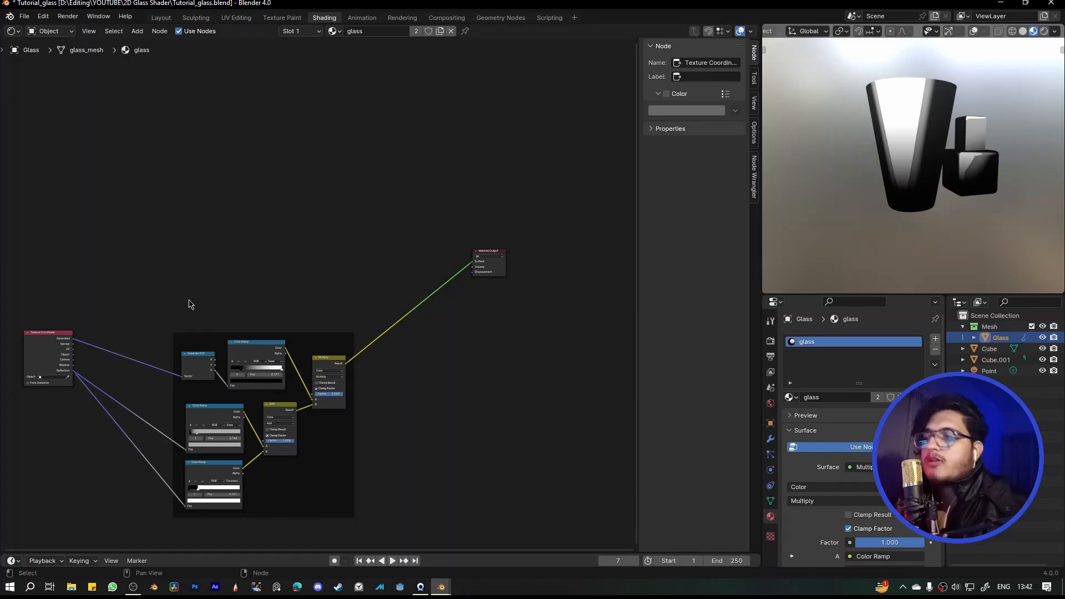
Add a second Separate XYZ node fed by the Generated output above the frame and preview its Z output through the Material Output
{"action": "left_click_drag", "start_coordinate": [71, 342], "coordinate": [86, 327]}
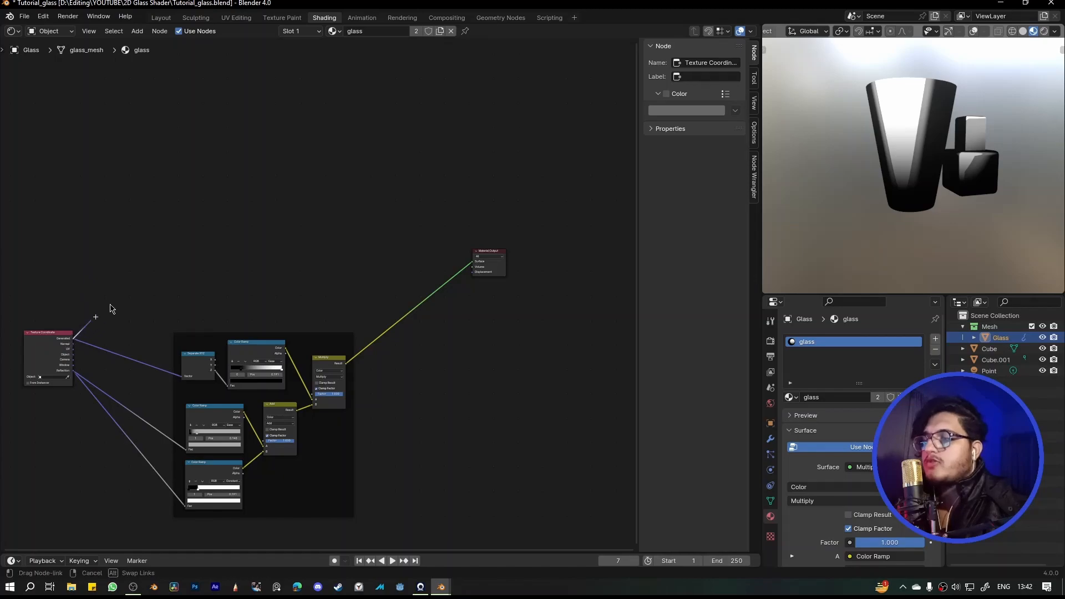
{"action": "left_click_drag", "start_coordinate": [183, 275], "coordinate": [181, 273]}
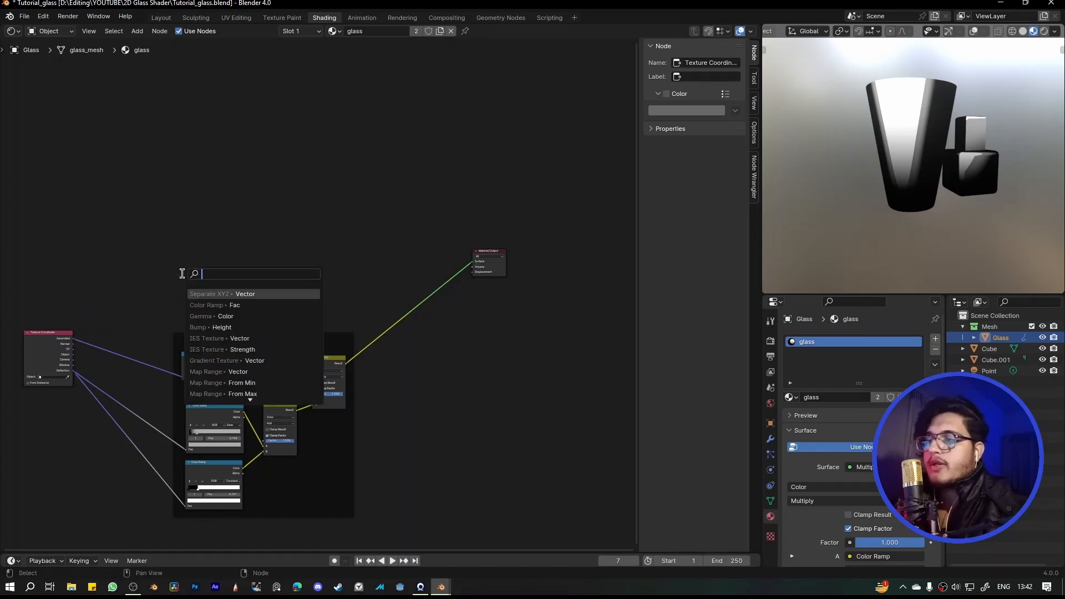
{"action": "left_click", "coordinate": [224, 293]}
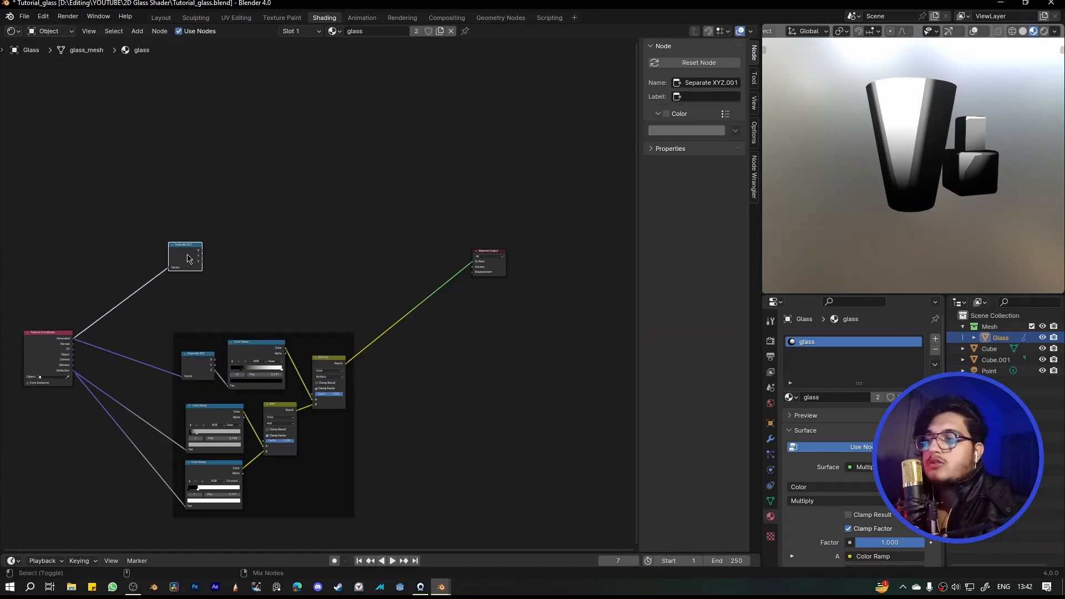
{"action": "left_click", "coordinate": [187, 258], "text": "ctrl+shift"}
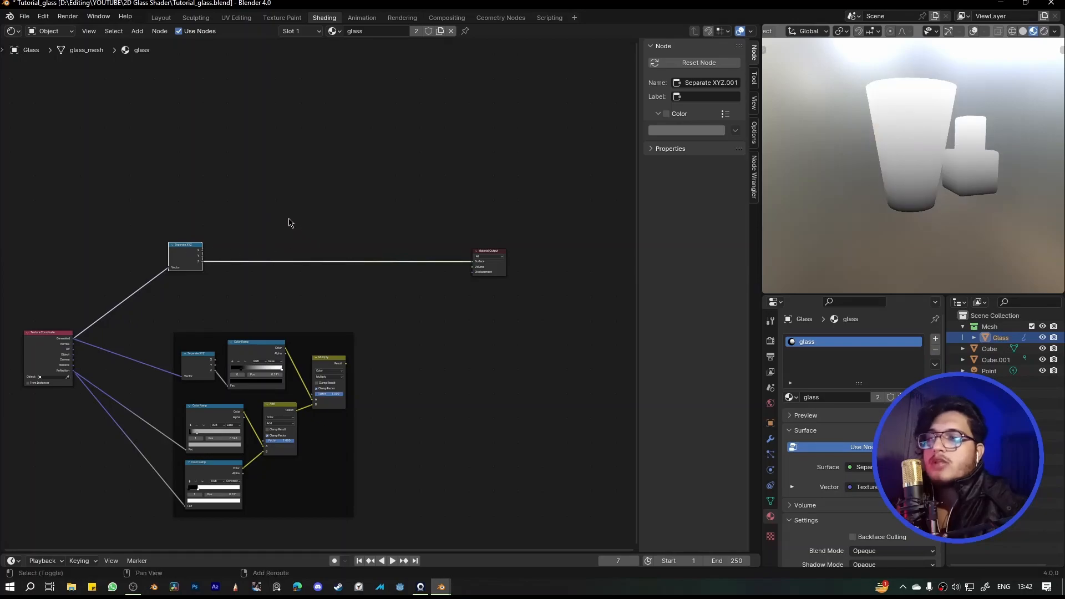
Insert a Color Ramp between the upper Separate XYZ node's Z output and the Material Output, and flip the ramp
{"action": "key", "text": "shift+a"}
{"action": "left_click", "coordinate": [331, 237]}
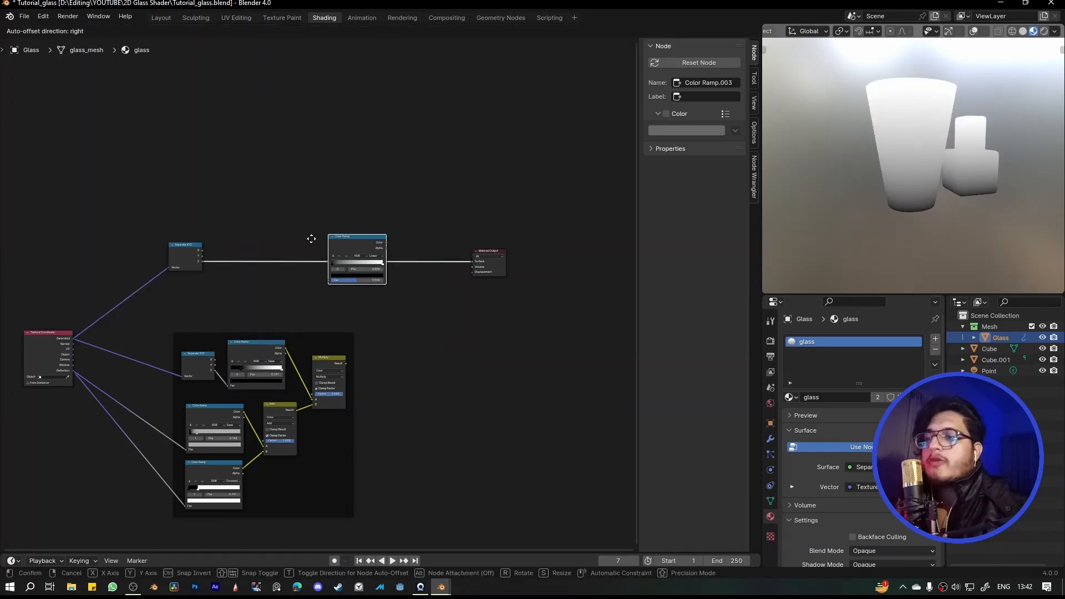
{"action": "left_click", "coordinate": [219, 239]}
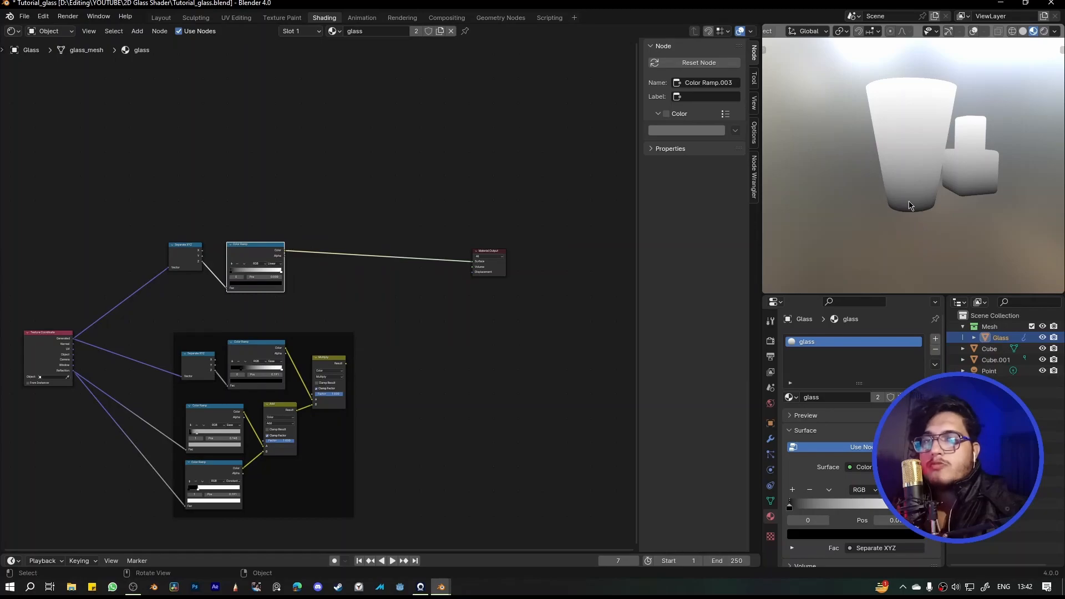
{"action": "scroll", "coordinate": [237, 285], "scroll_direction": "up", "scroll_amount": 8}
{"action": "middle_click_drag", "start_coordinate": [256, 253], "coordinate": [418, 291]}
{"action": "scroll", "coordinate": [355, 283], "scroll_direction": "up", "scroll_amount": 6}
{"action": "left_click", "coordinate": [338, 259]}
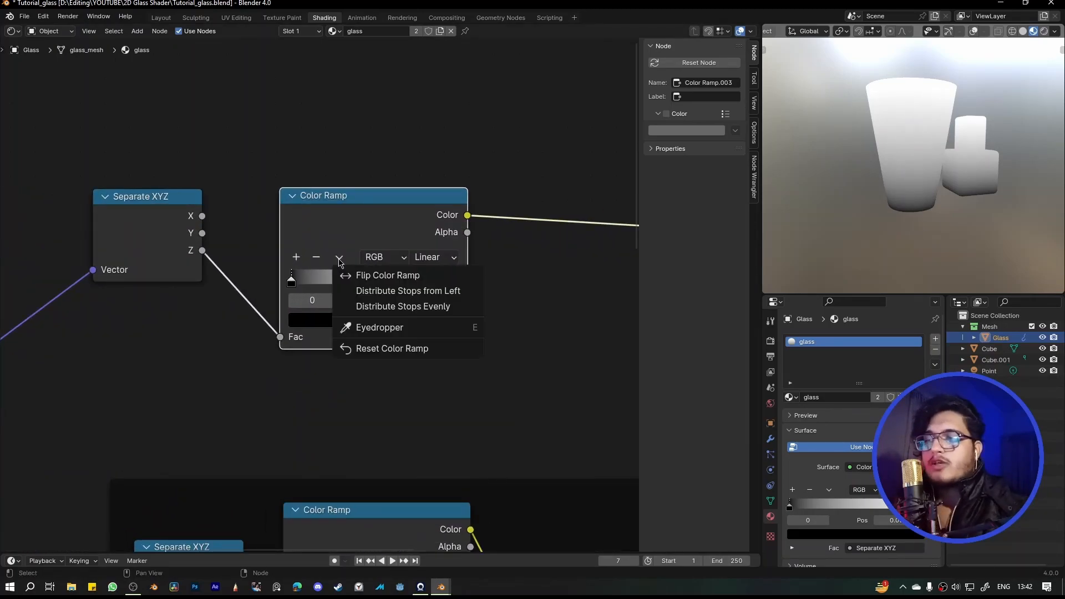
{"action": "left_click", "coordinate": [359, 276]}
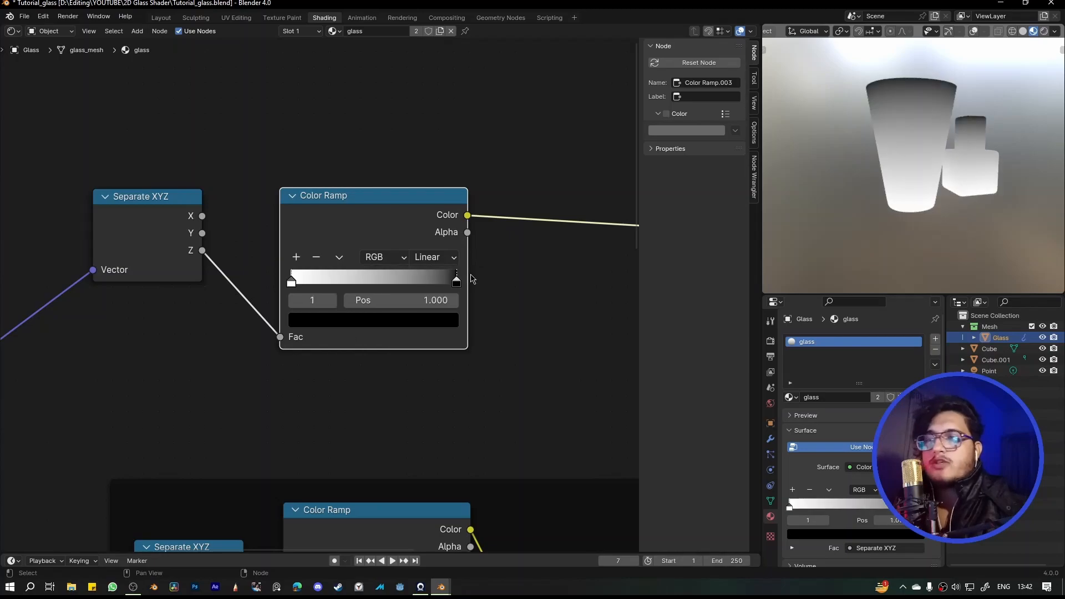
Switch the flipped Color Ramp to Ease interpolation and move its black stop to position 0.345
{"action": "left_click_drag", "start_coordinate": [456, 284], "coordinate": [333, 293]}
{"action": "left_click", "coordinate": [442, 259]}
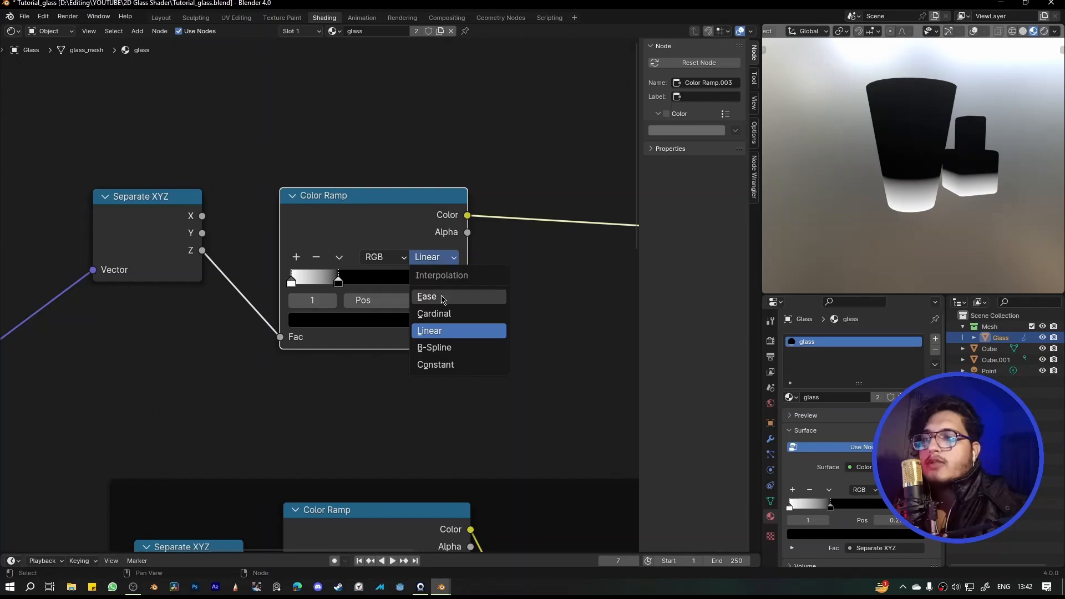
{"action": "left_click", "coordinate": [438, 296]}
{"action": "mouse_move", "coordinate": [337, 280]}
{"action": "left_mouse_down"}
{"action": "mouse_move", "coordinate": [363, 280]}
{"action": "mouse_move", "coordinate": [348, 280]}
{"action": "left_mouse_up"}
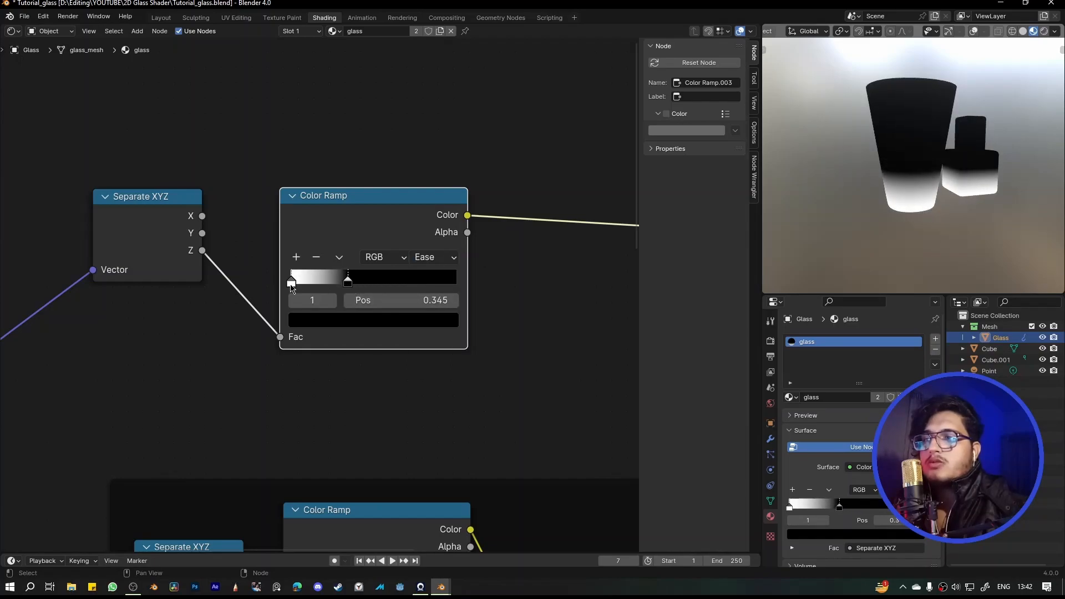
Darken the white stop of the upper Color Ramp to a grey with HSV value 0.172
{"action": "left_click", "coordinate": [290, 282]}
{"action": "left_click", "coordinate": [324, 321]}
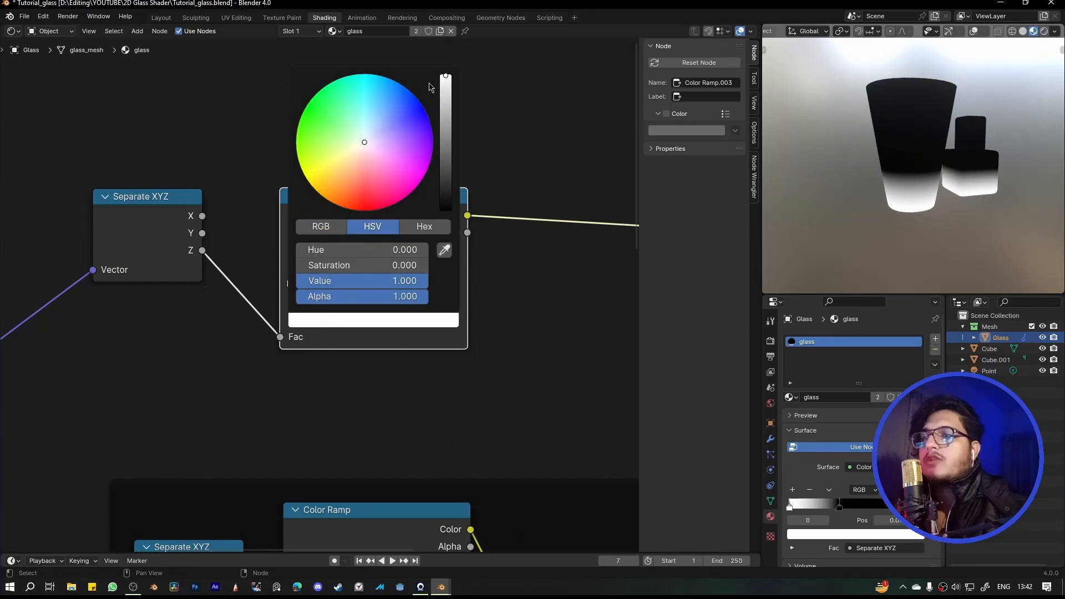
{"action": "left_click_drag", "start_coordinate": [443, 94], "coordinate": [446, 148]}
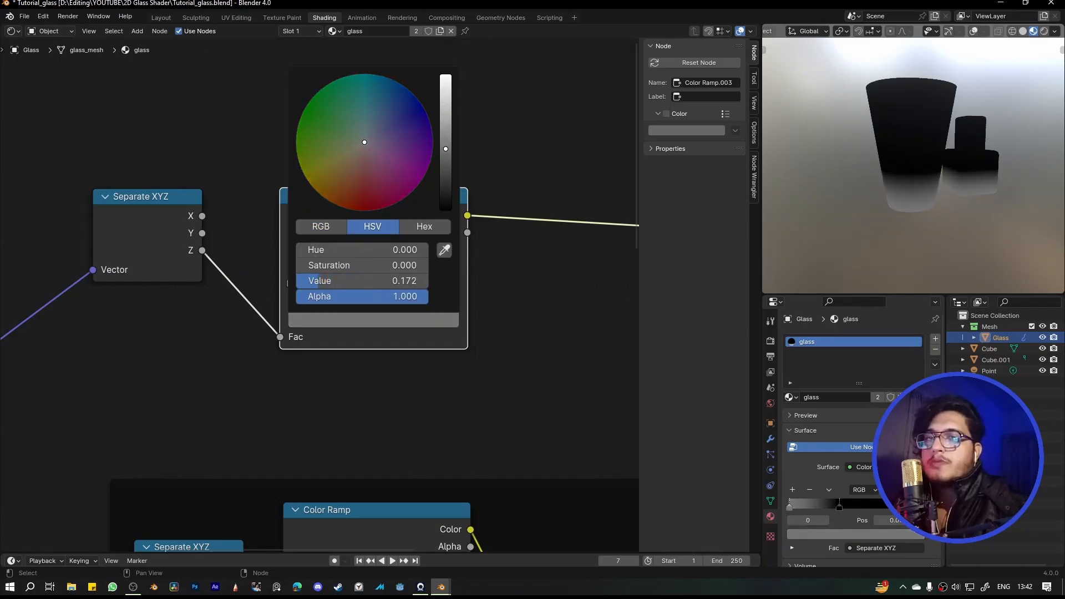
Mix the upper Color Ramp with the framed Multiply result in a new, expanded color Mix node feeding the Material Output
{"action": "scroll", "coordinate": [363, 248], "scroll_direction": "down", "scroll_amount": 4}
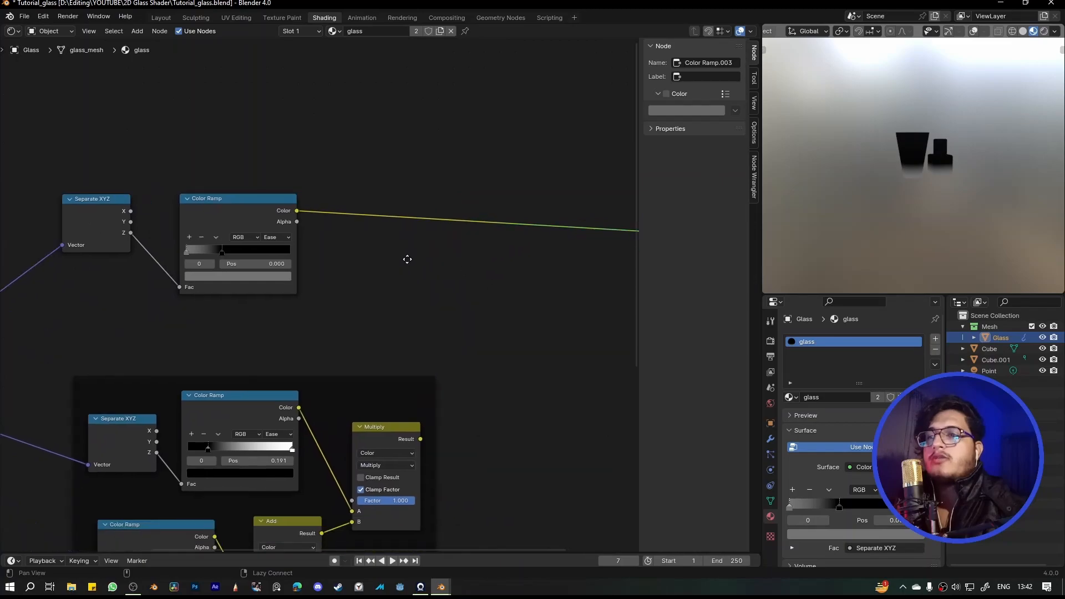
{"action": "scroll", "coordinate": [363, 245], "scroll_direction": "down", "scroll_amount": 1}
{"action": "left_click_drag", "start_coordinate": [327, 266], "coordinate": [357, 279], "text": "alt"}
{"action": "left_click_drag", "start_coordinate": [354, 317], "coordinate": [347, 253], "text": "alt"}
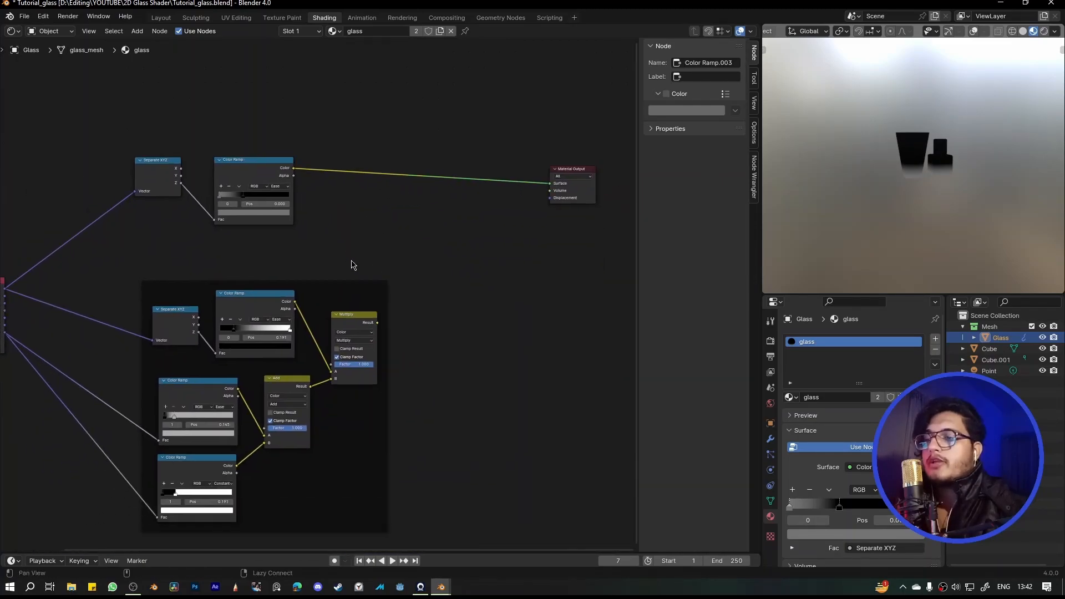
{"action": "right_click_drag", "start_coordinate": [352, 323], "coordinate": [255, 186], "text": "ctrl+shift"}
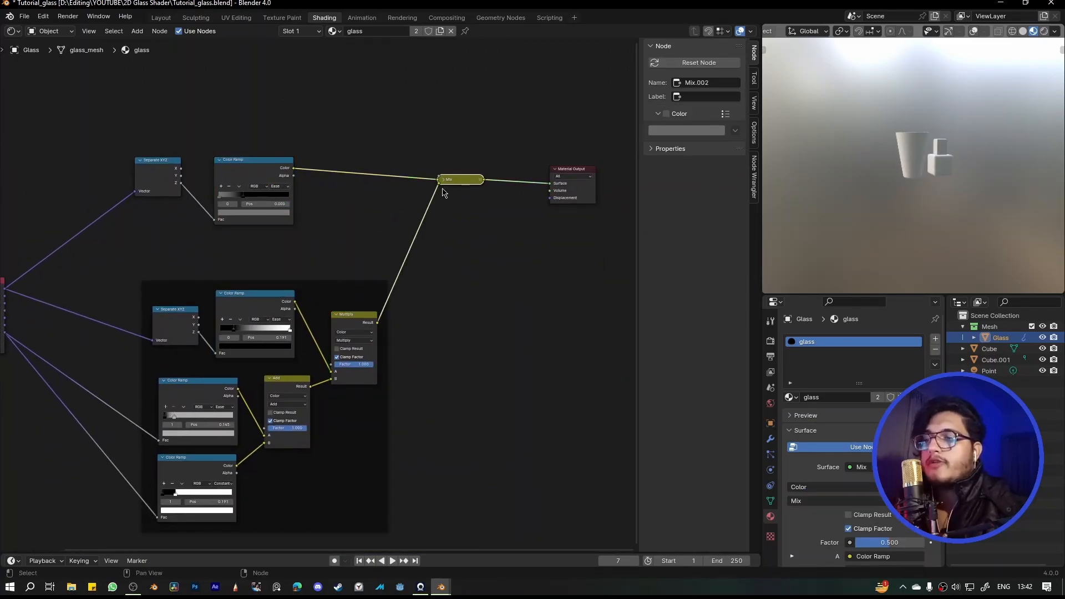
{"action": "left_click", "coordinate": [442, 208]}
{"action": "key", "text": "h"}
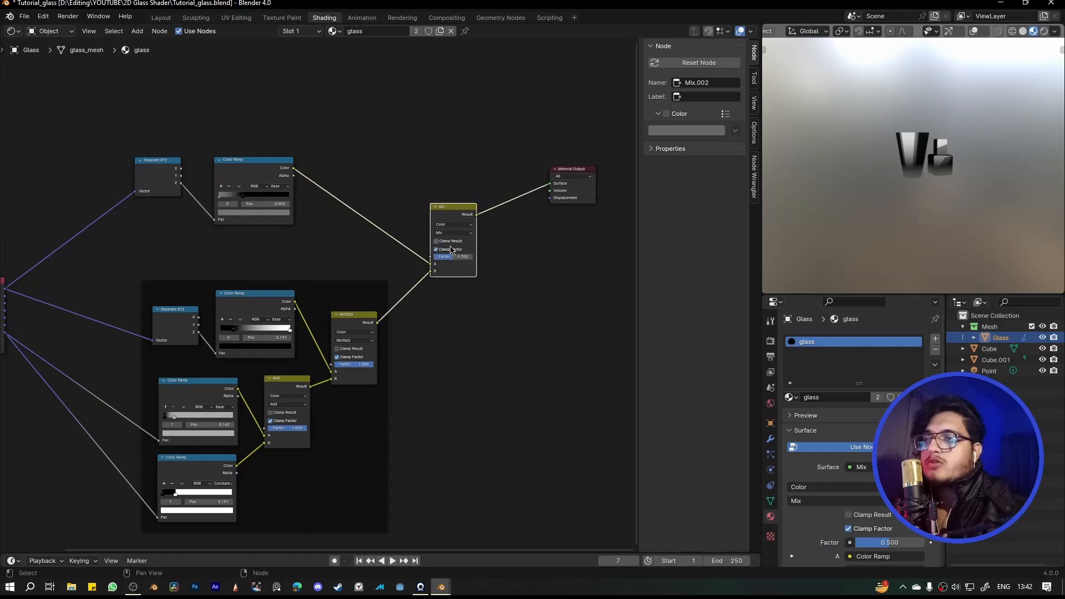
Set the new Mix node's blending mode to Add with factor 1.000 and check the glass in the viewport
{"action": "scroll", "coordinate": [451, 233], "scroll_direction": "up", "scroll_amount": 2}
{"action": "left_click", "coordinate": [524, 195]}
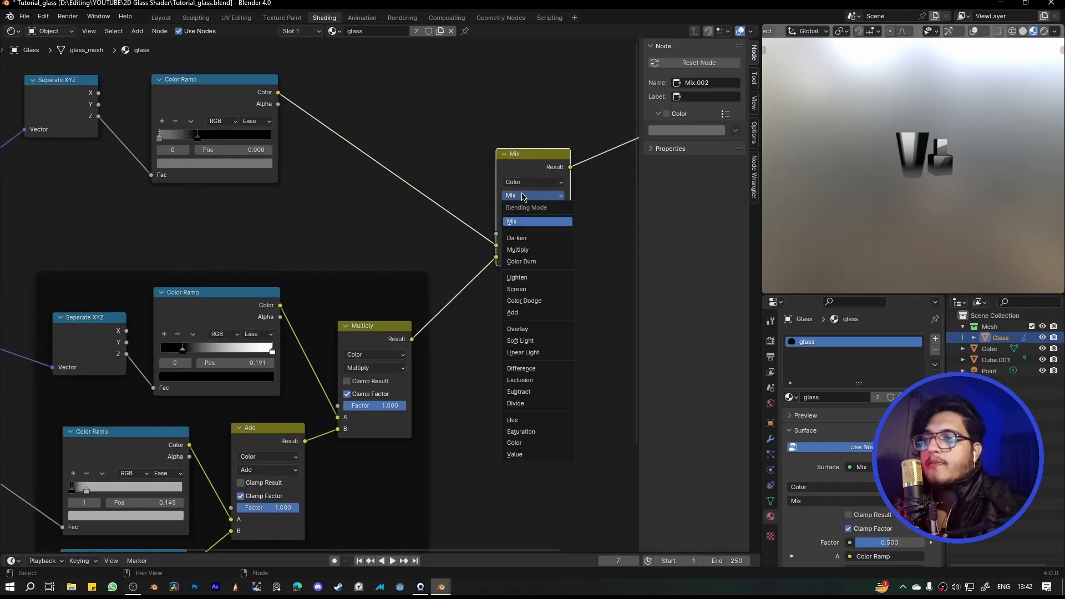
{"action": "left_click", "coordinate": [523, 312]}
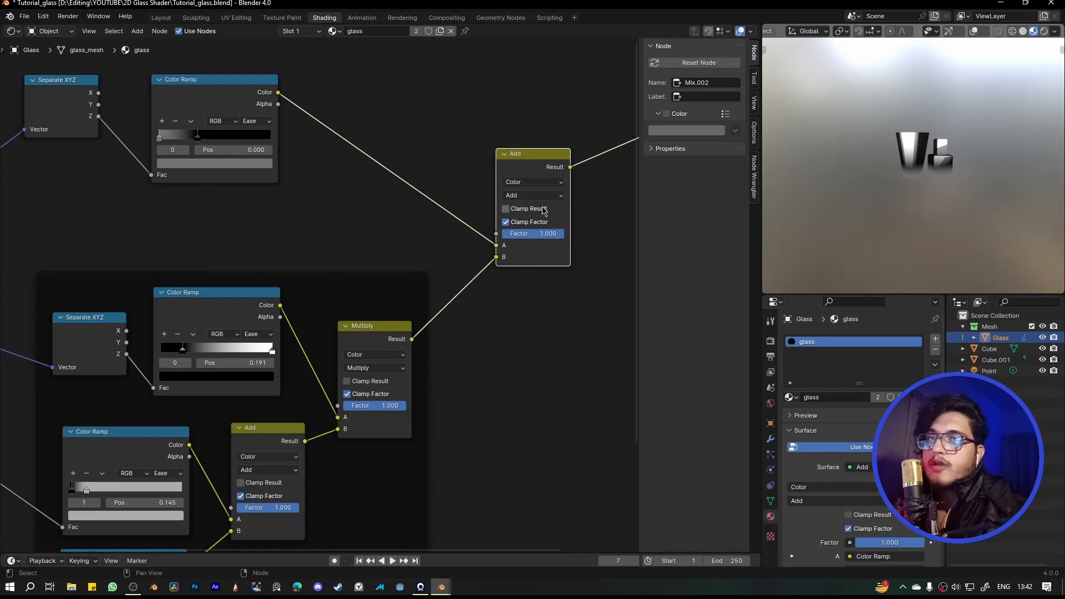
{"action": "scroll", "coordinate": [896, 165], "scroll_direction": "up", "scroll_amount": 6}
{"action": "middle_click_drag", "start_coordinate": [971, 143], "coordinate": [951, 146]}
{"action": "scroll", "coordinate": [951, 161], "scroll_direction": "down", "scroll_amount": 6}
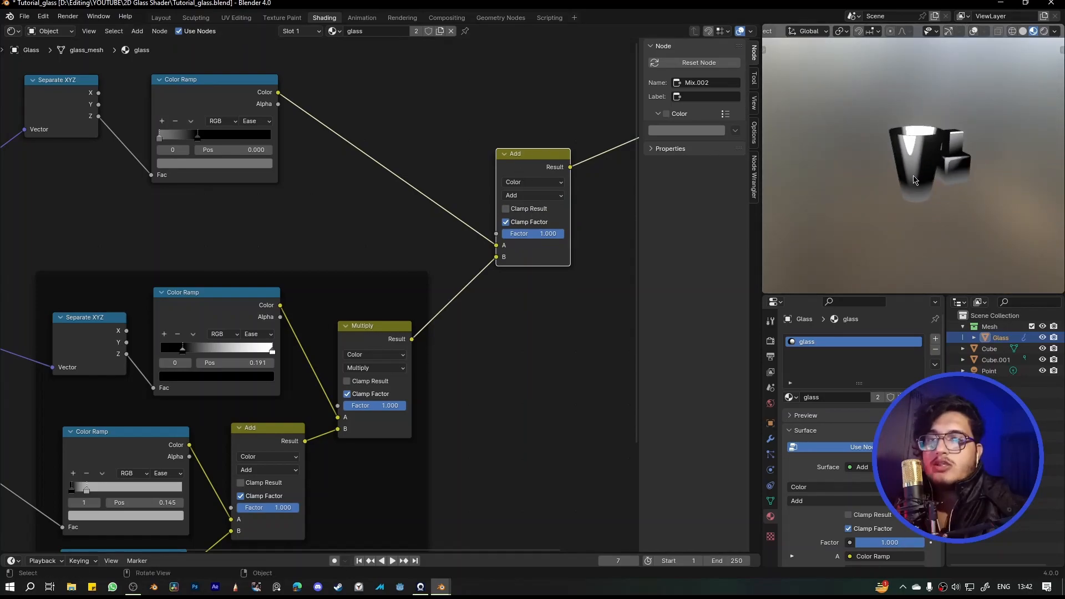
Move the upper Separate XYZ and Color Ramp nodes closer to the existing frame and group them in their own frame
{"action": "scroll", "coordinate": [485, 148], "scroll_direction": "down", "scroll_amount": 4}
{"action": "key", "text": "Home"}
{"action": "left_click_drag", "start_coordinate": [356, 155], "coordinate": [186, 256]}
{"action": "key", "text": "g"}
{"action": "left_click", "coordinate": [210, 263]}
{"action": "left_click_drag", "start_coordinate": [173, 147], "coordinate": [340, 270]}
{"action": "key", "text": "ctrl+j"}
{"action": "left_click", "coordinate": [300, 131]}
{"action": "left_click_drag", "start_coordinate": [259, 198], "coordinate": [275, 211]}
{"action": "key", "text": "shift+a"}
{"action": "left_click", "coordinate": [301, 130]}
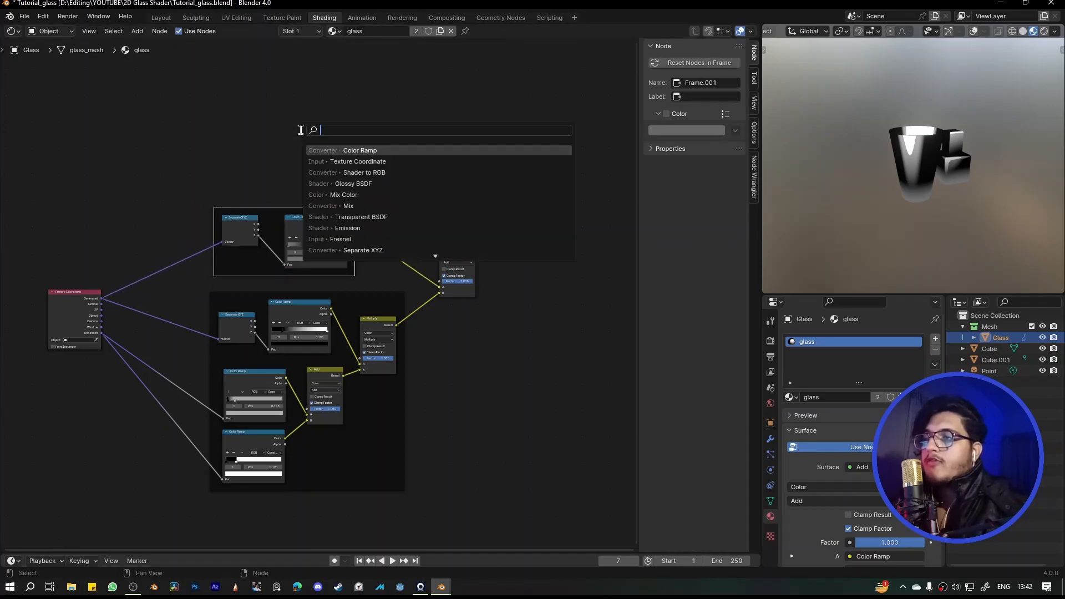
{"action": "type", "text": "s"}
{"action": "key", "text": "Escape"}
Add a Fresnel node above the frames and preview its output through the Material Output
{"action": "key", "text": "shift+a"}
{"action": "left_click", "coordinate": [332, 141]}
{"action": "type", "text": "fre"}
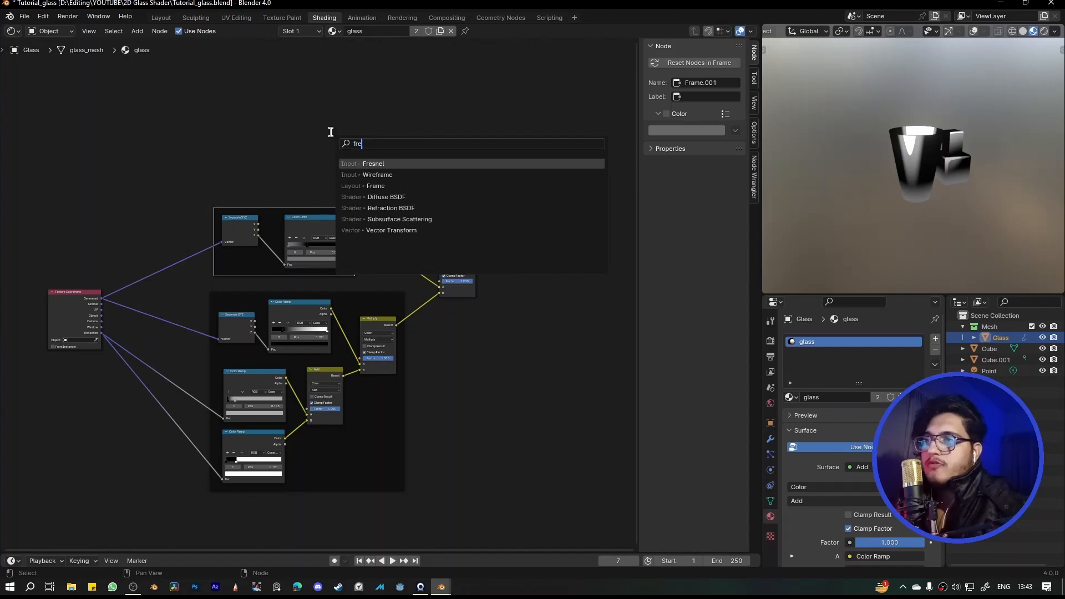
{"action": "left_click", "coordinate": [356, 162]}
{"action": "left_click", "coordinate": [288, 169]}
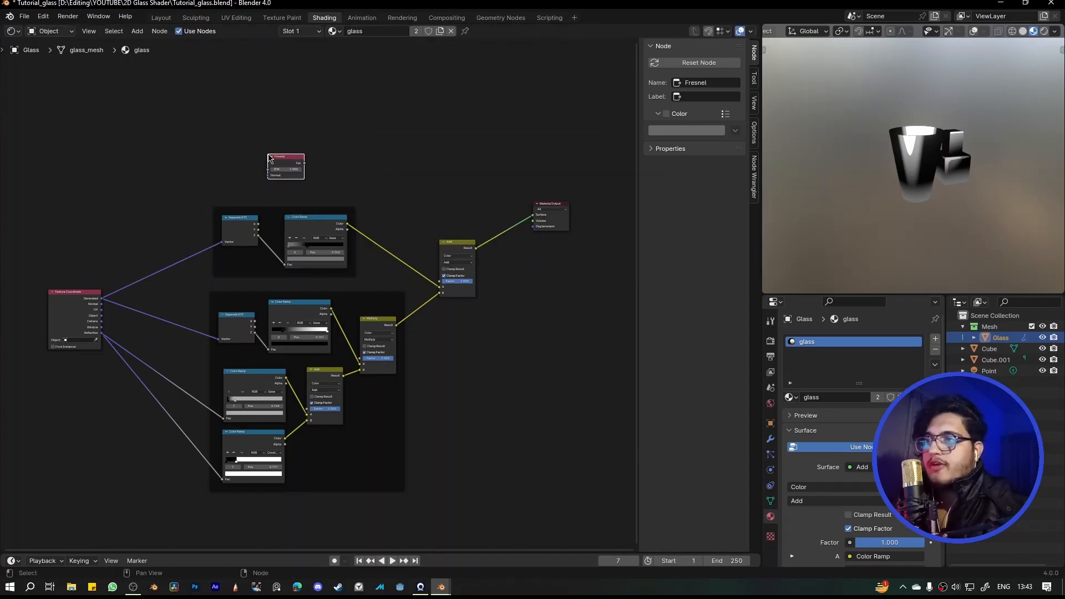
{"action": "scroll", "coordinate": [285, 167], "scroll_direction": "up", "scroll_amount": 2}
{"action": "left_click", "coordinate": [280, 121], "text": "ctrl+shift"}
Try a Fresnel IOR of 1.000, check the glass in the viewport, and undo the change
{"action": "scroll", "coordinate": [924, 149], "scroll_direction": "up", "scroll_amount": 4}
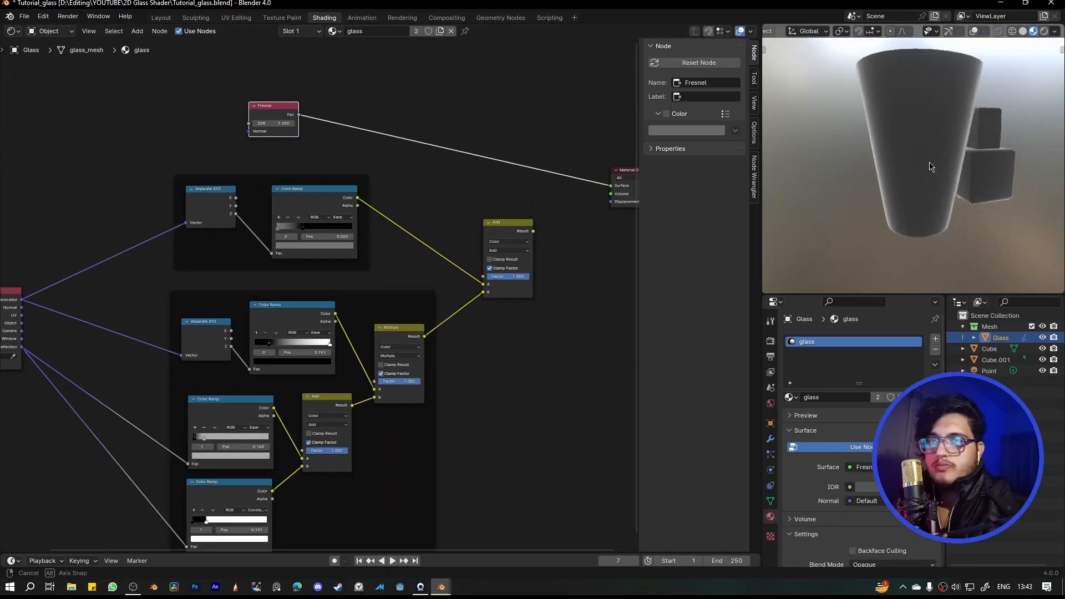
{"action": "left_click_drag", "start_coordinate": [274, 123], "coordinate": [253, 123]}
{"action": "middle_click_drag", "start_coordinate": [952, 165], "coordinate": [944, 176]}
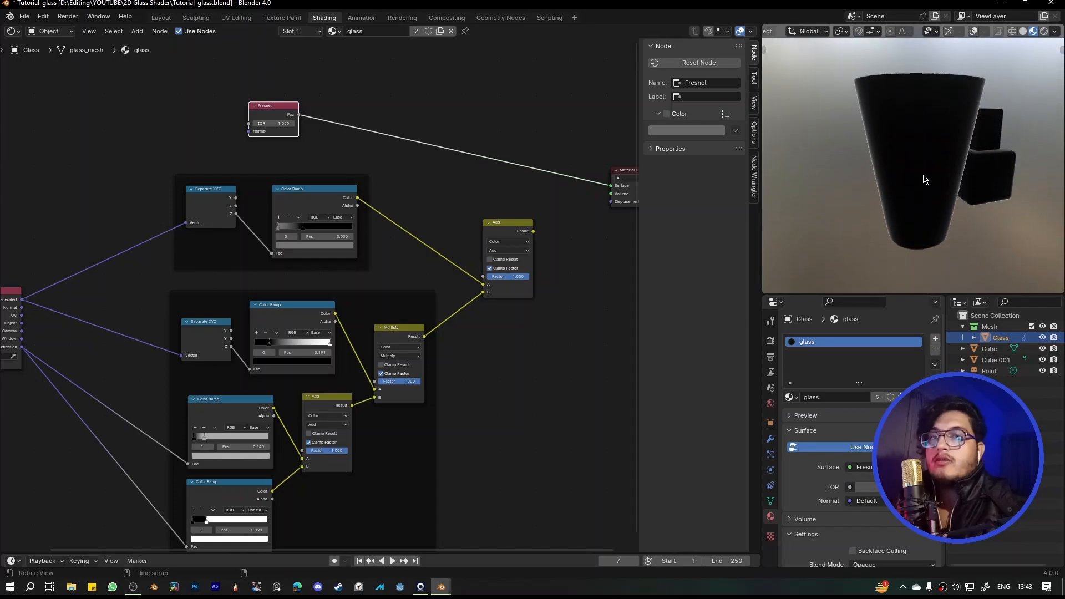
{"action": "key", "text": "ctrl+z"}
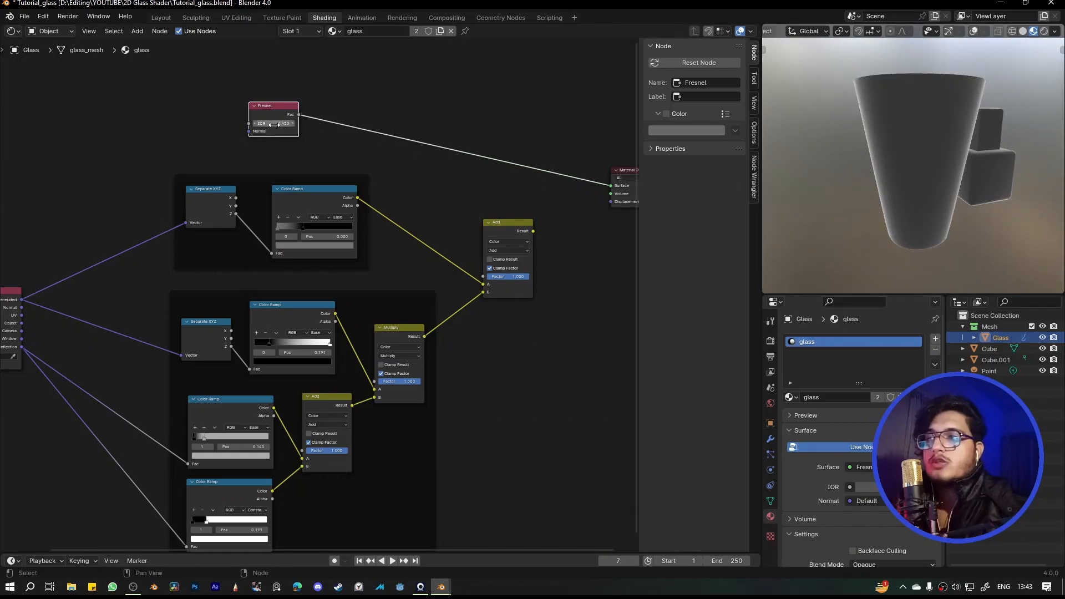
Set the Fresnel IOR to 1.650 and insert a Color Ramp between the Fresnel node and the Material Output
{"action": "left_click", "coordinate": [293, 124]}
{"action": "left_click", "coordinate": [293, 124]}
{"action": "key", "text": "shift+a"}
{"action": "type", "text": "c"}
{"action": "left_click", "coordinate": [475, 114]}
{"action": "left_click", "coordinate": [340, 105]}
{"action": "scroll", "coordinate": [370, 128], "scroll_direction": "up", "scroll_amount": 4}
{"action": "left_click_drag", "start_coordinate": [444, 123], "coordinate": [452, 289], "text": "alt"}
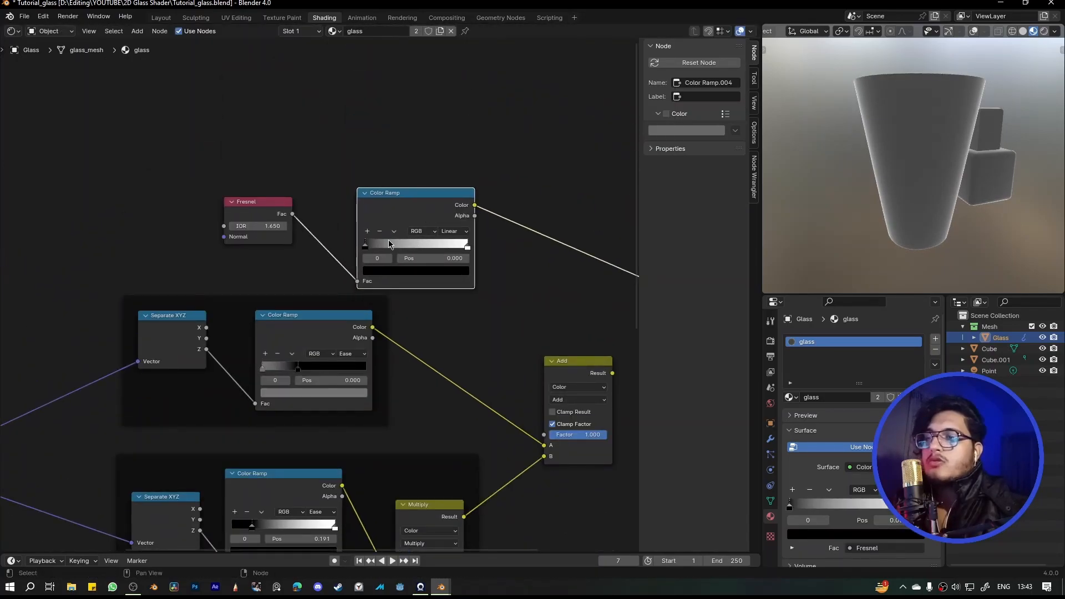
Set the Fresnel Color Ramp to Ease interpolation with its black stop at position 0.045
{"action": "mouse_move", "coordinate": [364, 247]}
{"action": "left_mouse_down"}
{"action": "mouse_move", "coordinate": [399, 247]}
{"action": "mouse_move", "coordinate": [369, 246]}
{"action": "left_mouse_up"}
{"action": "left_click", "coordinate": [449, 230]}
{"action": "left_click", "coordinate": [452, 256]}
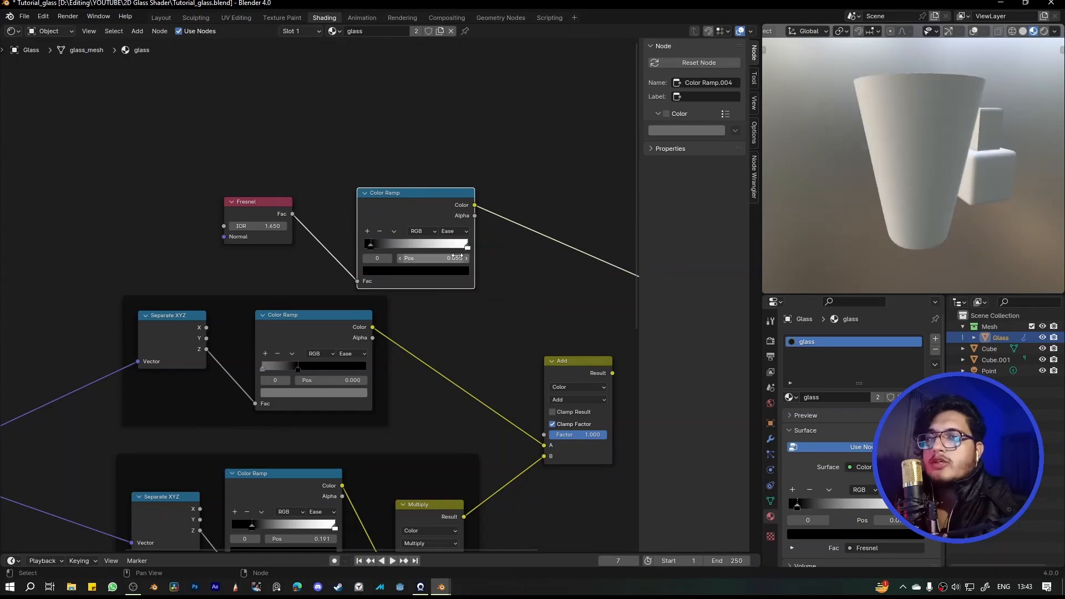
{"action": "left_click_drag", "start_coordinate": [372, 249], "coordinate": [370, 249]}
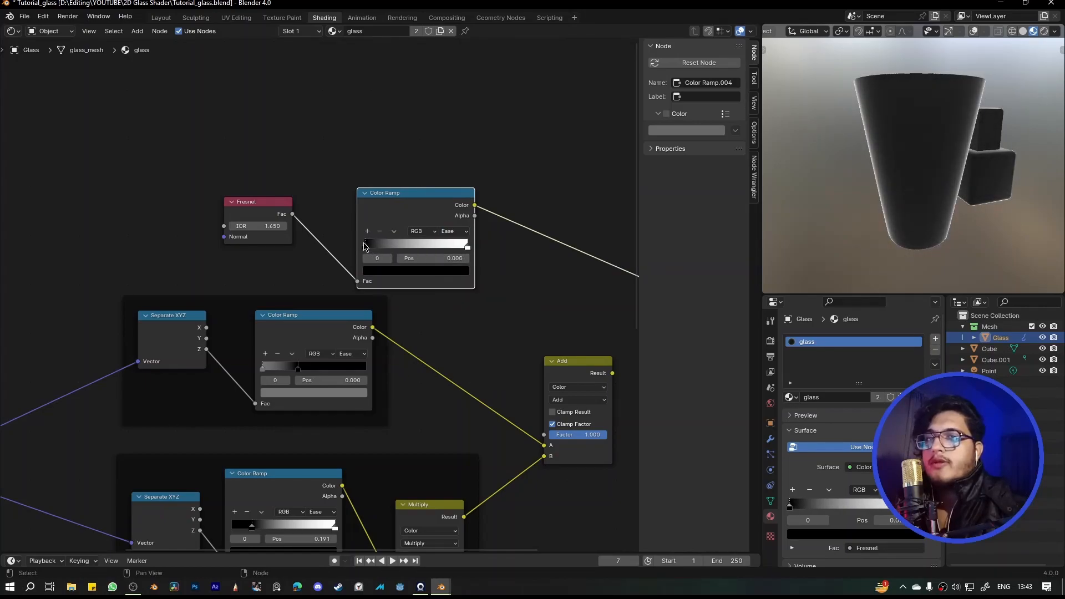
{"action": "scroll", "coordinate": [947, 173], "scroll_direction": "down", "scroll_amount": 4}
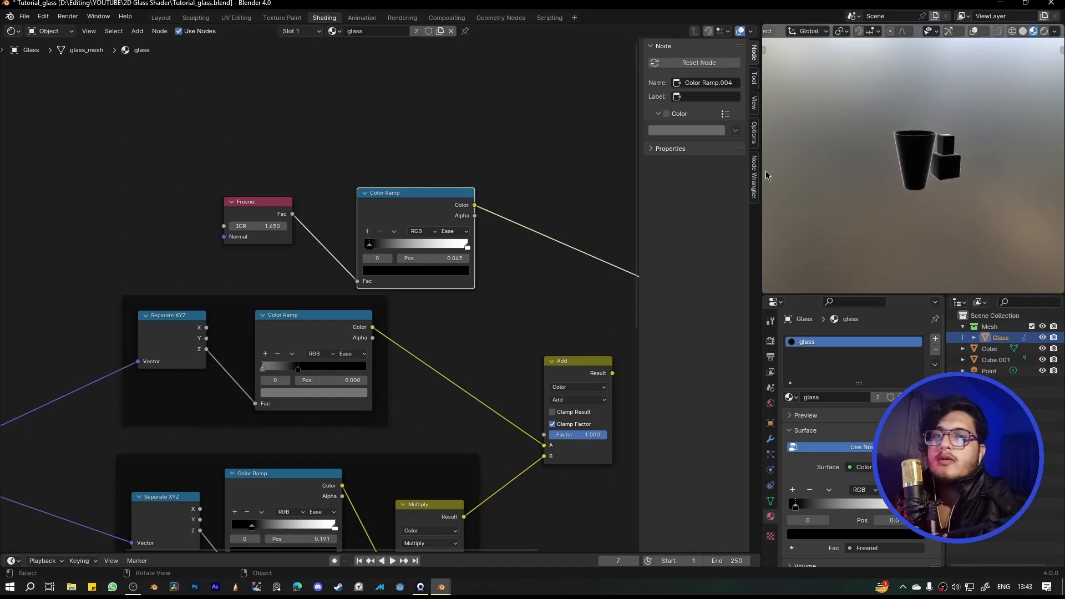
Reposition the Fresnel node and its Color Ramp above the other frames and group them in a frame
{"action": "scroll", "coordinate": [499, 290], "scroll_direction": "down", "scroll_amount": 3}
{"action": "left_click_drag", "start_coordinate": [353, 155], "coordinate": [331, 130]}
{"action": "left_click_drag", "start_coordinate": [185, 96], "coordinate": [337, 181]}
{"action": "key", "text": "g"}
{"action": "left_click", "coordinate": [265, 181]}
{"action": "left_click_drag", "start_coordinate": [302, 84], "coordinate": [151, 189]}
{"action": "key", "text": "ctrl+j"}
{"action": "left_click", "coordinate": [363, 101]}
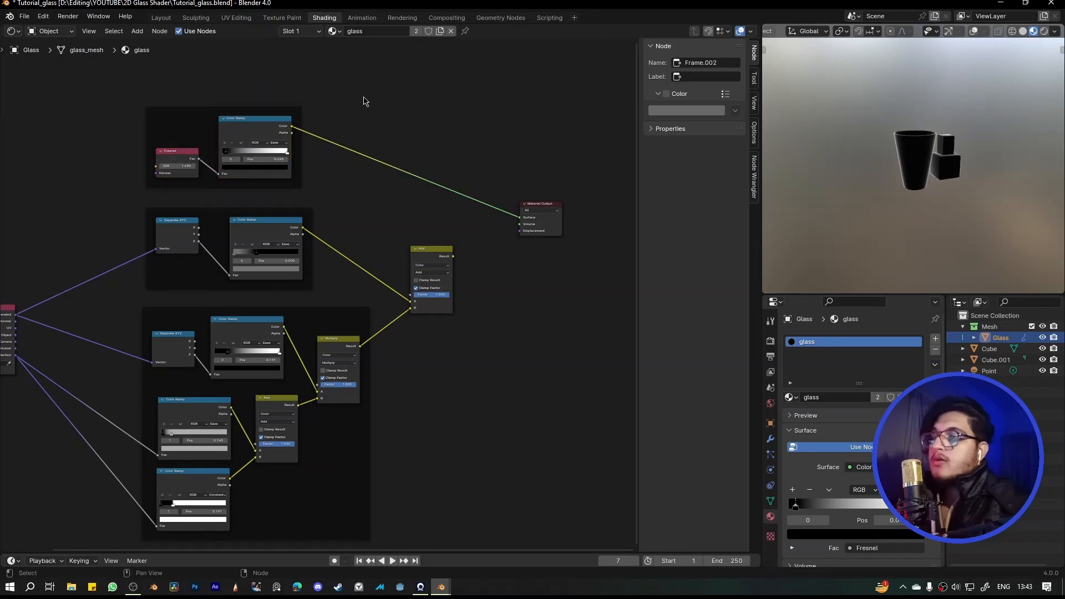
Combine the Fresnel Color Ramp with the last Add node's result in a new color Mix node feeding the Material Output
{"action": "left_click", "coordinate": [437, 253]}
{"action": "right_click_drag", "start_coordinate": [272, 114], "coordinate": [431, 277], "text": "ctrl+shift"}
{"action": "left_click_drag", "start_coordinate": [594, 183], "coordinate": [587, 177]}
{"action": "left_click", "coordinate": [476, 201]}
{"action": "left_click", "coordinate": [480, 199]}
Switch the final Mix node's blending mode to Add with factor 1.000
{"action": "scroll", "coordinate": [520, 217], "scroll_direction": "up", "scroll_amount": 8}
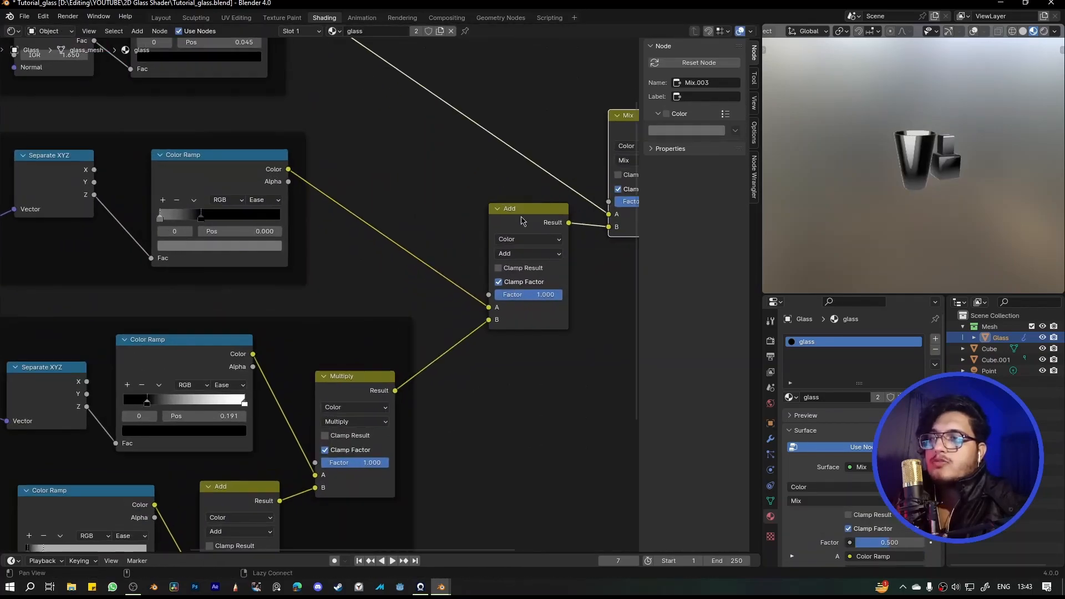
{"action": "middle_click_drag", "start_coordinate": [520, 221], "coordinate": [286, 327]}
{"action": "left_click", "coordinate": [390, 272]}
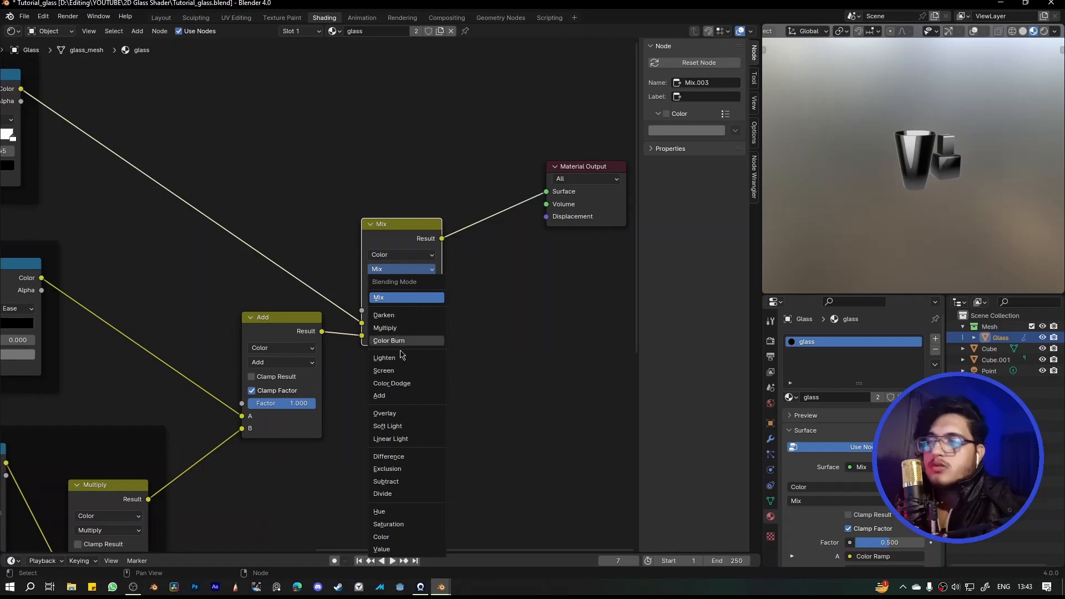
{"action": "left_click", "coordinate": [382, 397]}
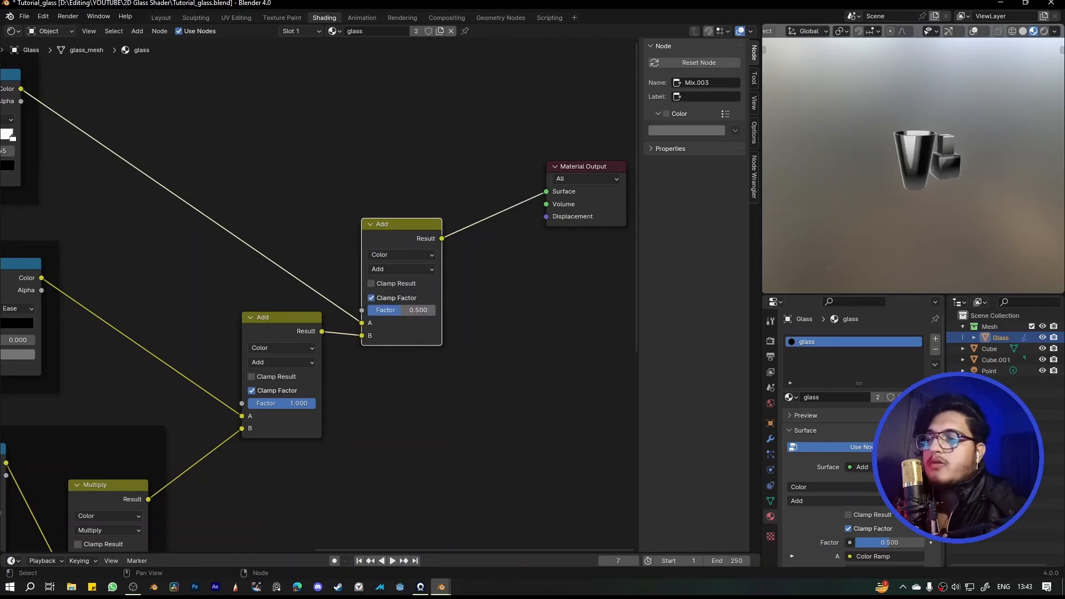
Examine the combined shading on the glass and cubes from different distances and angles
{"action": "scroll", "coordinate": [427, 312], "scroll_direction": "down", "scroll_amount": 5}
{"action": "middle_click_drag", "start_coordinate": [556, 312], "coordinate": [499, 322]}
{"action": "scroll", "coordinate": [931, 179], "scroll_direction": "up", "scroll_amount": 4}
{"action": "mouse_move", "coordinate": [932, 178]}
{"action": "middle_mouse_down"}
{"action": "mouse_move", "coordinate": [945, 183]}
{"action": "mouse_move", "coordinate": [941, 151]}
{"action": "mouse_move", "coordinate": [935, 182]}
{"action": "middle_mouse_up"}
{"action": "scroll", "coordinate": [938, 153], "scroll_direction": "down", "scroll_amount": 3}
{"action": "scroll", "coordinate": [934, 182], "scroll_direction": "up", "scroll_amount": 4}
{"action": "scroll", "coordinate": [919, 183], "scroll_direction": "up", "scroll_amount": 2}
{"action": "scroll", "coordinate": [971, 124], "scroll_direction": "down", "scroll_amount": 4}
Add a Transparent BSDF node after the final Add node and move the Material Output farther away to make room
{"action": "left_click_drag", "start_coordinate": [458, 222], "coordinate": [509, 221]}
{"action": "left_click", "coordinate": [444, 321]}
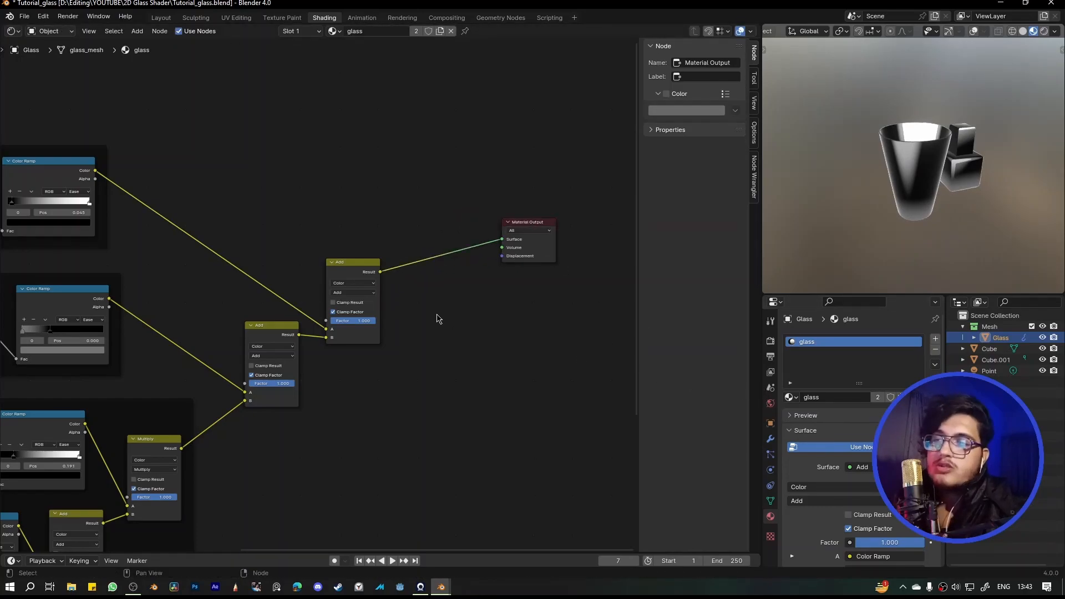
{"action": "key", "text": "shift+a"}
{"action": "type", "text": "tr"}
{"action": "left_click", "coordinate": [471, 342]}
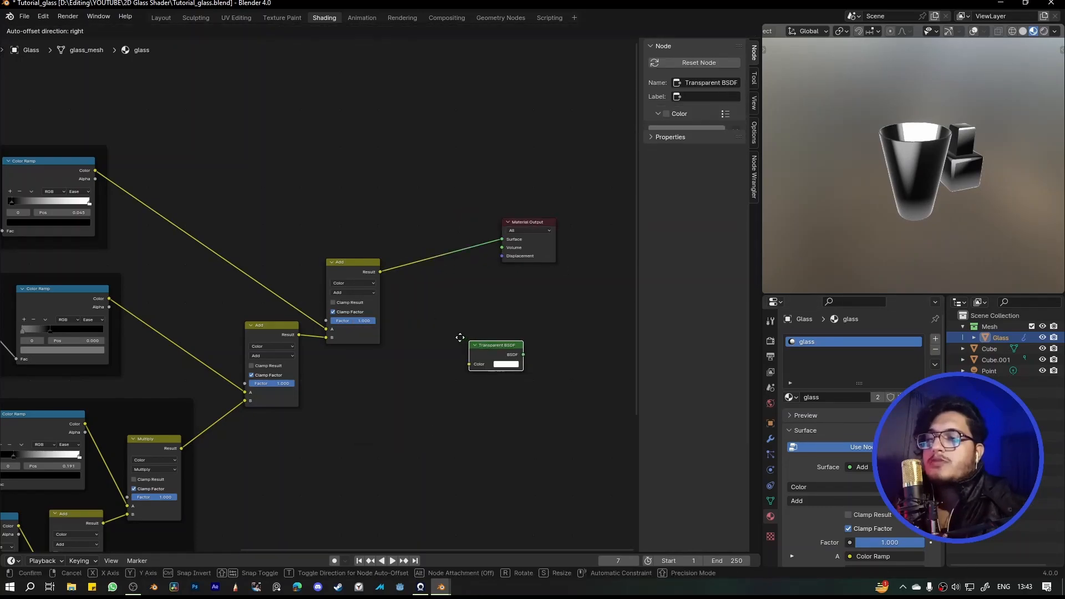
{"action": "left_click", "coordinate": [449, 332]}
{"action": "left_click", "coordinate": [531, 223]}
{"action": "left_click_drag", "start_coordinate": [530, 224], "coordinate": [577, 217]}
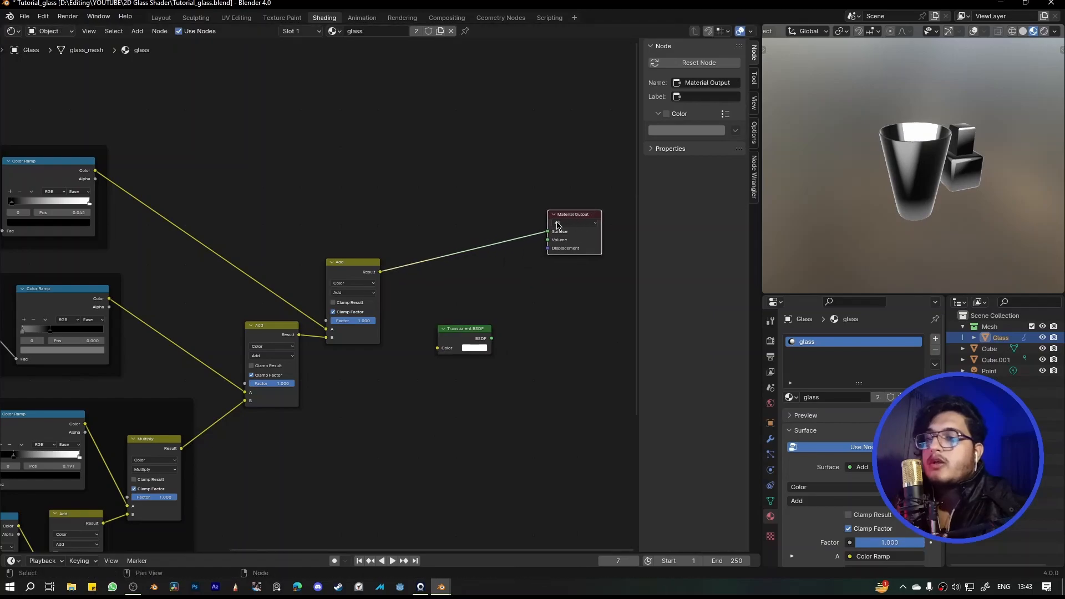
Nudge the Transparent BSDF node upward and add an Emission node just below it
{"action": "scroll", "coordinate": [310, 272], "scroll_direction": "down", "scroll_amount": 5}
{"action": "left_click_drag", "start_coordinate": [244, 302], "coordinate": [425, 197], "text": "alt"}
{"action": "scroll", "coordinate": [444, 239], "scroll_direction": "down", "scroll_amount": 3}
{"action": "middle_click_drag", "start_coordinate": [449, 262], "coordinate": [206, 372]}
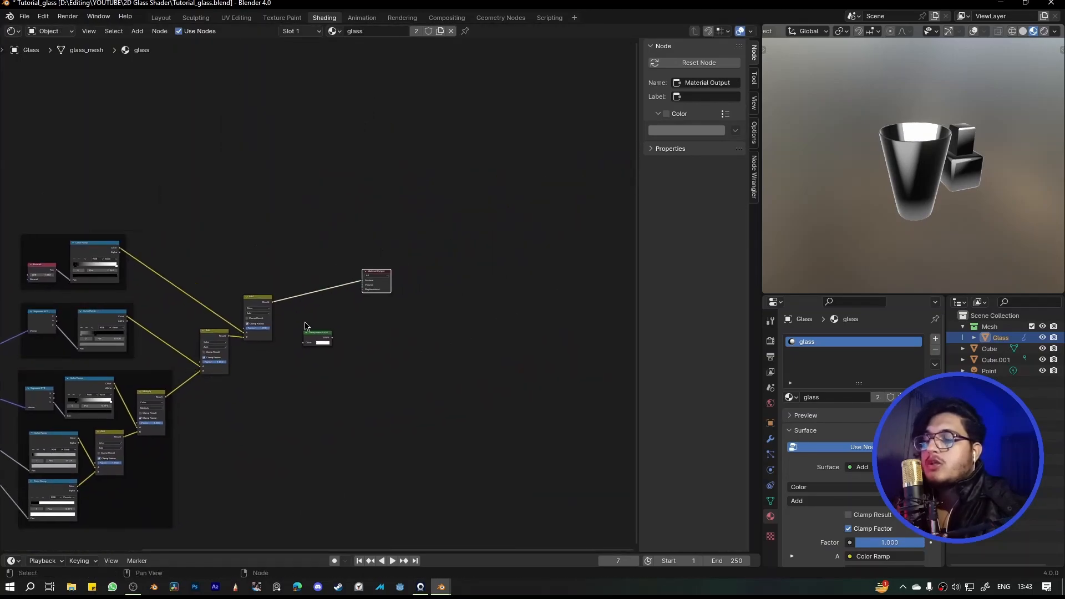
{"action": "scroll", "coordinate": [412, 262], "scroll_direction": "up", "scroll_amount": 2}
{"action": "scroll", "coordinate": [349, 322], "scroll_direction": "up", "scroll_amount": 3}
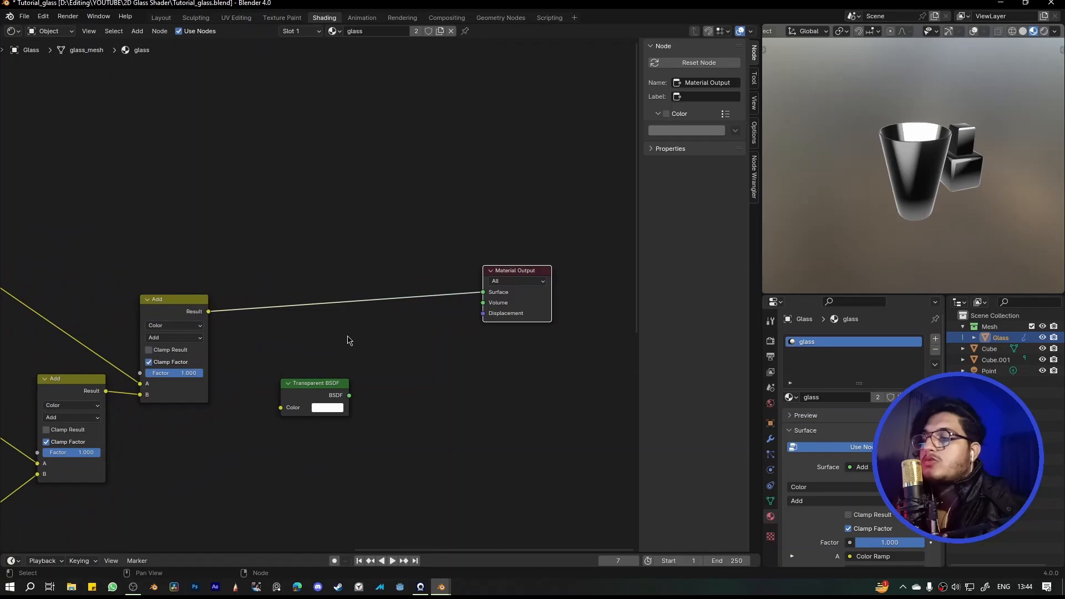
{"action": "mouse_move", "coordinate": [320, 380]}
{"action": "left_mouse_down"}
{"action": "mouse_move", "coordinate": [321, 355]}
{"action": "mouse_move", "coordinate": [327, 369]}
{"action": "left_mouse_up"}
{"action": "key", "text": "shift+a"}
{"action": "type", "text": "e"}
{"action": "left_click", "coordinate": [365, 359]}
{"action": "left_click", "coordinate": [325, 435]}
Combine the Transparent BSDF and Emission nodes in a Mix Shader placed before the Material Output
{"action": "left_click", "coordinate": [313, 368], "text": "shift"}
{"action": "key", "text": "ctrl+0"}
{"action": "left_click_drag", "start_coordinate": [401, 395], "coordinate": [391, 324]}
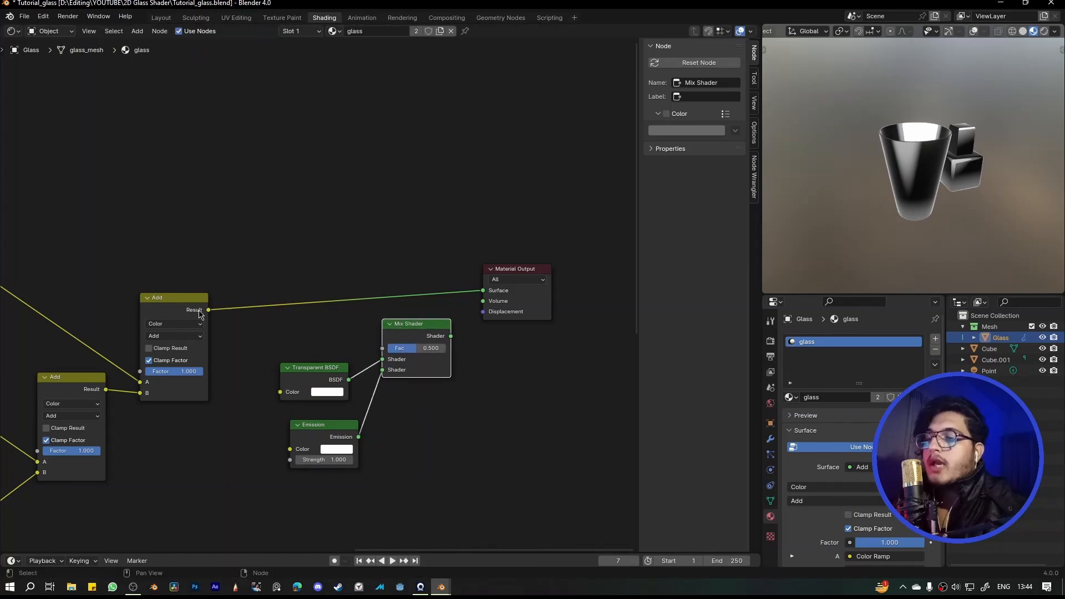
Shift the Emission and Transparent BSDF nodes farther back from the Mix Shader
{"action": "scroll", "coordinate": [199, 311], "scroll_direction": "down", "scroll_amount": 2}
{"action": "left_click", "coordinate": [199, 310]}
{"action": "middle_click_drag", "start_coordinate": [904, 166], "coordinate": [918, 151]}
{"action": "scroll", "coordinate": [388, 302], "scroll_direction": "up", "scroll_amount": 4}
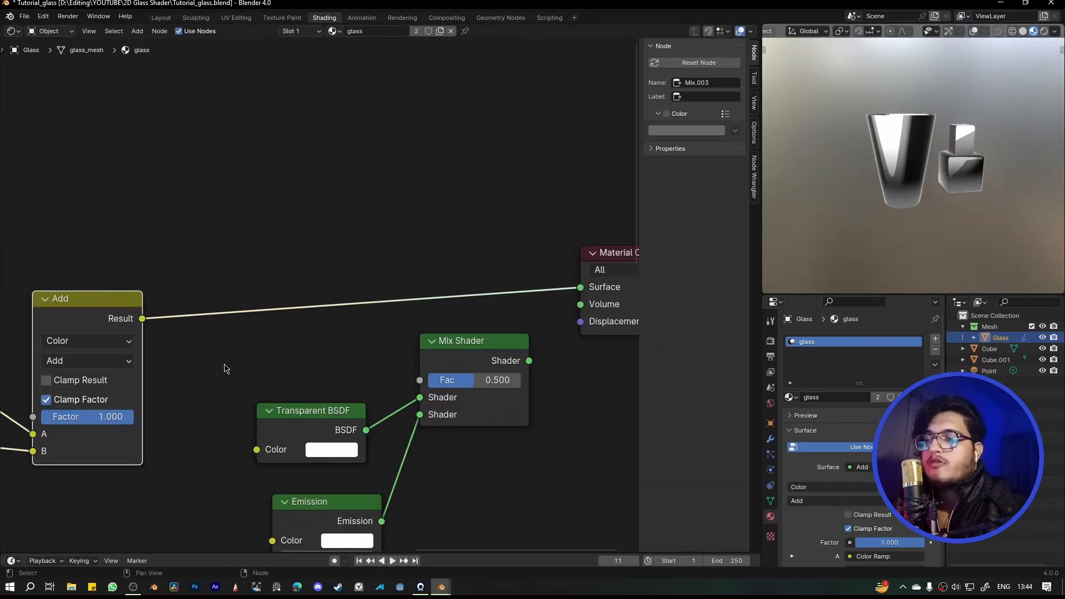
{"action": "scroll", "coordinate": [887, 192], "scroll_direction": "down", "scroll_amount": 2}
{"action": "middle_click_drag", "start_coordinate": [346, 469], "coordinate": [327, 366]}
{"action": "left_click_drag", "start_coordinate": [311, 400], "coordinate": [276, 398]}
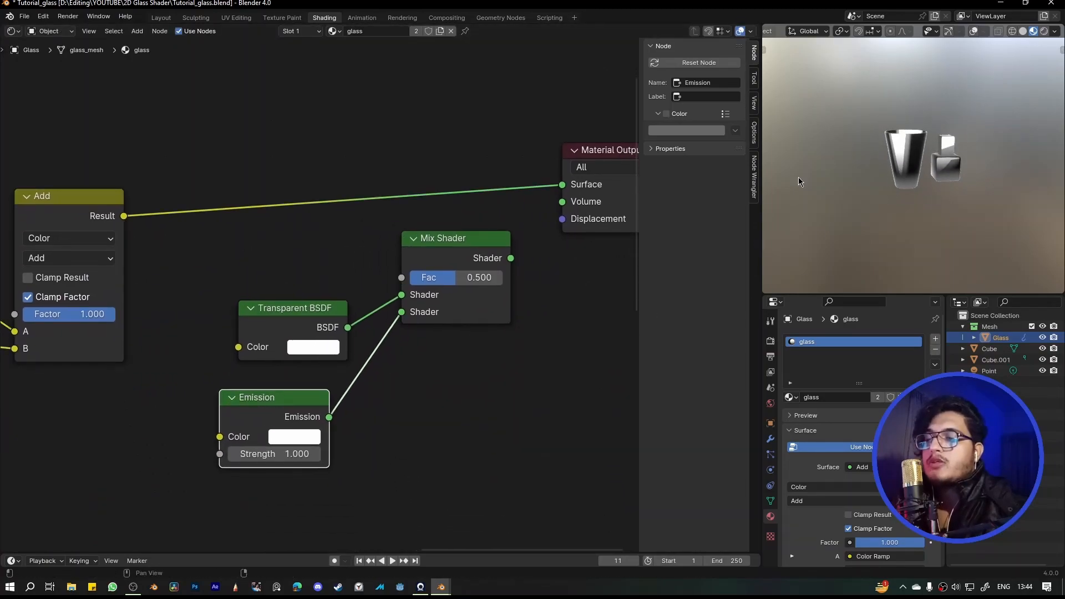
{"action": "left_click_drag", "start_coordinate": [302, 322], "coordinate": [258, 316]}
Connect the final Add result to the Mix Shader's Fac and the Mix Shader's output to the Material Output's Surface
{"action": "left_click_drag", "start_coordinate": [123, 215], "coordinate": [401, 277]}
{"action": "right_click", "coordinate": [486, 257]}
{"action": "left_click", "coordinate": [428, 241]}
{"action": "left_click_drag", "start_coordinate": [510, 259], "coordinate": [561, 185]}
{"action": "scroll", "coordinate": [957, 144], "scroll_direction": "up", "scroll_amount": 1}
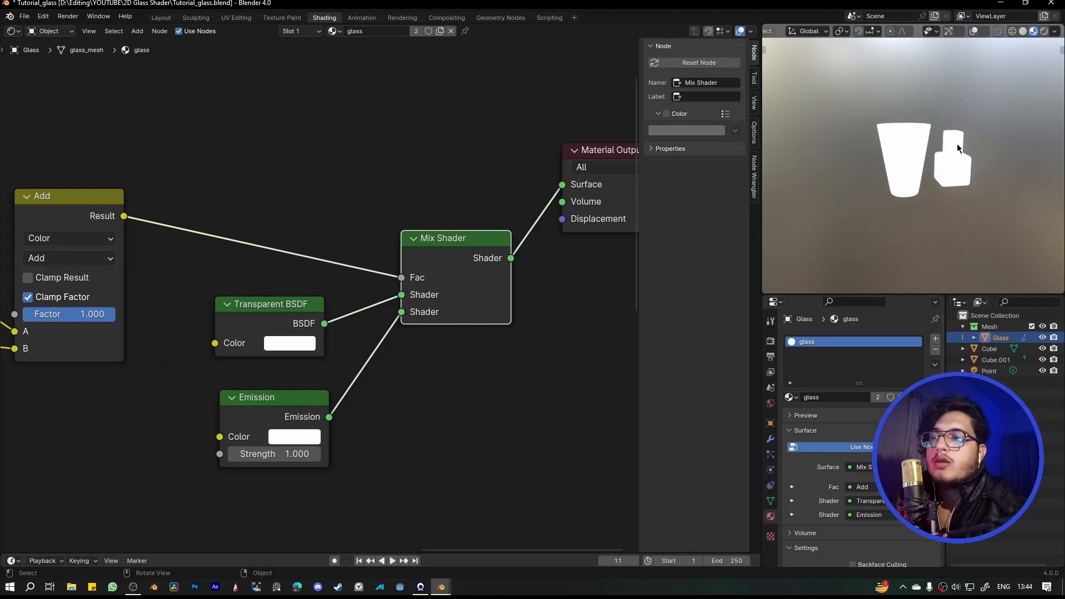
{"action": "scroll", "coordinate": [957, 144], "scroll_direction": "down", "scroll_amount": 1}
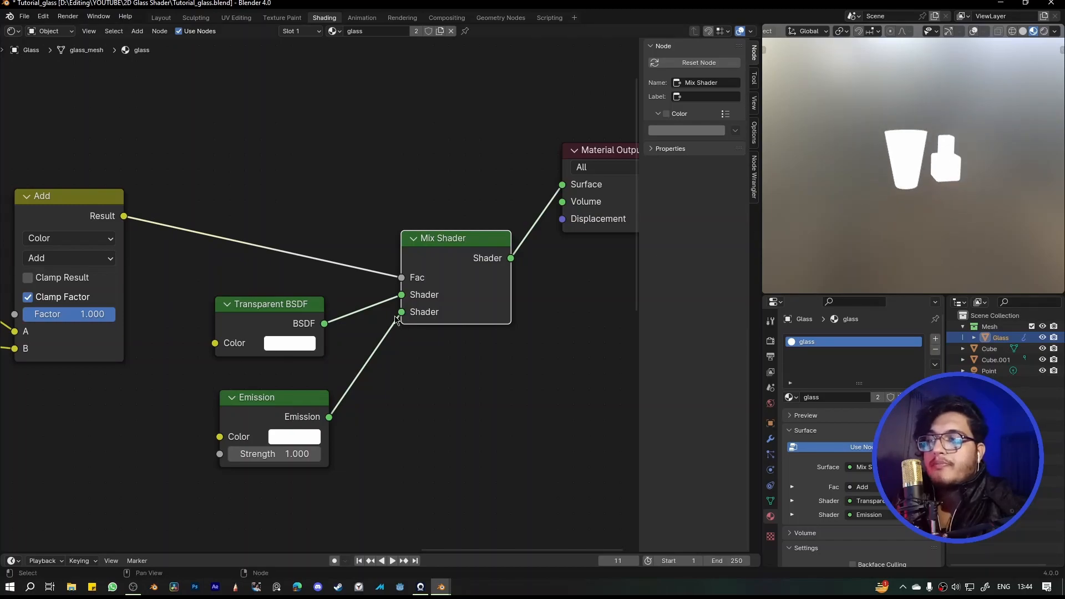
Try swapping the Mix Shader inputs, with Emission first and Transparent BSDF second, and inspect the glass from different angles
{"action": "left_click_drag", "start_coordinate": [402, 312], "coordinate": [404, 299]}
{"action": "left_click_drag", "start_coordinate": [324, 324], "coordinate": [402, 312]}
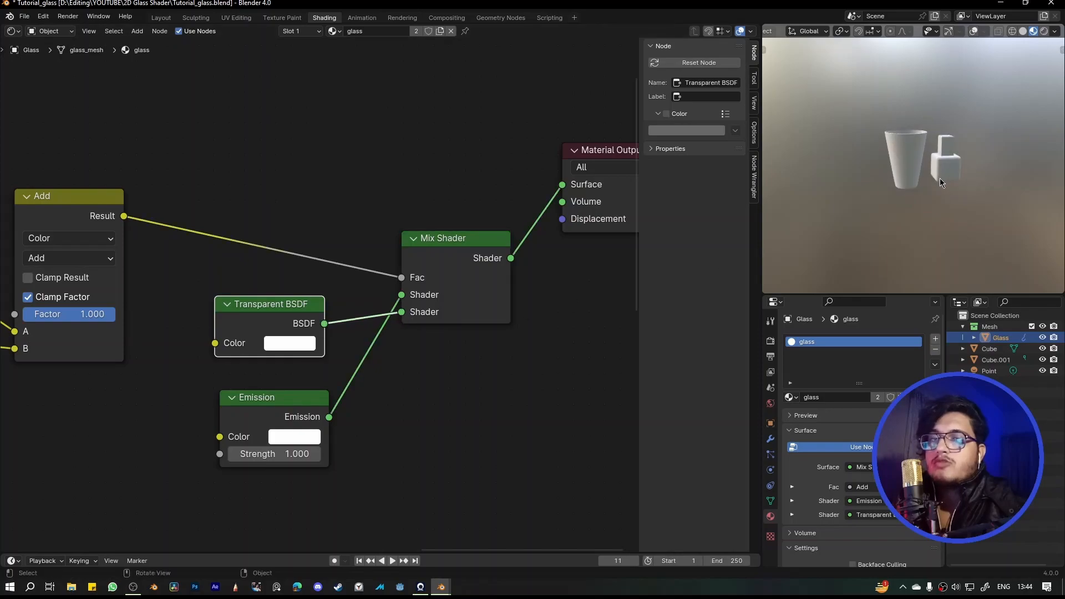
{"action": "scroll", "coordinate": [935, 174], "scroll_direction": "up", "scroll_amount": 4}
{"action": "middle_click_drag", "start_coordinate": [935, 174], "coordinate": [906, 179]}
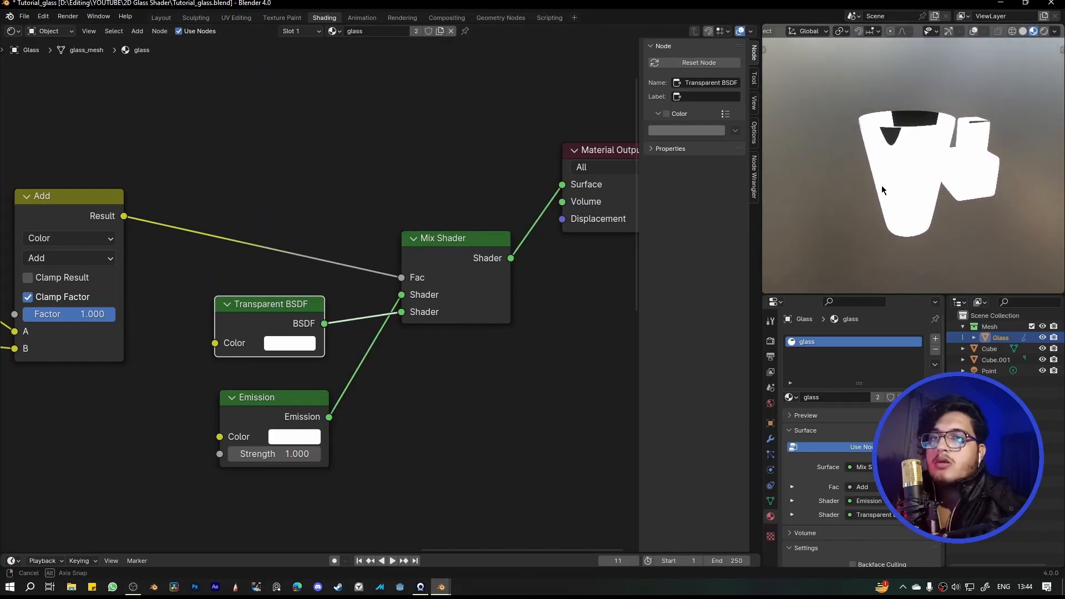
{"action": "scroll", "coordinate": [808, 216], "scroll_direction": "down", "scroll_amount": 2}
{"action": "middle_click_drag", "start_coordinate": [808, 216], "coordinate": [920, 154]}
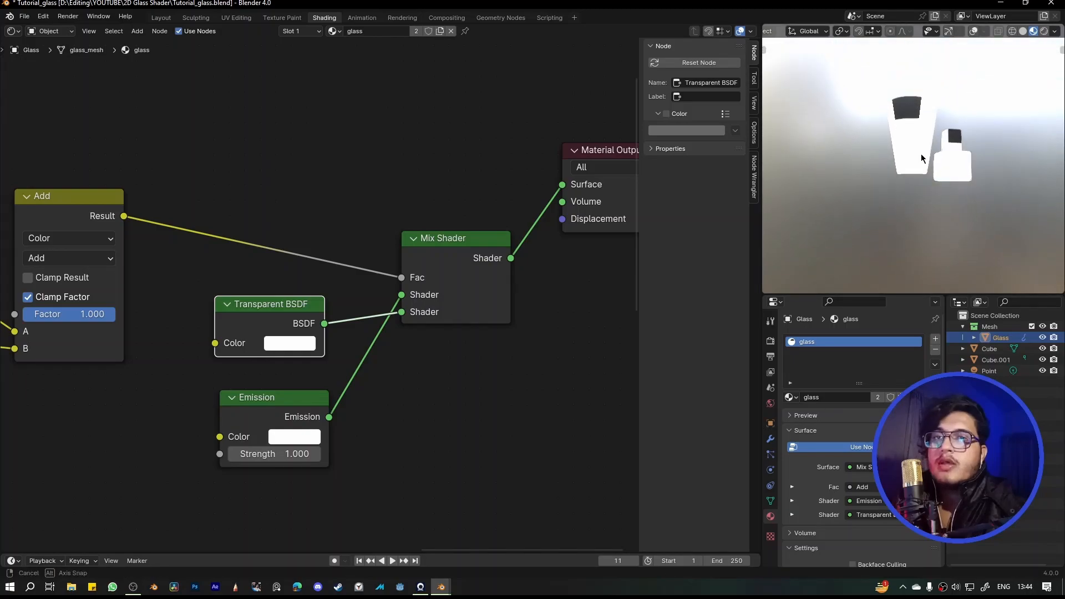
Reconnect Transparent BSDF to the first Mix Shader input and Emission to the second
{"action": "left_click_drag", "start_coordinate": [395, 315], "coordinate": [404, 296]}
{"action": "left_click_drag", "start_coordinate": [325, 323], "coordinate": [402, 294]}
{"action": "left_click_drag", "start_coordinate": [329, 416], "coordinate": [402, 312]}
{"action": "mouse_move", "coordinate": [933, 146]}
{"action": "middle_mouse_down"}
{"action": "mouse_move", "coordinate": [934, 186]}
{"action": "mouse_move", "coordinate": [930, 151]}
{"action": "middle_mouse_up"}
{"action": "scroll", "coordinate": [934, 186], "scroll_direction": "down", "scroll_amount": 1}
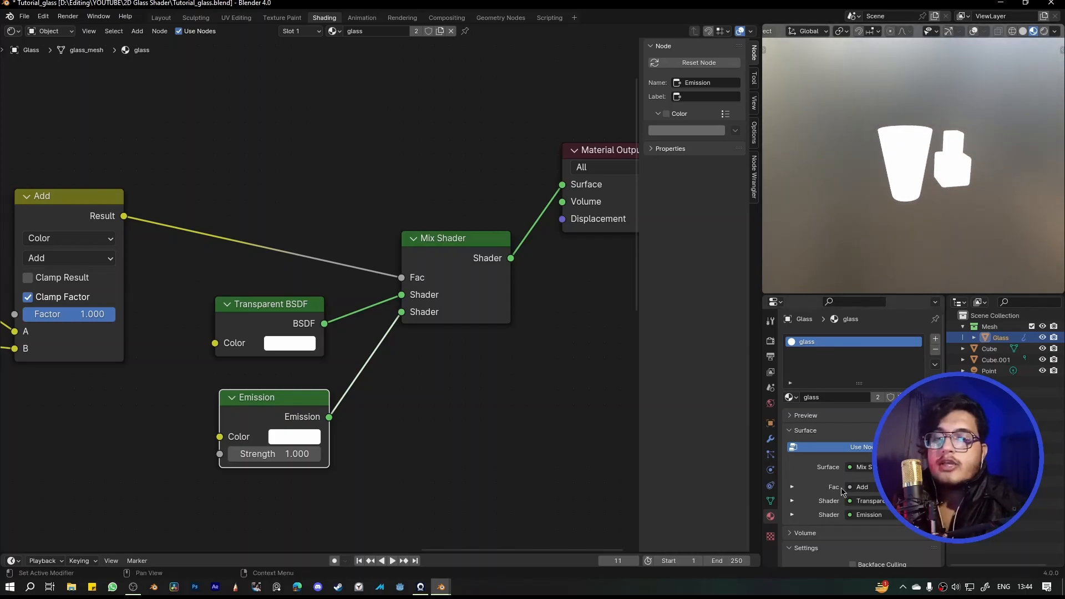
Set the glass material's Blend Mode to Alpha Blend
{"action": "scroll", "coordinate": [811, 484], "scroll_direction": "down", "scroll_amount": 5}
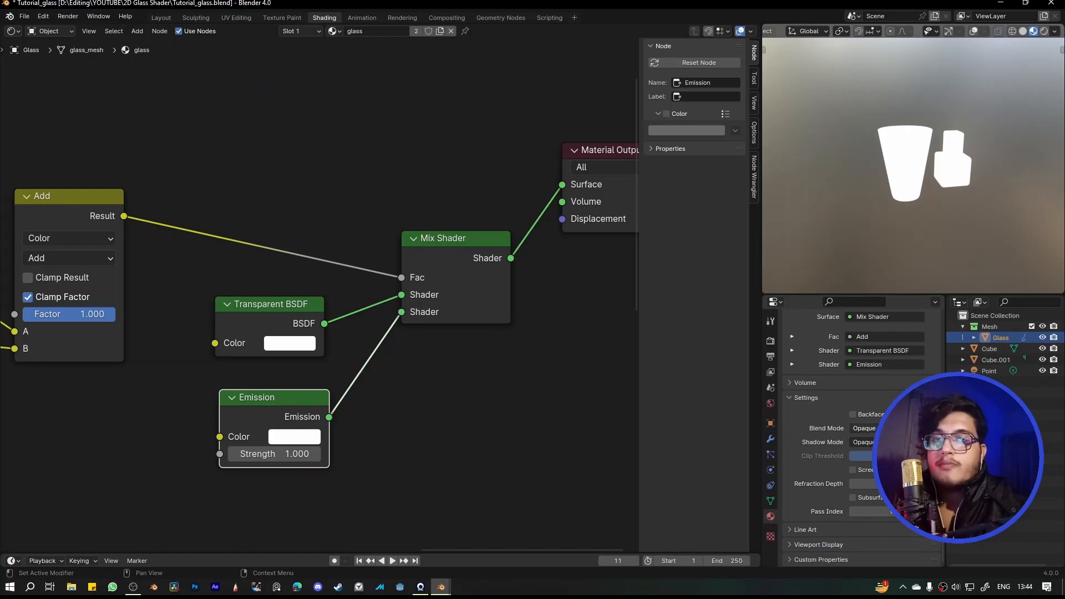
{"action": "left_click", "coordinate": [863, 428]}
{"action": "left_click", "coordinate": [862, 477]}
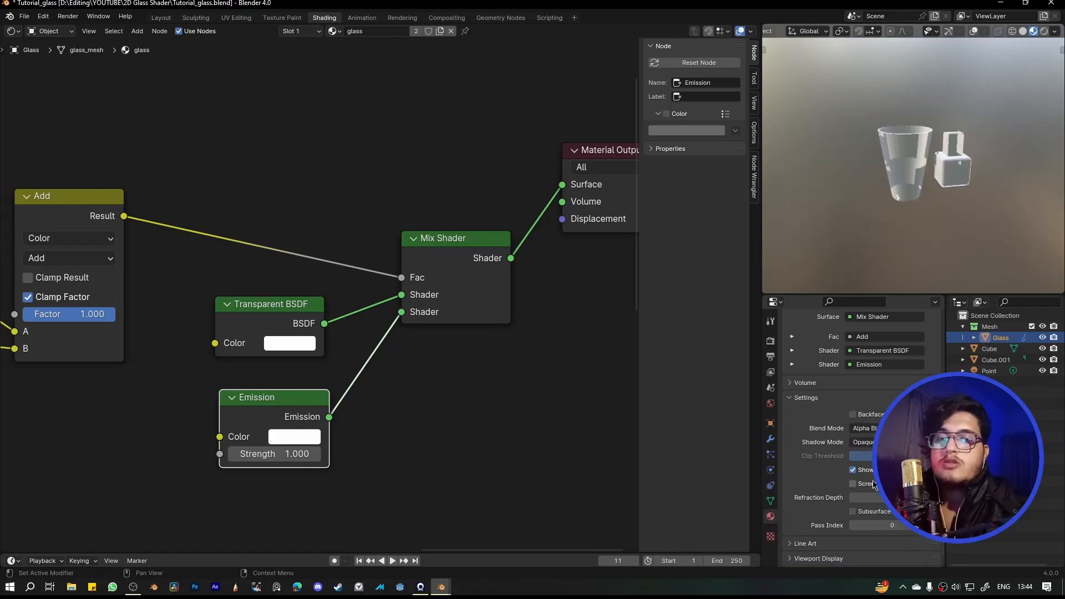
Try Backface Culling on the glass material, inspect the glass, and turn it off again
{"action": "left_click", "coordinate": [853, 415]}
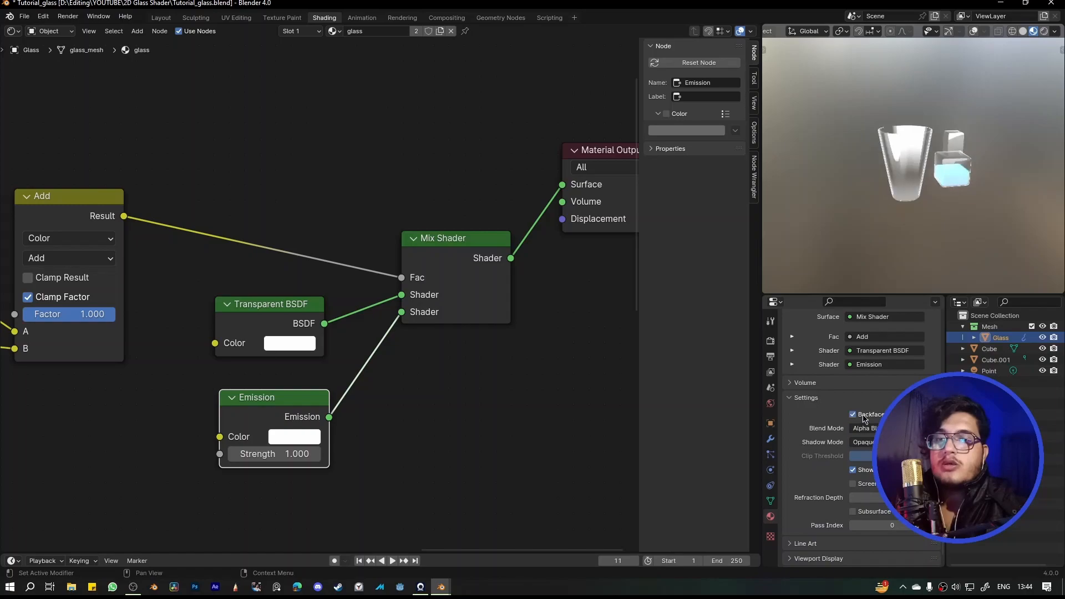
{"action": "scroll", "coordinate": [907, 183], "scroll_direction": "up", "scroll_amount": 3}
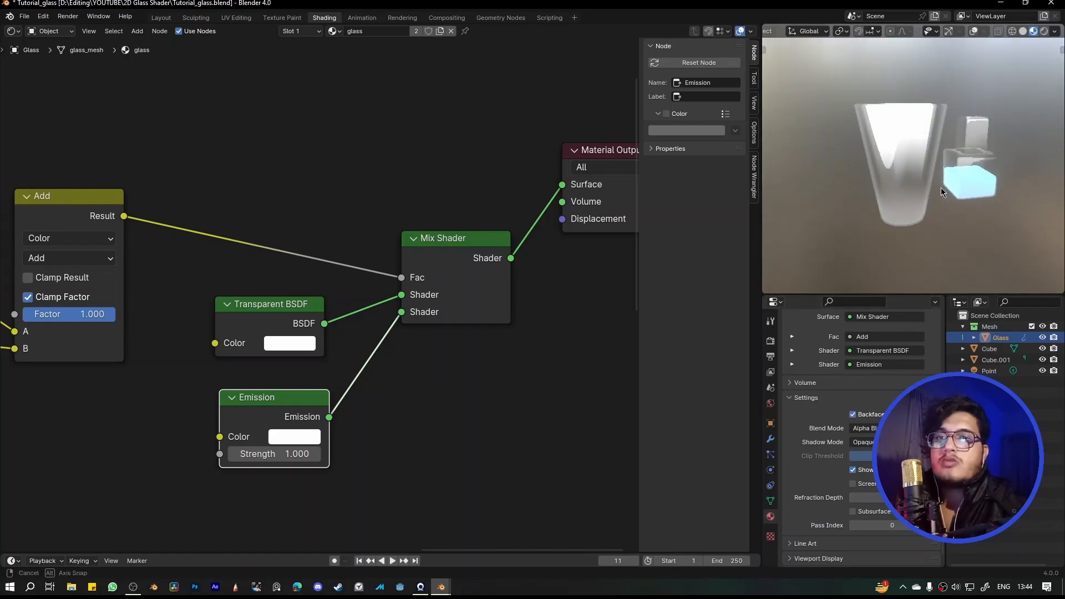
{"action": "left_click", "coordinate": [853, 414]}
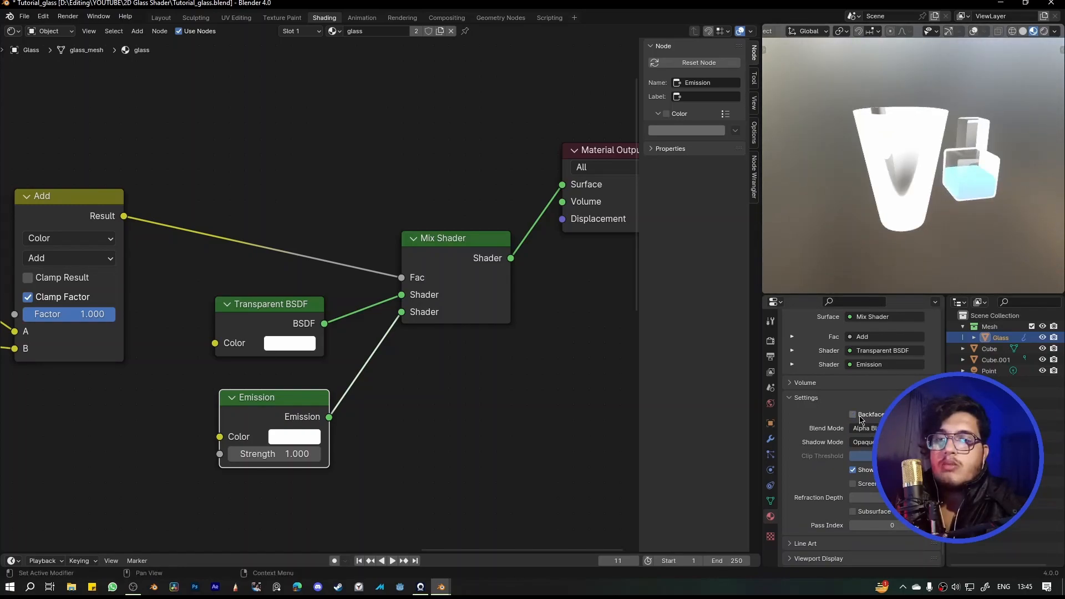
Turn off Show Backface for the glass material and inspect the transparent glass from another angle
{"action": "left_click", "coordinate": [856, 469]}
{"action": "scroll", "coordinate": [920, 155], "scroll_direction": "down", "scroll_amount": 3}
{"action": "middle_click_drag", "start_coordinate": [920, 155], "coordinate": [921, 226]}
{"action": "scroll", "coordinate": [926, 206], "scroll_direction": "up", "scroll_amount": 2}
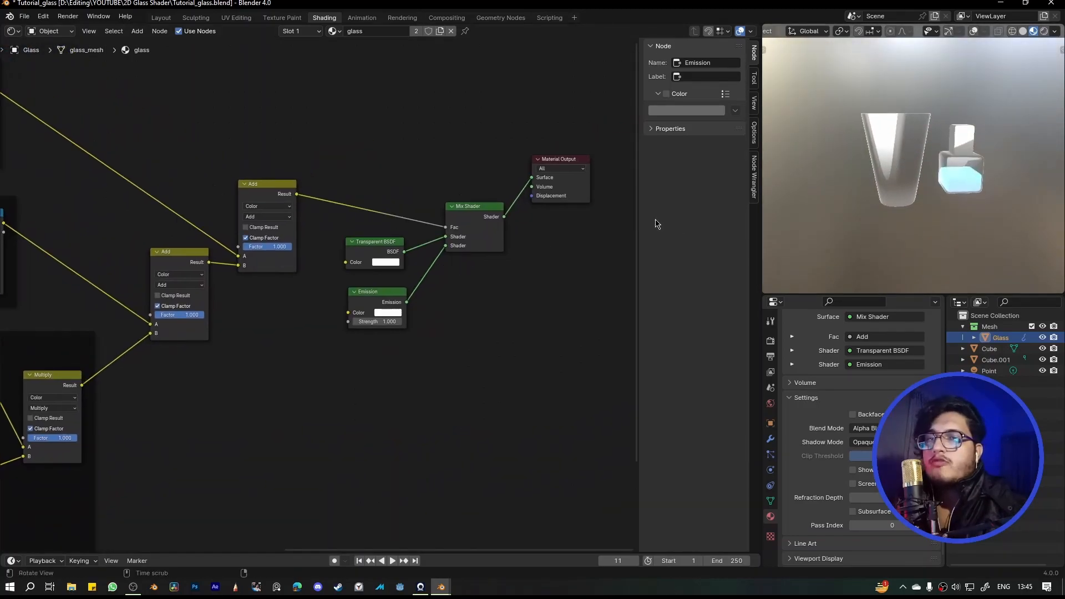
Try a light blue Emission color with hue 0.567, saturation 0.525 and value 0.644
{"action": "scroll", "coordinate": [422, 300], "scroll_direction": "up", "scroll_amount": 2}
{"action": "left_click", "coordinate": [421, 320]}
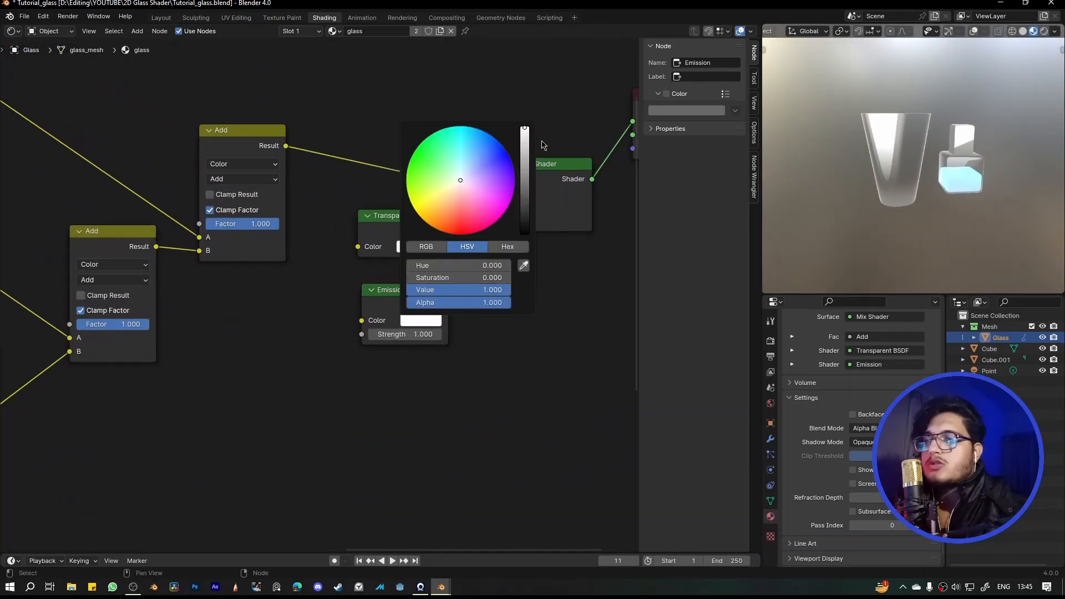
{"action": "mouse_move", "coordinate": [525, 139]}
{"action": "left_mouse_down"}
{"action": "mouse_move", "coordinate": [525, 194]}
{"action": "mouse_move", "coordinate": [524, 145]}
{"action": "left_mouse_up"}
{"action": "left_click", "coordinate": [466, 170]}
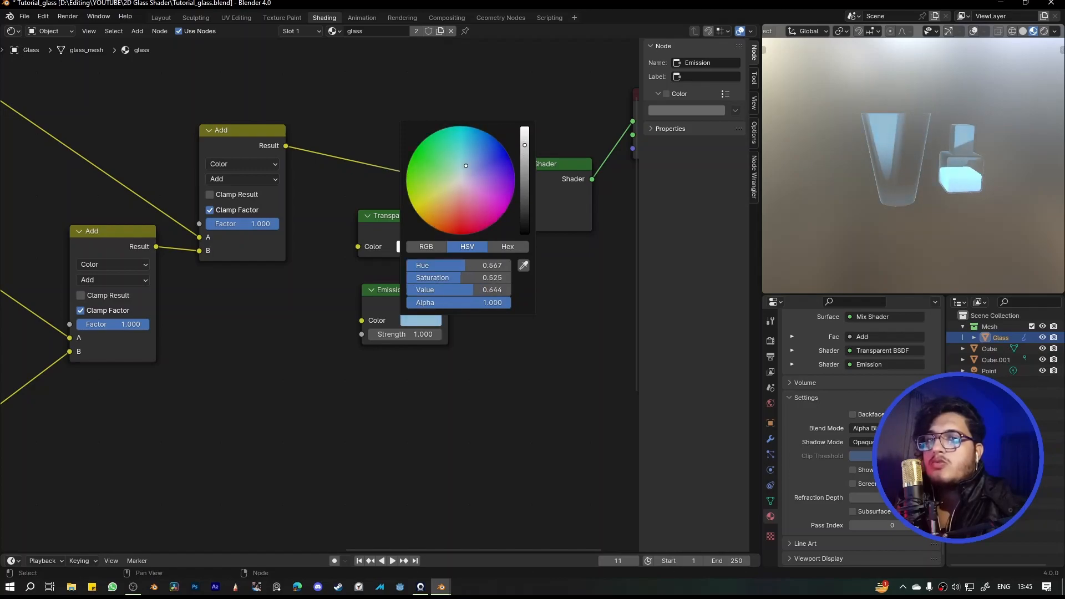
{"action": "middle_click_drag", "start_coordinate": [923, 172], "coordinate": [943, 140]}
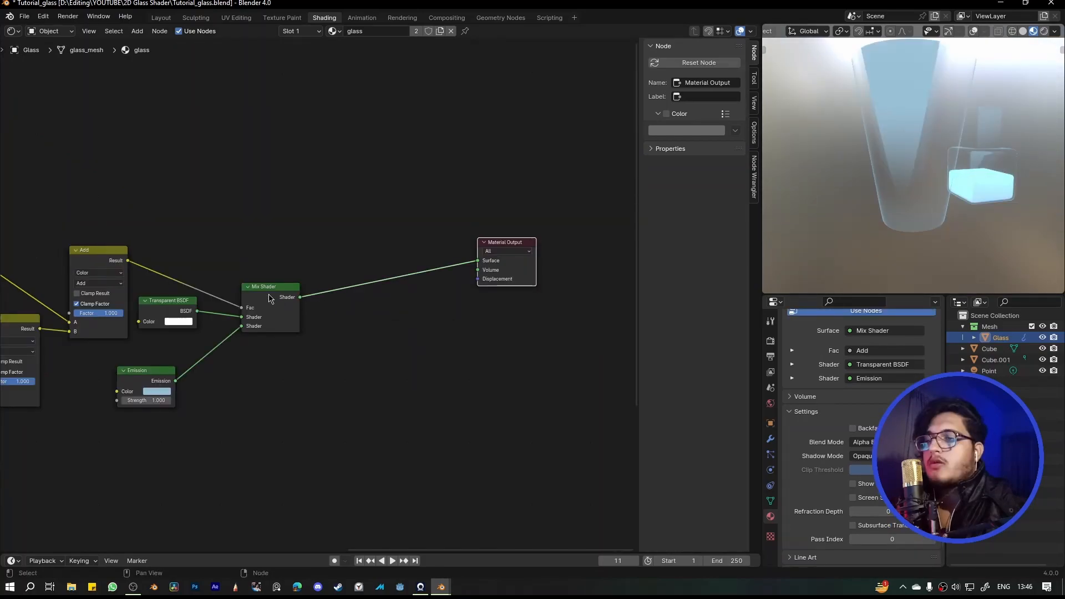
Reposition the Transparent BSDF and Emission nodes to line them up in front of the Mix Shader
{"action": "middle_click_drag", "start_coordinate": [269, 298], "coordinate": [356, 252]}
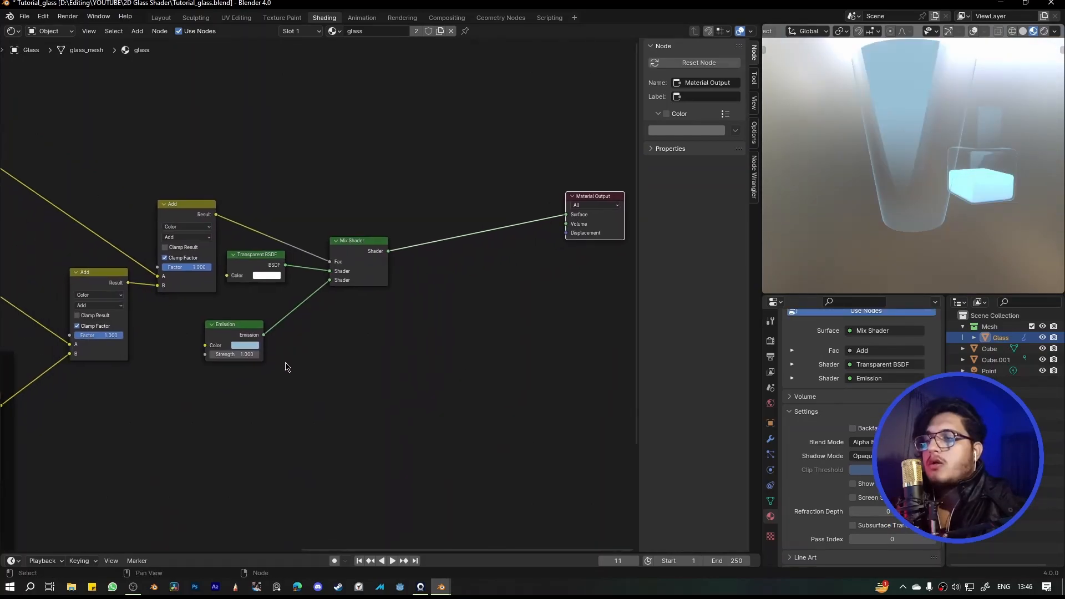
{"action": "left_click_drag", "start_coordinate": [248, 238], "coordinate": [210, 359]}
{"action": "left_click_drag", "start_coordinate": [251, 259], "coordinate": [260, 290]}
{"action": "left_click", "coordinate": [259, 264]}
{"action": "left_click_drag", "start_coordinate": [245, 331], "coordinate": [274, 338]}
Nudge the framed node groups to adjust the spacing between them
{"action": "scroll", "coordinate": [856, 185], "scroll_direction": "down", "scroll_amount": 5}
{"action": "middle_click_drag", "start_coordinate": [56, 388], "coordinate": [416, 218]}
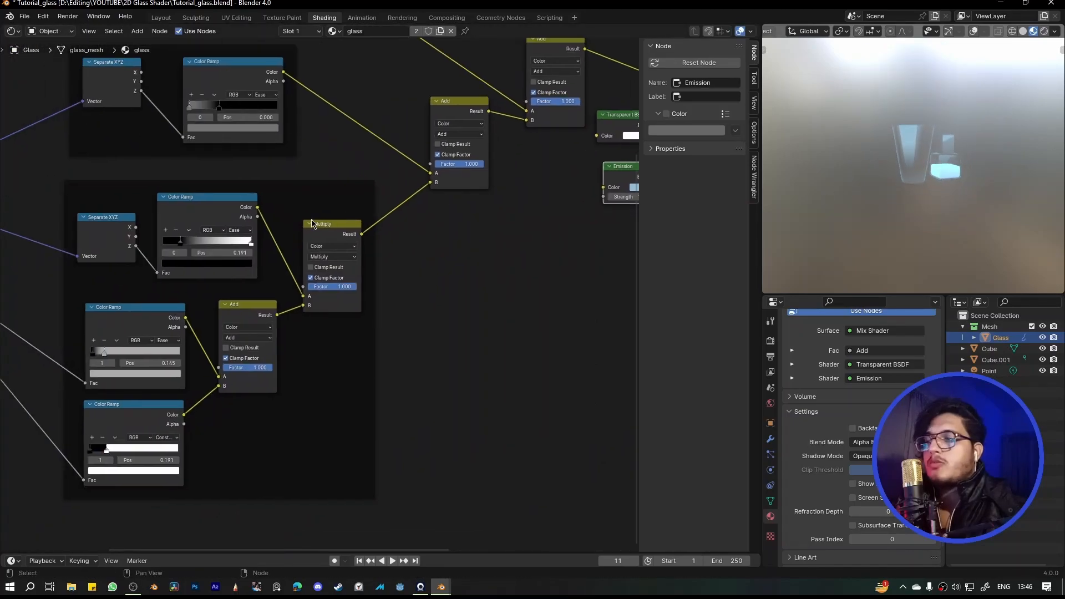
{"action": "scroll", "coordinate": [310, 220], "scroll_direction": "down", "scroll_amount": 1}
{"action": "left_click_drag", "start_coordinate": [281, 217], "coordinate": [287, 238]}
{"action": "left_click_drag", "start_coordinate": [234, 82], "coordinate": [239, 99]}
{"action": "scroll", "coordinate": [239, 100], "scroll_direction": "down", "scroll_amount": 2}
{"action": "middle_click_drag", "start_coordinate": [255, 128], "coordinate": [260, 282]}
{"action": "left_click_drag", "start_coordinate": [192, 170], "coordinate": [182, 141]}
Preview the vertical gradient's Color Ramp on its own on the glass
{"action": "scroll", "coordinate": [282, 185], "scroll_direction": "up", "scroll_amount": 4}
{"action": "left_click_drag", "start_coordinate": [280, 205], "coordinate": [306, 85], "text": "alt"}
{"action": "scroll", "coordinate": [306, 261], "scroll_direction": "up", "scroll_amount": 4}
{"action": "left_click_drag", "start_coordinate": [232, 240], "coordinate": [264, 247], "text": "alt"}
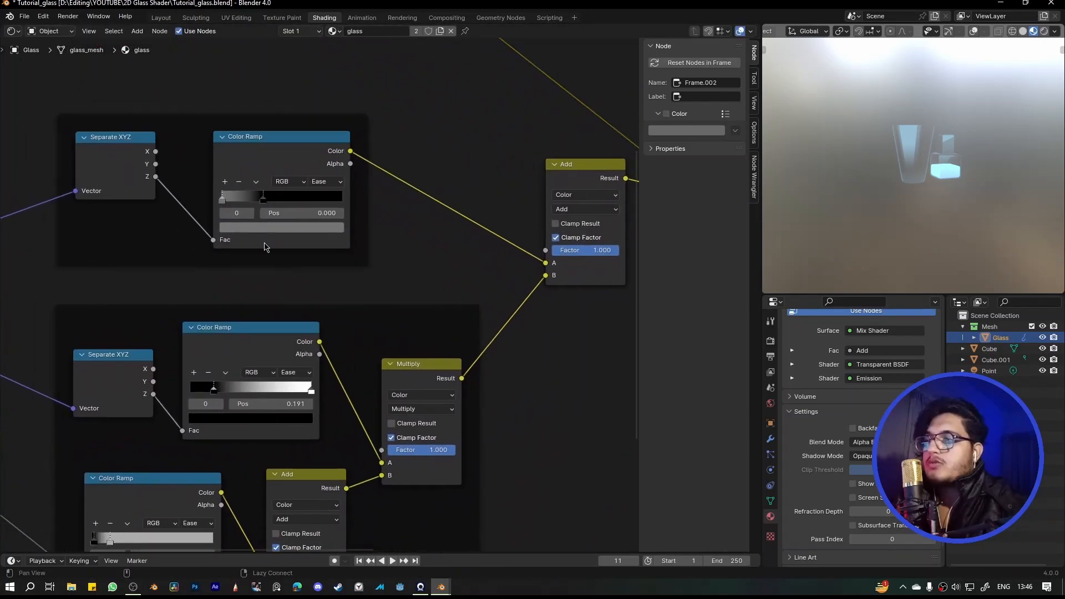
{"action": "scroll", "coordinate": [384, 308], "scroll_direction": "down", "scroll_amount": 1}
{"action": "left_click_drag", "start_coordinate": [279, 200], "coordinate": [254, 208], "text": "alt"}
{"action": "left_click", "coordinate": [246, 228], "text": "ctrl+shift"}
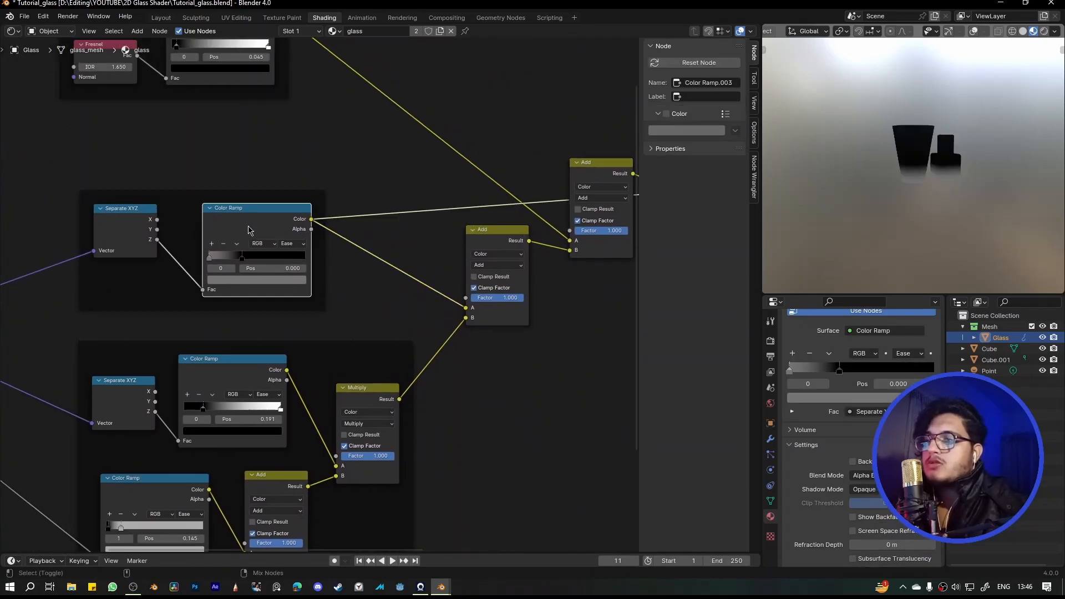
Tint the first stop of the vertical gradient's Color Ramp dark blue, RGB 0.064, 0.097, 0.172
{"action": "scroll", "coordinate": [947, 186], "scroll_direction": "up", "scroll_amount": 4}
{"action": "left_click_drag", "start_coordinate": [267, 283], "coordinate": [200, 296], "text": "alt"}
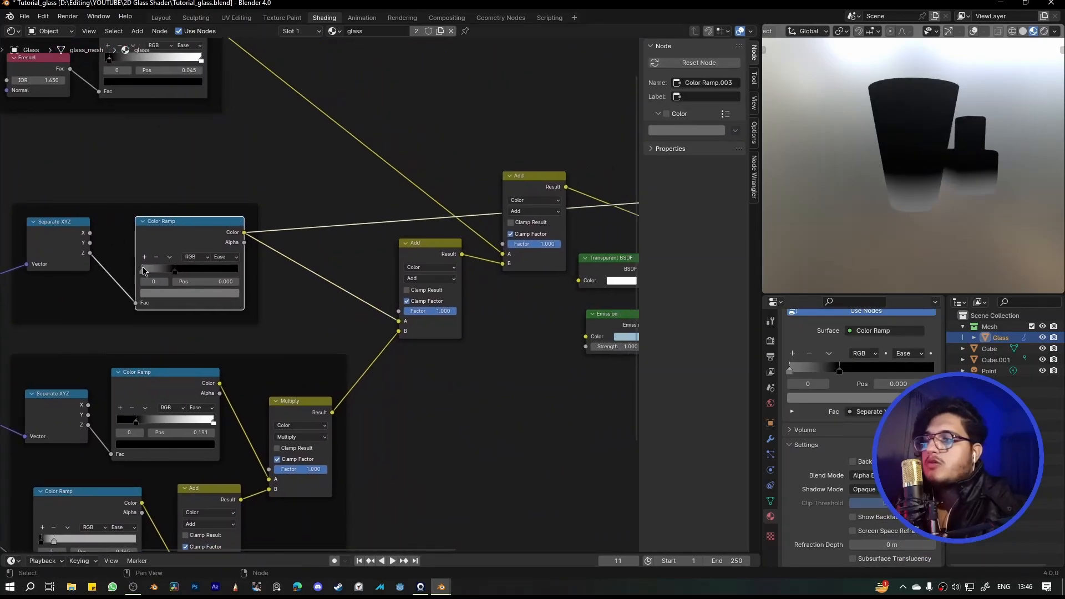
{"action": "left_click", "coordinate": [167, 293]}
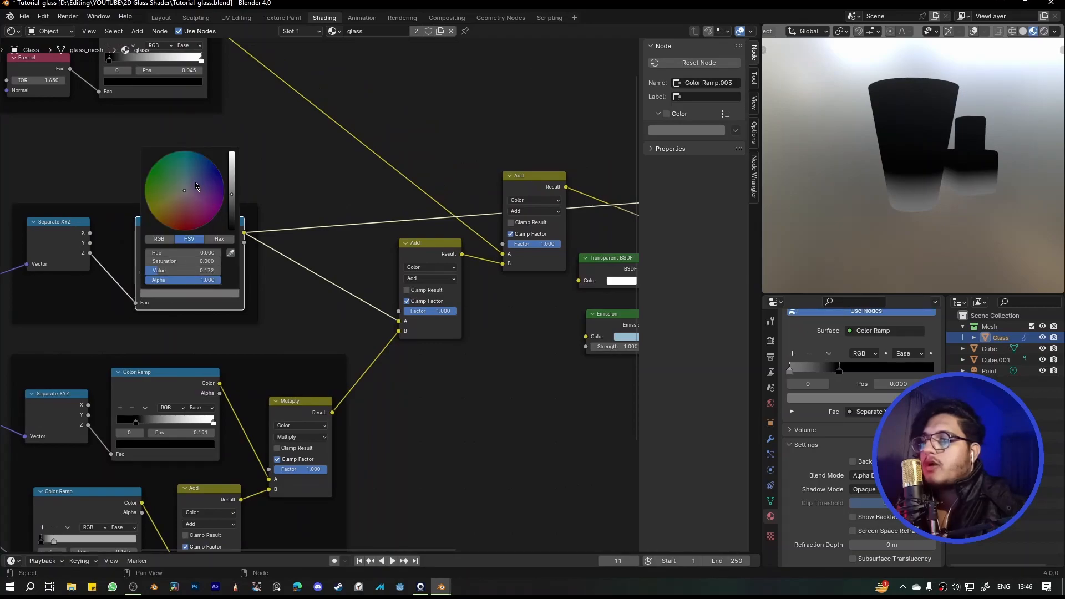
{"action": "left_click_drag", "start_coordinate": [196, 186], "coordinate": [193, 178]}
Route the Mix Shader back to the Material Output to show the full shader
{"action": "scroll", "coordinate": [458, 383], "scroll_direction": "down", "scroll_amount": 4}
{"action": "middle_click_drag", "start_coordinate": [455, 386], "coordinate": [298, 378]}
{"action": "left_click", "coordinate": [491, 256], "text": "ctrl+shift"}
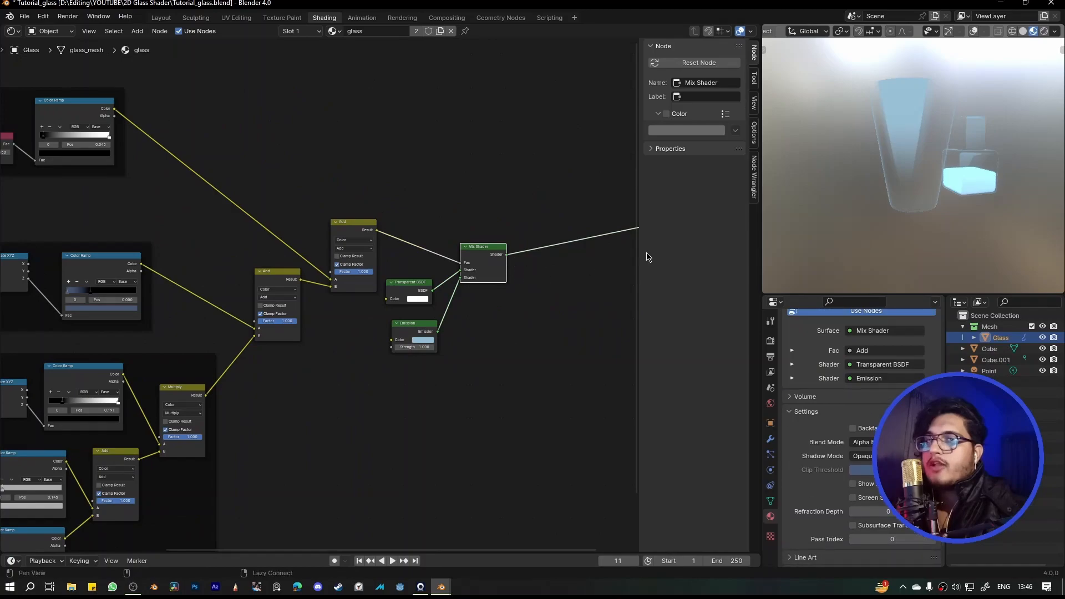
{"action": "middle_click_drag", "start_coordinate": [439, 332], "coordinate": [425, 334]}
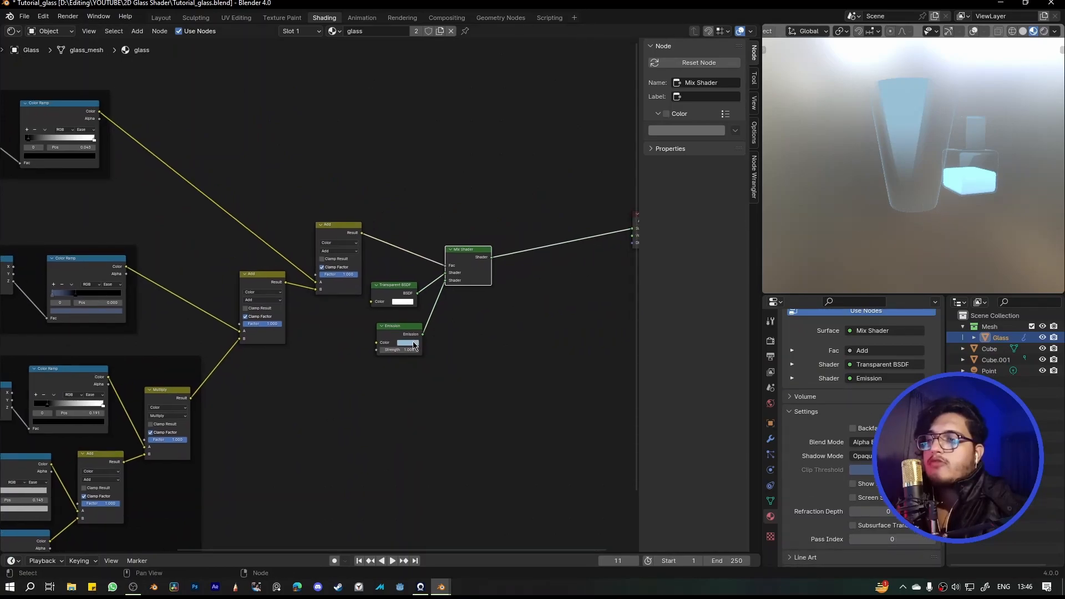
Reset the Emission color to white and inspect the glass up close
{"action": "left_click", "coordinate": [408, 342]}
{"action": "left_click_drag", "start_coordinate": [412, 313], "coordinate": [457, 326]}
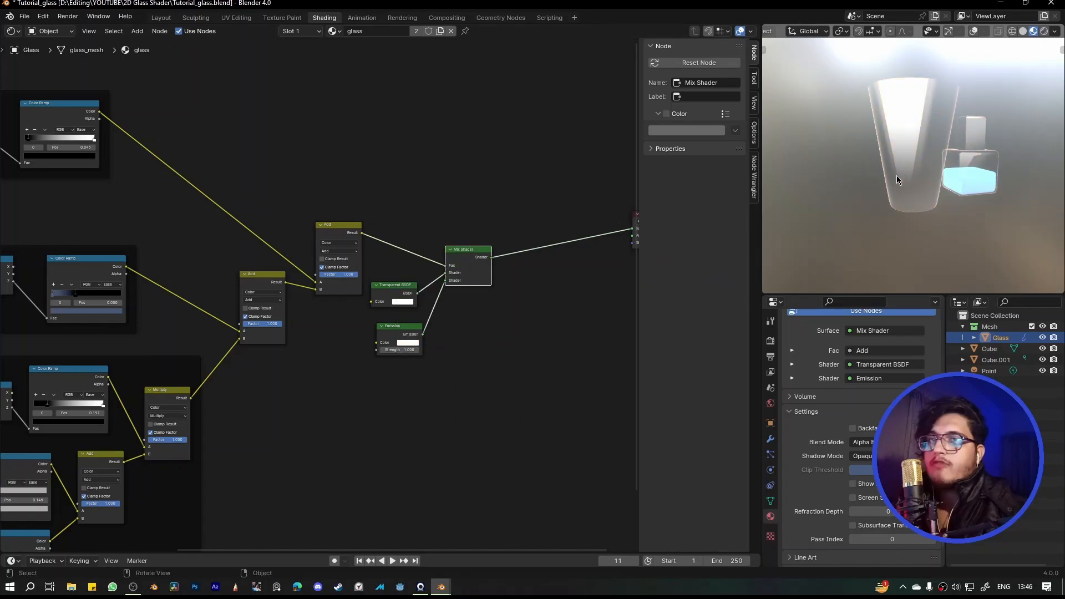
{"action": "scroll", "coordinate": [901, 221], "scroll_direction": "up", "scroll_amount": 3}
{"action": "mouse_move", "coordinate": [924, 212]}
{"action": "middle_mouse_down"}
{"action": "mouse_move", "coordinate": [924, 233]}
{"action": "mouse_move", "coordinate": [924, 224]}
{"action": "middle_mouse_up"}
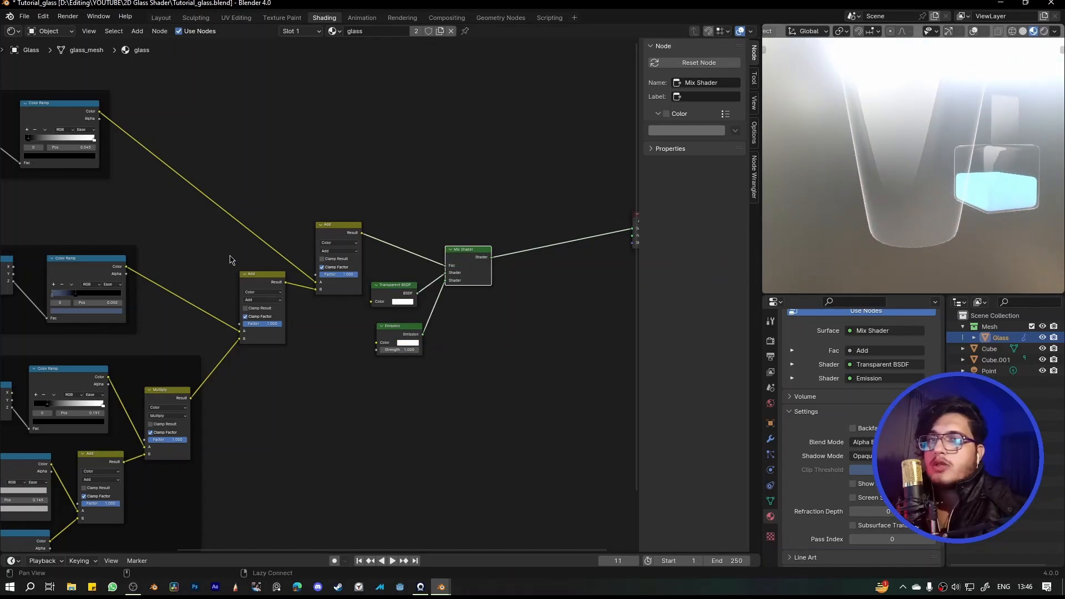
Move the Mix Shader closer to the Material Output and bring the Transparent BSDF and Emission nodes along with it
{"action": "middle_click_drag", "start_coordinate": [180, 262], "coordinate": [278, 314]}
{"action": "scroll", "coordinate": [278, 314], "scroll_direction": "up", "scroll_amount": 5}
{"action": "middle_click_drag", "start_coordinate": [188, 302], "coordinate": [294, 247]}
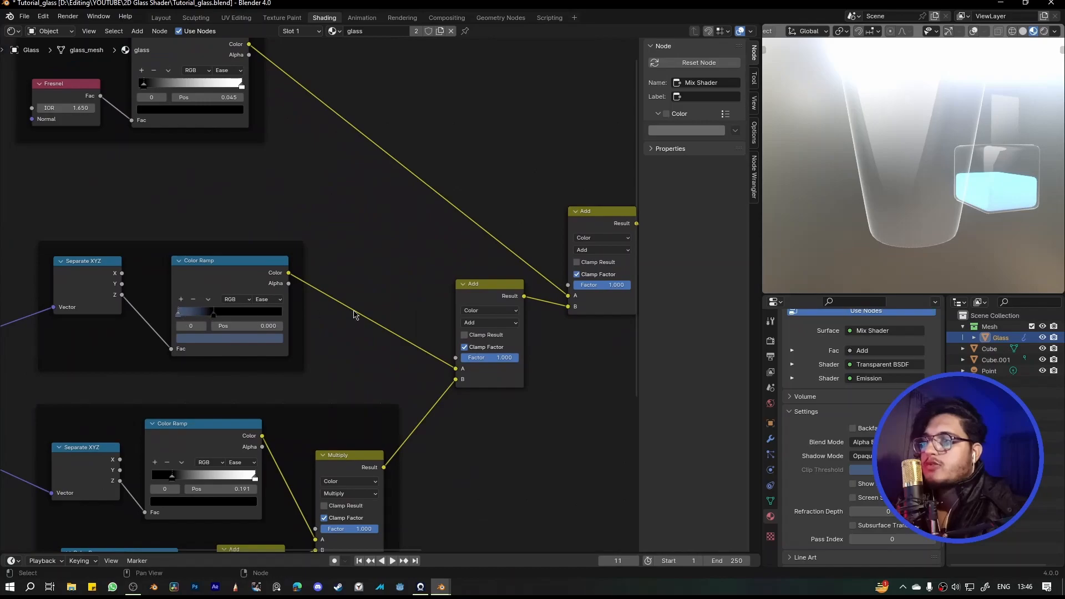
{"action": "scroll", "coordinate": [338, 317], "scroll_direction": "down", "scroll_amount": 2}
{"action": "middle_click_drag", "start_coordinate": [596, 303], "coordinate": [380, 285]}
{"action": "left_click_drag", "start_coordinate": [384, 267], "coordinate": [358, 363]}
{"action": "key", "text": "g"}
{"action": "left_click", "coordinate": [409, 332]}
{"action": "left_click_drag", "start_coordinate": [450, 243], "coordinate": [553, 209]}
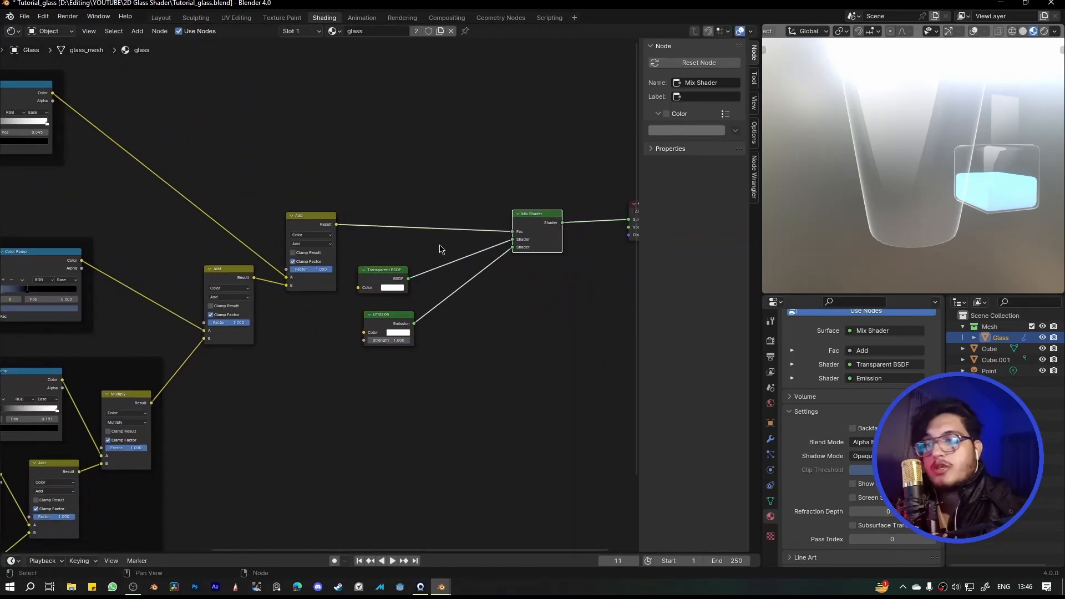
{"action": "left_click_drag", "start_coordinate": [381, 276], "coordinate": [423, 254]}
{"action": "left_click_drag", "start_coordinate": [383, 326], "coordinate": [423, 307]}
Connect the final Add result to the Emission node's Color as well and inspect the glass from another angle
{"action": "scroll", "coordinate": [909, 168], "scroll_direction": "down", "scroll_amount": 5}
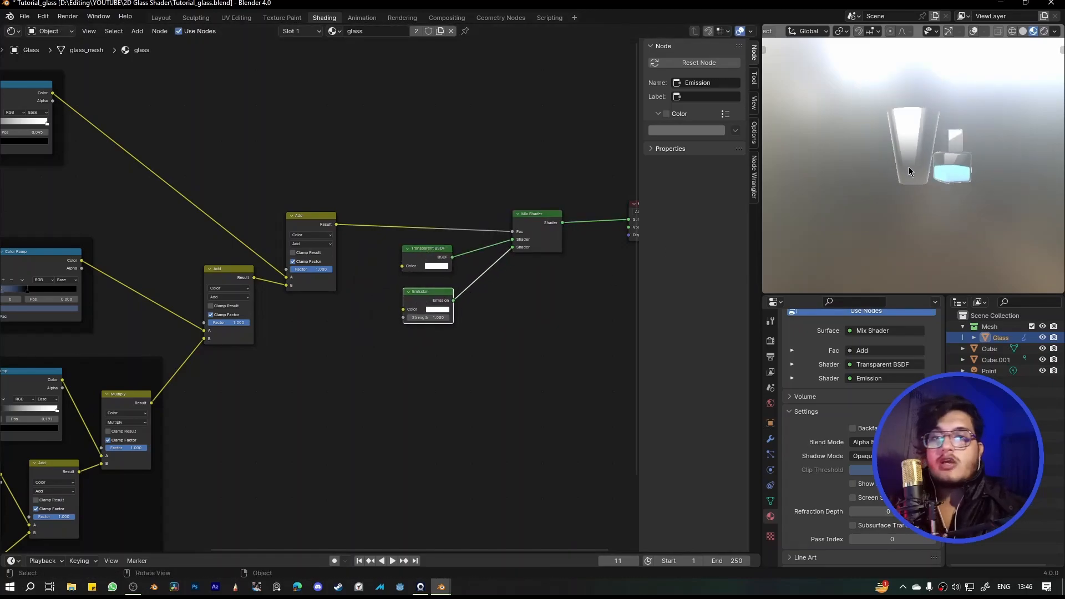
{"action": "scroll", "coordinate": [343, 253], "scroll_direction": "up", "scroll_amount": 2}
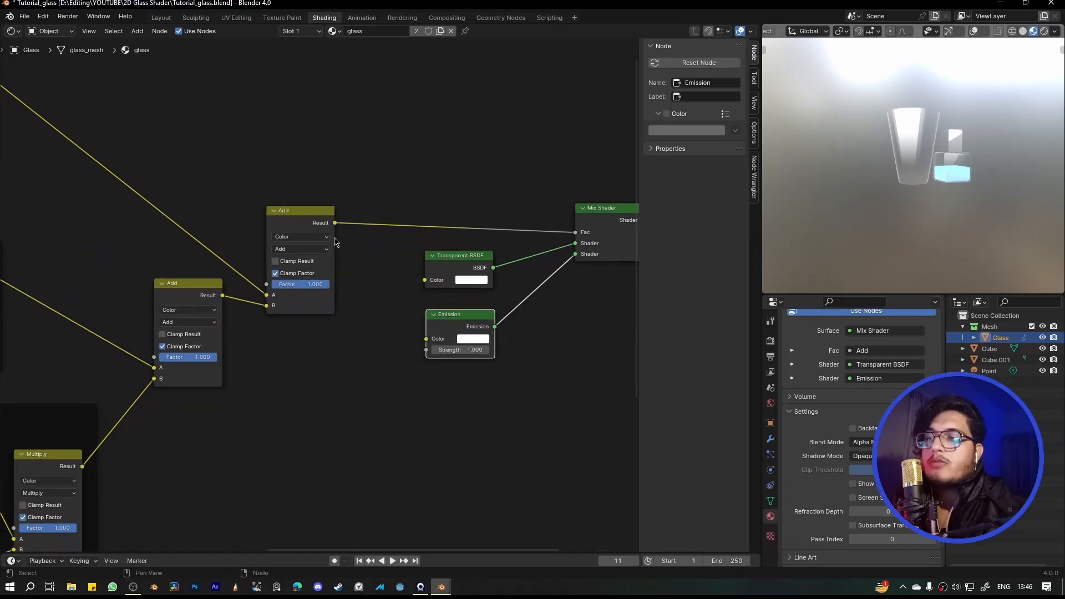
{"action": "left_click_drag", "start_coordinate": [334, 223], "coordinate": [428, 338]}
{"action": "scroll", "coordinate": [933, 175], "scroll_direction": "up", "scroll_amount": 3}
{"action": "scroll", "coordinate": [933, 174], "scroll_direction": "down", "scroll_amount": 2}
{"action": "middle_click_drag", "start_coordinate": [933, 174], "coordinate": [924, 203]}
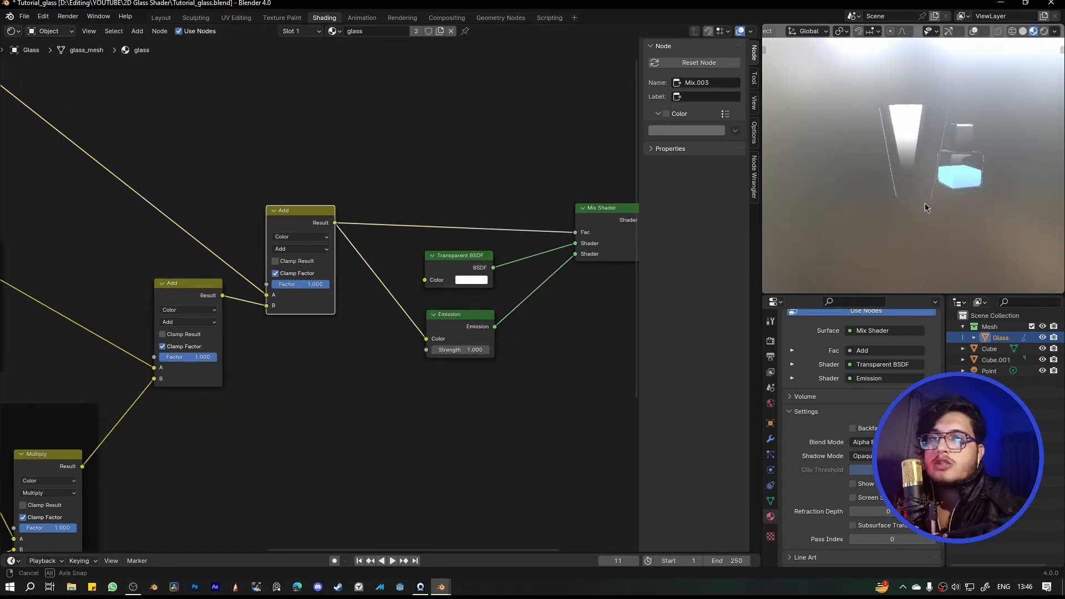
Brighten the blue first stop of the vertical gradient's Color Ramp and move its black stop to about position 0.636
{"action": "middle_click_drag", "start_coordinate": [123, 285], "coordinate": [542, 263]}
{"action": "scroll", "coordinate": [332, 313], "scroll_direction": "up", "scroll_amount": 1}
{"action": "left_click", "coordinate": [338, 347]}
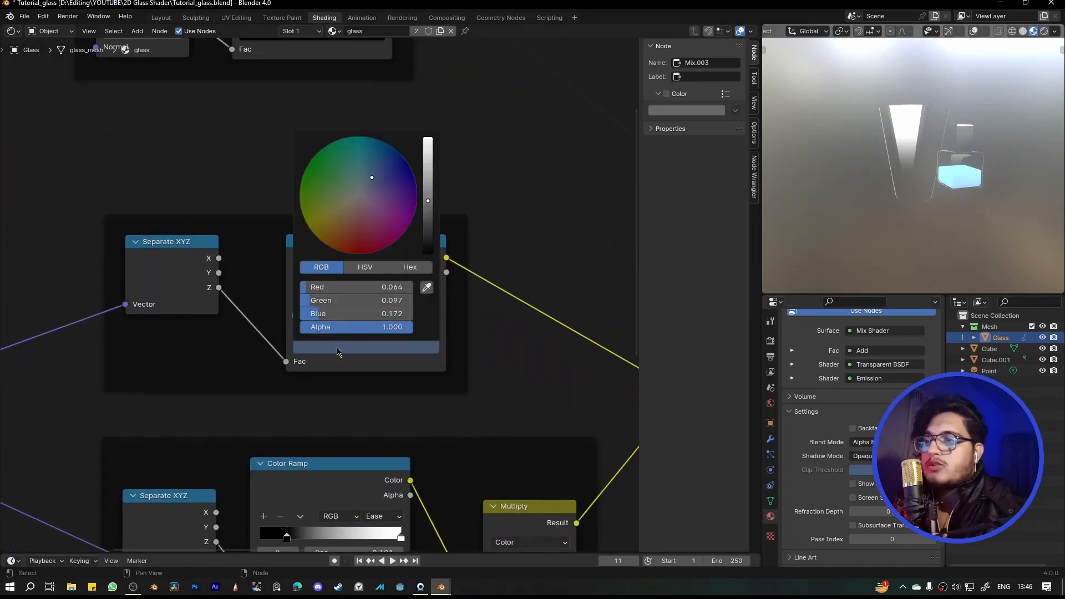
{"action": "left_click_drag", "start_coordinate": [428, 188], "coordinate": [427, 162]}
{"action": "left_click", "coordinate": [388, 359]}
{"action": "left_click_drag", "start_coordinate": [344, 314], "coordinate": [387, 310]}
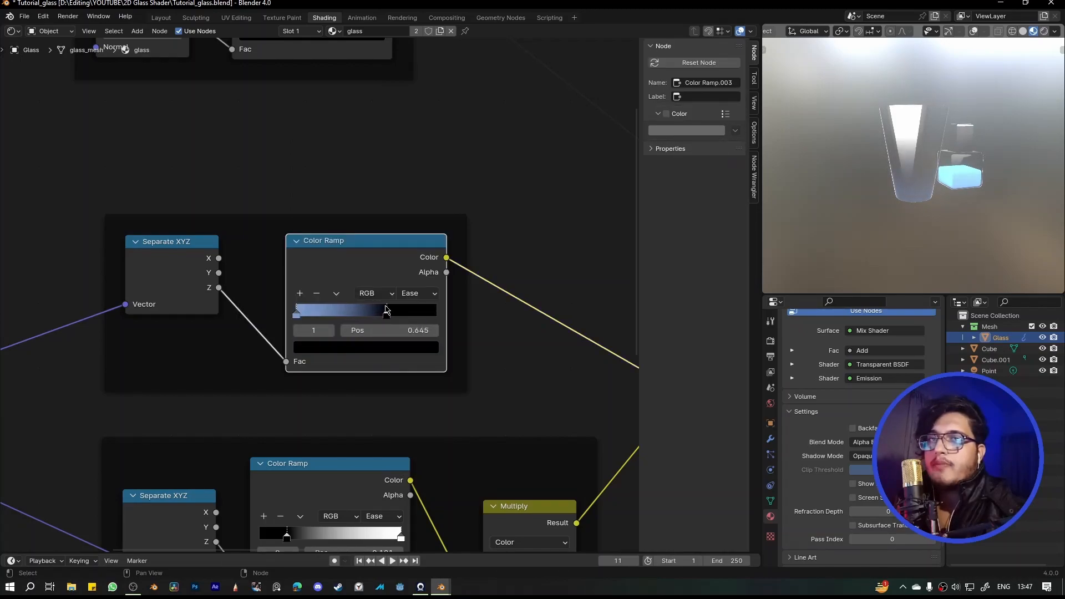
Change the white stop of the Fresnel Color Ramp to light blue, about R 0.146, G 0.696, B 1.000
{"action": "scroll", "coordinate": [411, 145], "scroll_direction": "down", "scroll_amount": 3}
{"action": "middle_click_drag", "start_coordinate": [411, 145], "coordinate": [408, 276]}
{"action": "scroll", "coordinate": [375, 232], "scroll_direction": "up", "scroll_amount": 2}
{"action": "left_click", "coordinate": [401, 201]}
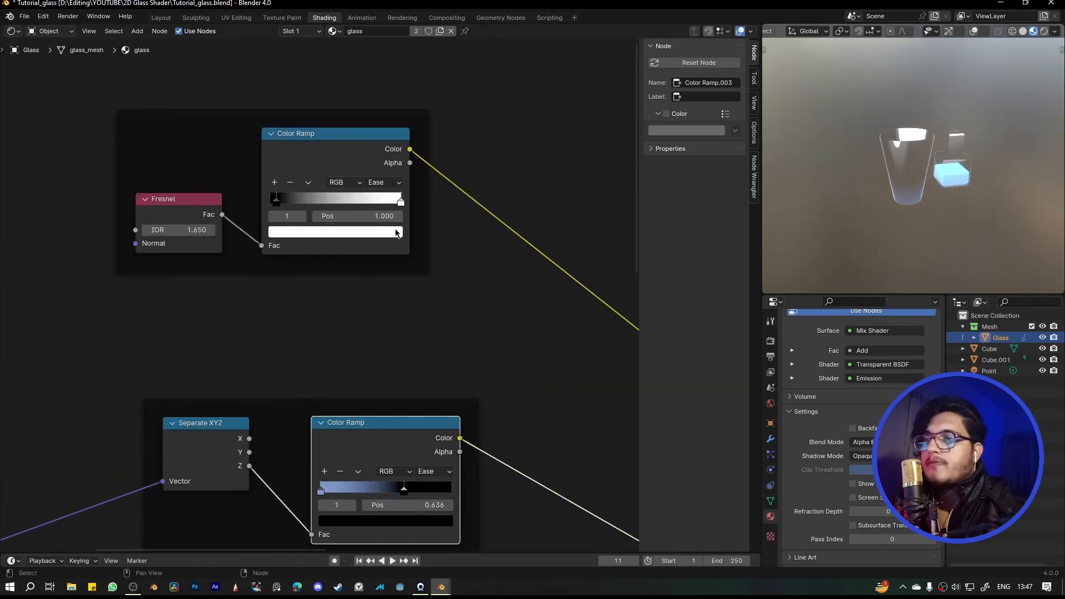
{"action": "left_click", "coordinate": [398, 233]}
{"action": "left_click", "coordinate": [336, 65]}
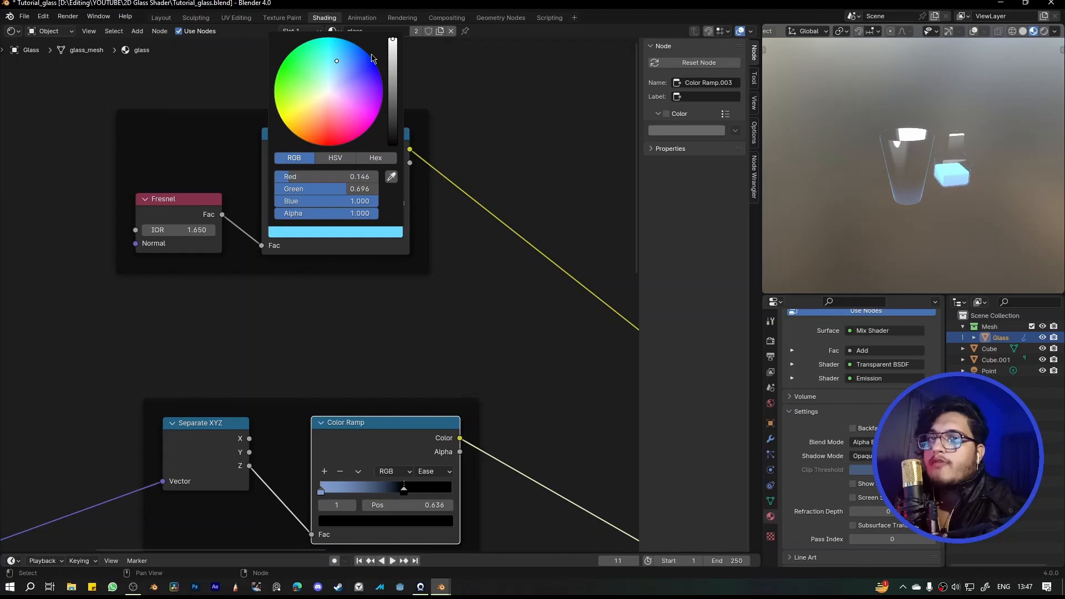
Move the Fresnel Color Ramp's black stop to position 0.000 and set the Fresnel IOR to 2.950
{"action": "left_click", "coordinate": [279, 205]}
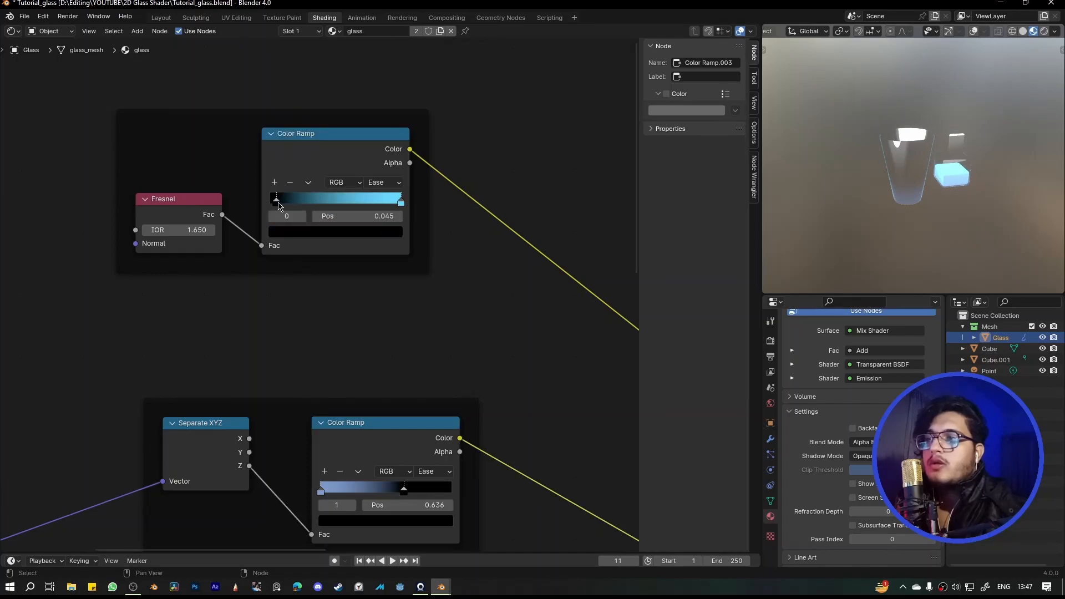
{"action": "left_click_drag", "start_coordinate": [271, 202], "coordinate": [241, 198]}
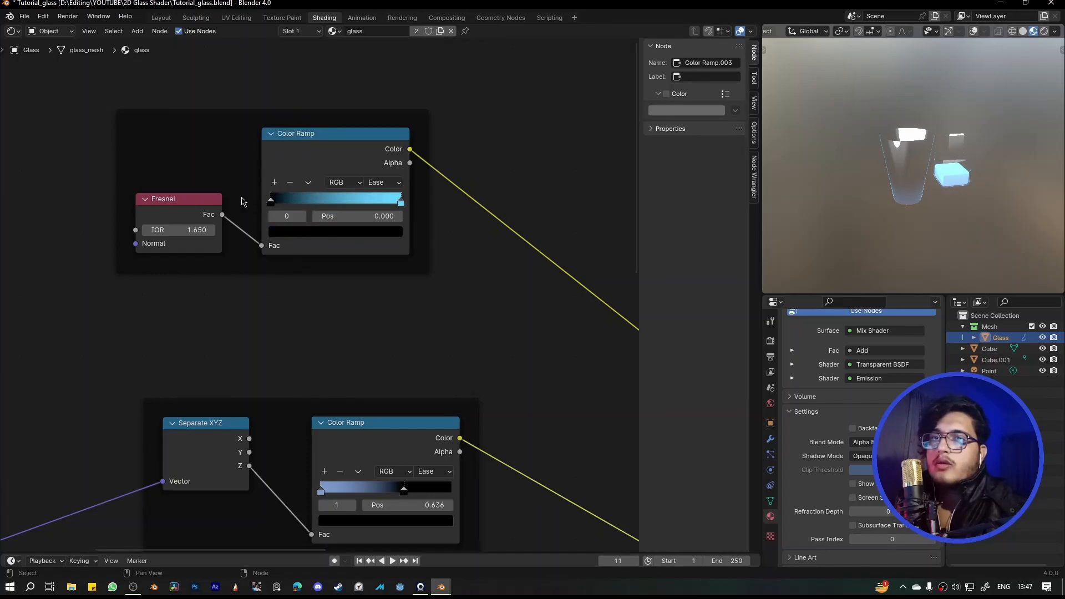
{"action": "scroll", "coordinate": [954, 157], "scroll_direction": "up", "scroll_amount": 5}
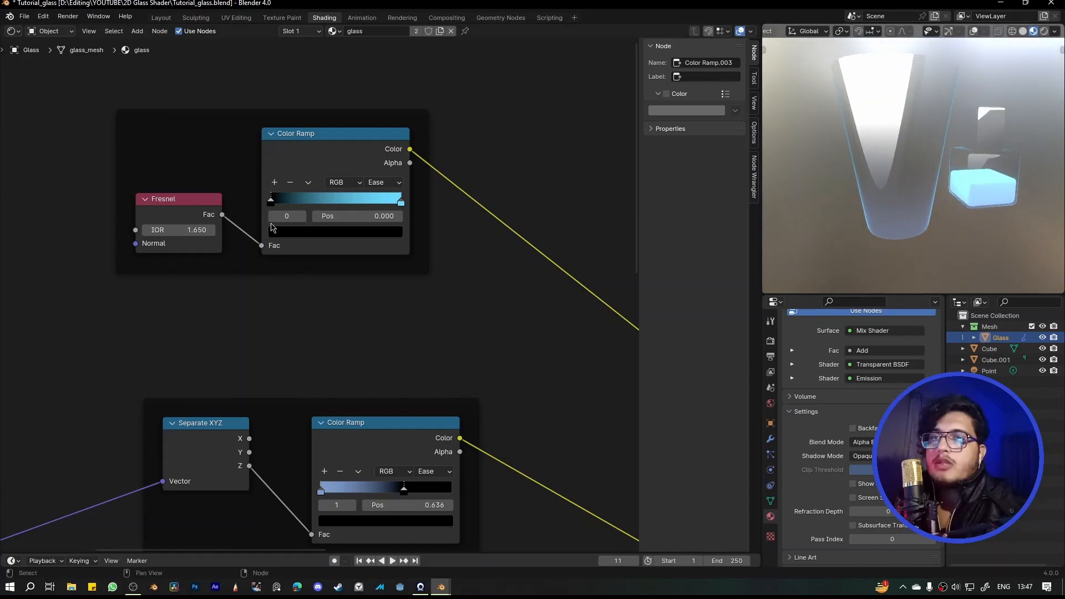
{"action": "left_click_drag", "start_coordinate": [160, 229], "coordinate": [115, 230]}
{"action": "left_click_drag", "start_coordinate": [189, 230], "coordinate": [321, 229]}
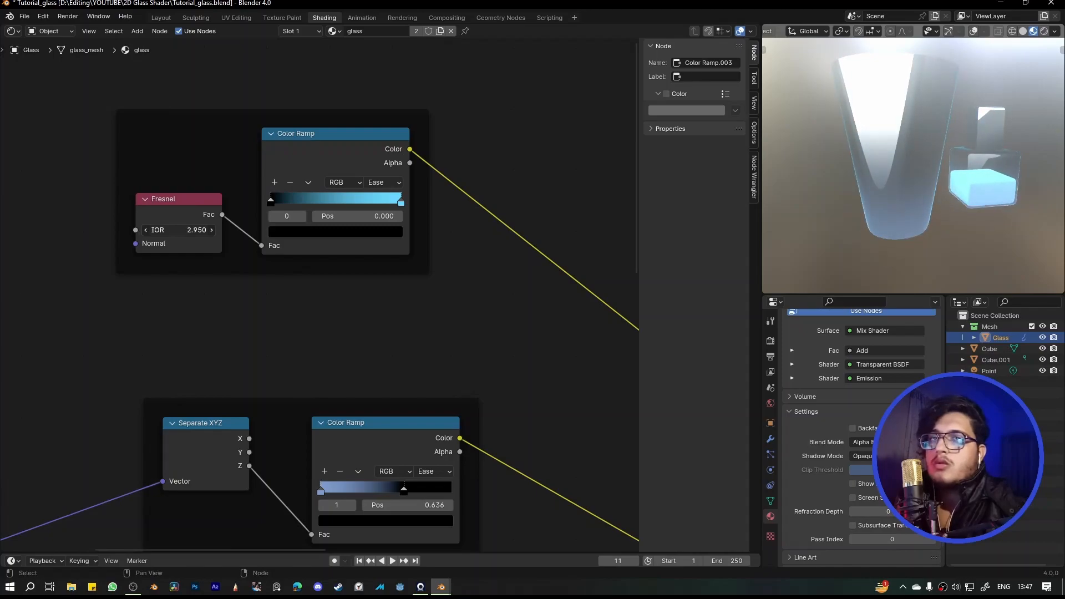
{"action": "scroll", "coordinate": [887, 188], "scroll_direction": "down", "scroll_amount": 5}
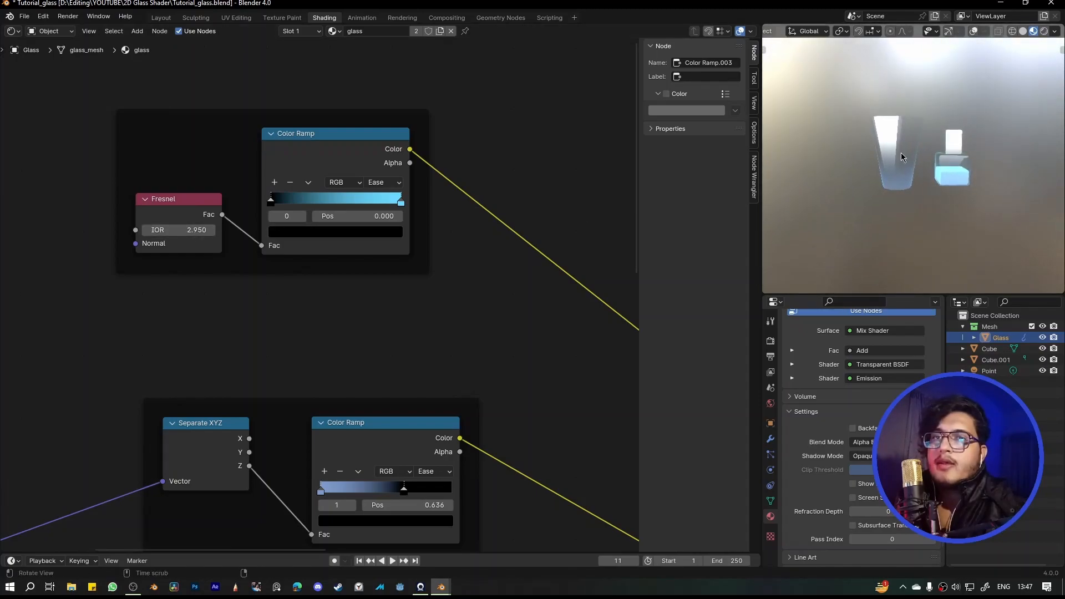
{"action": "scroll", "coordinate": [915, 145], "scroll_direction": "up", "scroll_amount": 3}
Brighten the gray stop of the reflection's Ease Color Ramp to about 0.720 and tint it slightly blue
{"action": "scroll", "coordinate": [437, 359], "scroll_direction": "down", "scroll_amount": 2}
{"action": "middle_click_drag", "start_coordinate": [438, 360], "coordinate": [294, 123]}
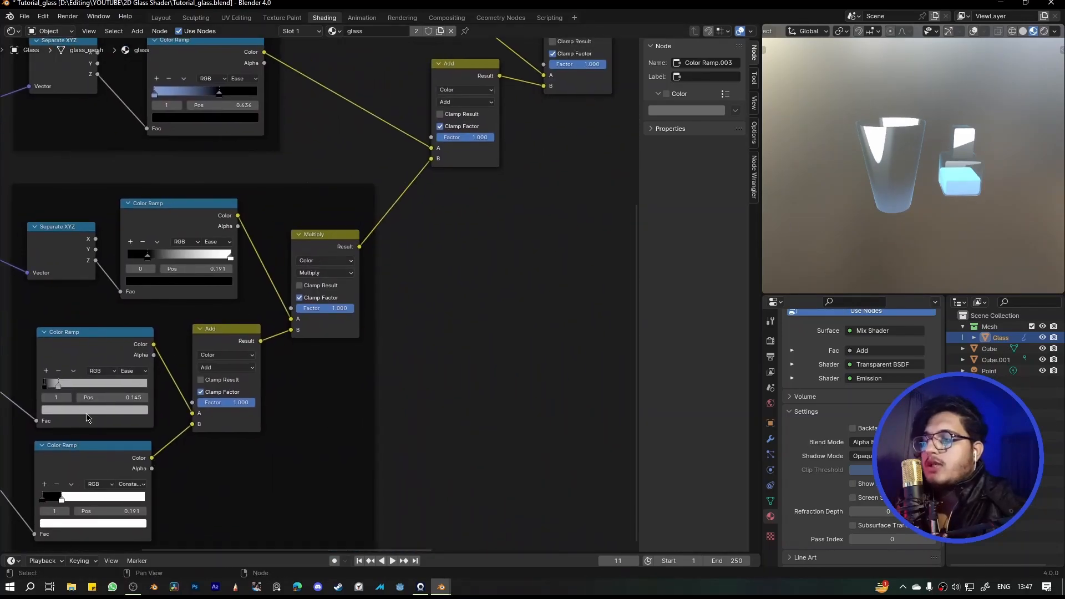
{"action": "scroll", "coordinate": [81, 430], "scroll_direction": "up", "scroll_amount": 4}
{"action": "middle_click_drag", "start_coordinate": [72, 380], "coordinate": [333, 280]}
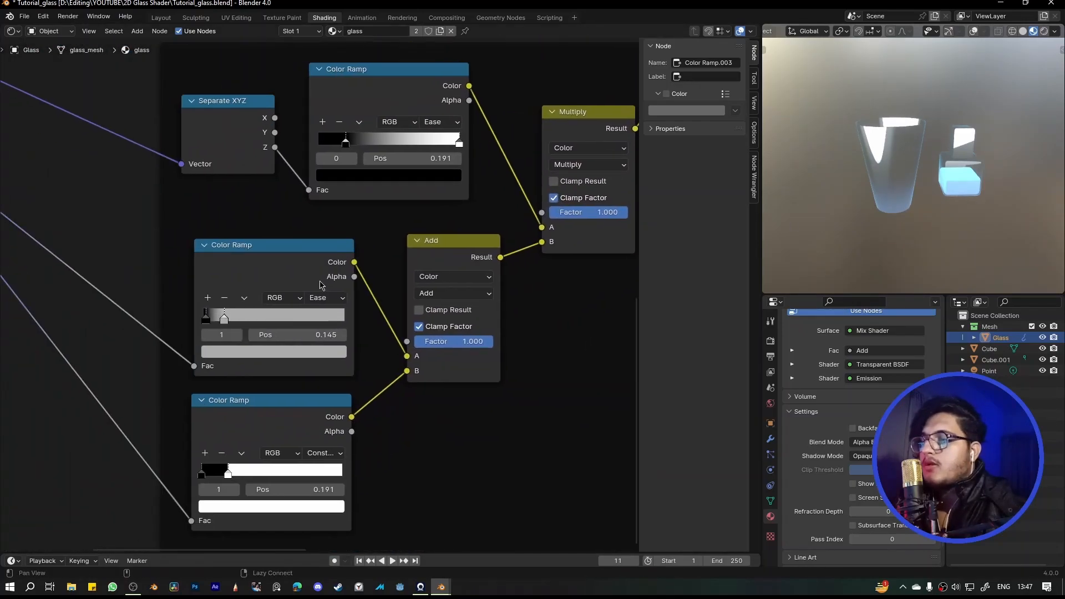
{"action": "left_click", "coordinate": [240, 354]}
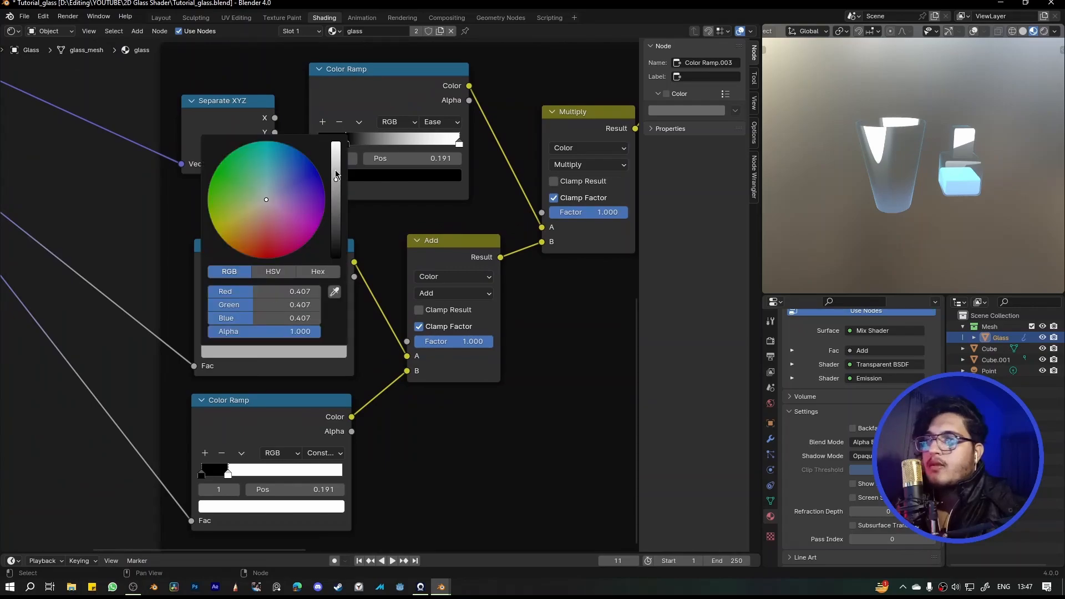
{"action": "left_click_drag", "start_coordinate": [334, 168], "coordinate": [336, 153]}
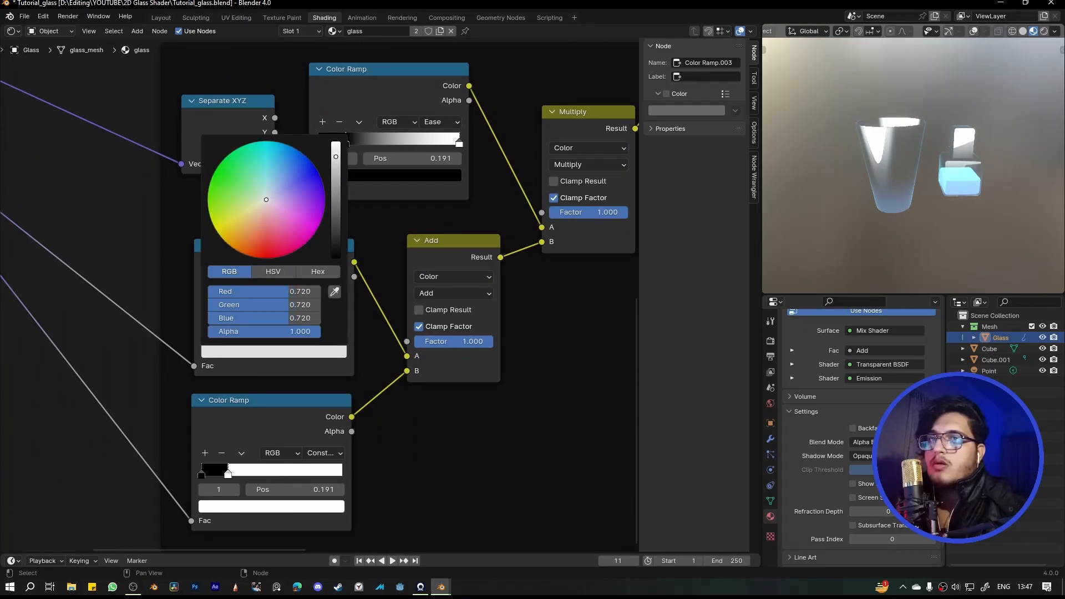
{"action": "mouse_move", "coordinate": [275, 179]}
{"action": "left_mouse_down"}
{"action": "mouse_move", "coordinate": [269, 191]}
{"action": "mouse_move", "coordinate": [282, 183]}
{"action": "left_mouse_up"}
Inspect the finished glass and the bottle from different angles and clear the node selection
{"action": "middle_click_drag", "start_coordinate": [898, 177], "coordinate": [938, 182]}
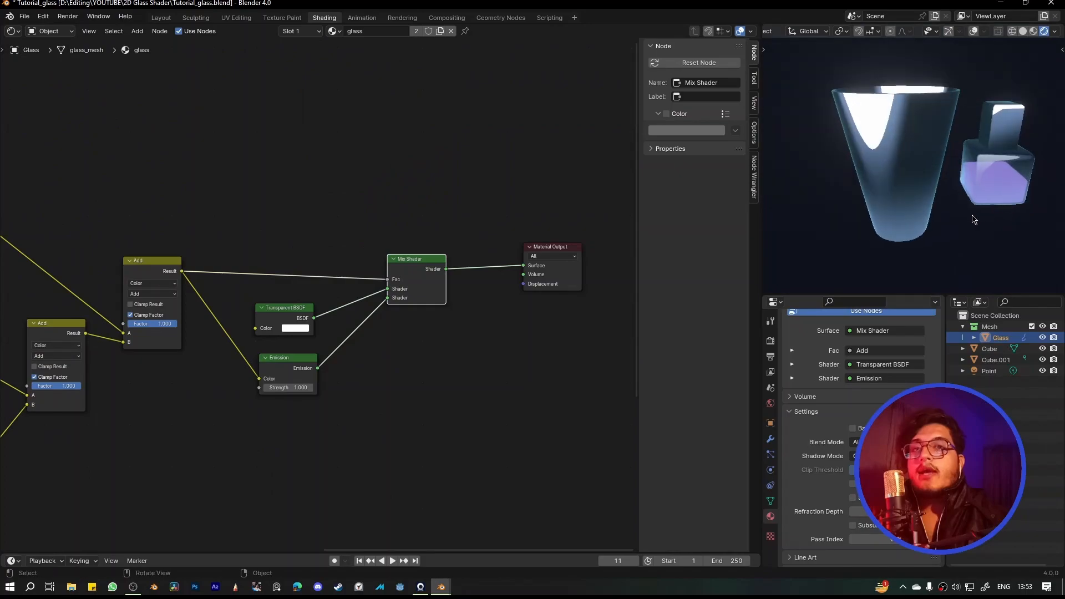
{"action": "middle_click_drag", "start_coordinate": [971, 219], "coordinate": [927, 203]}
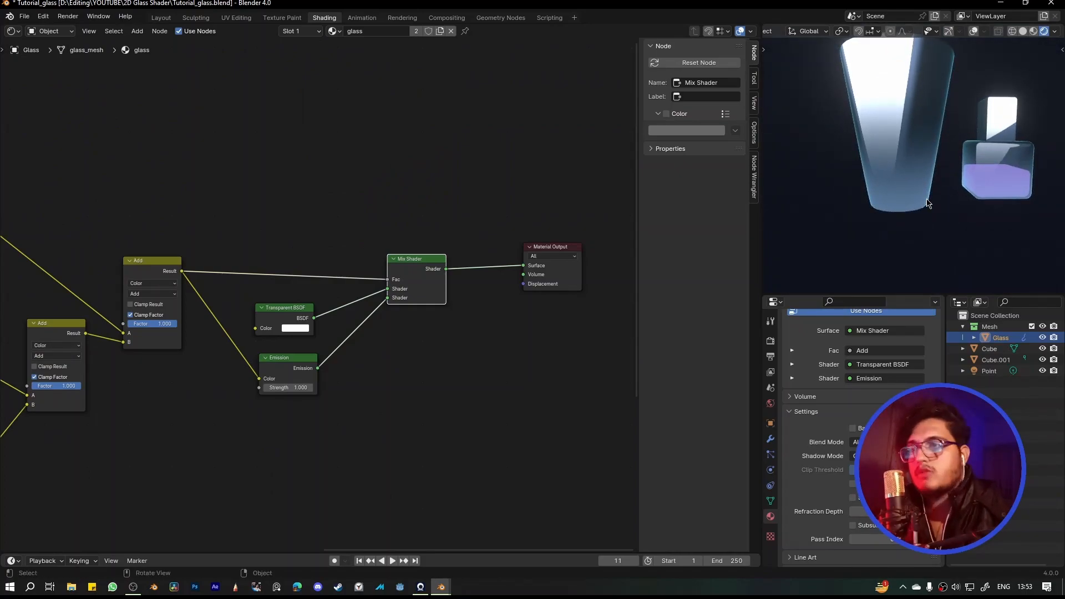
{"action": "left_click", "coordinate": [558, 351]}
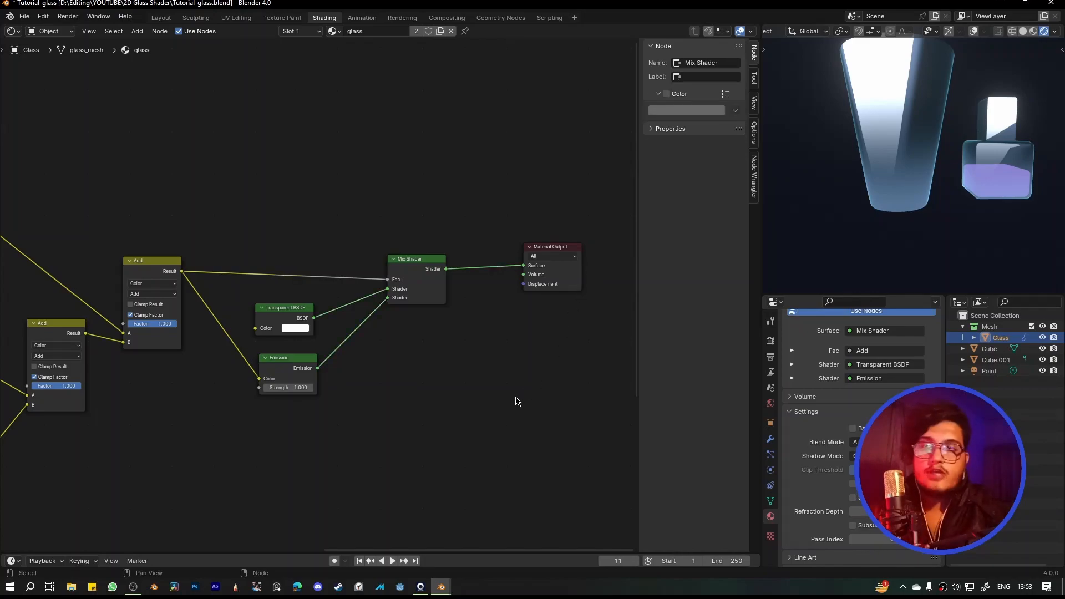